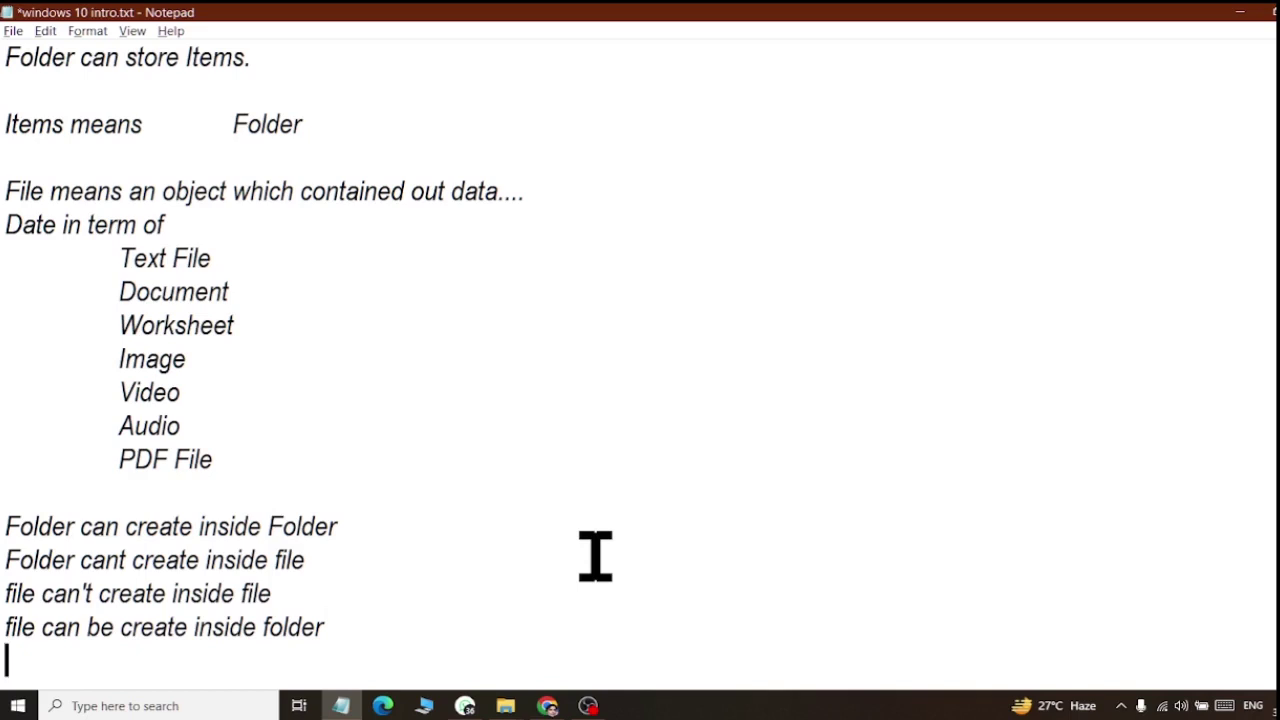
Minimize the text notes and close the OneDrive folder window to show the desktop.
click(1255, 14)
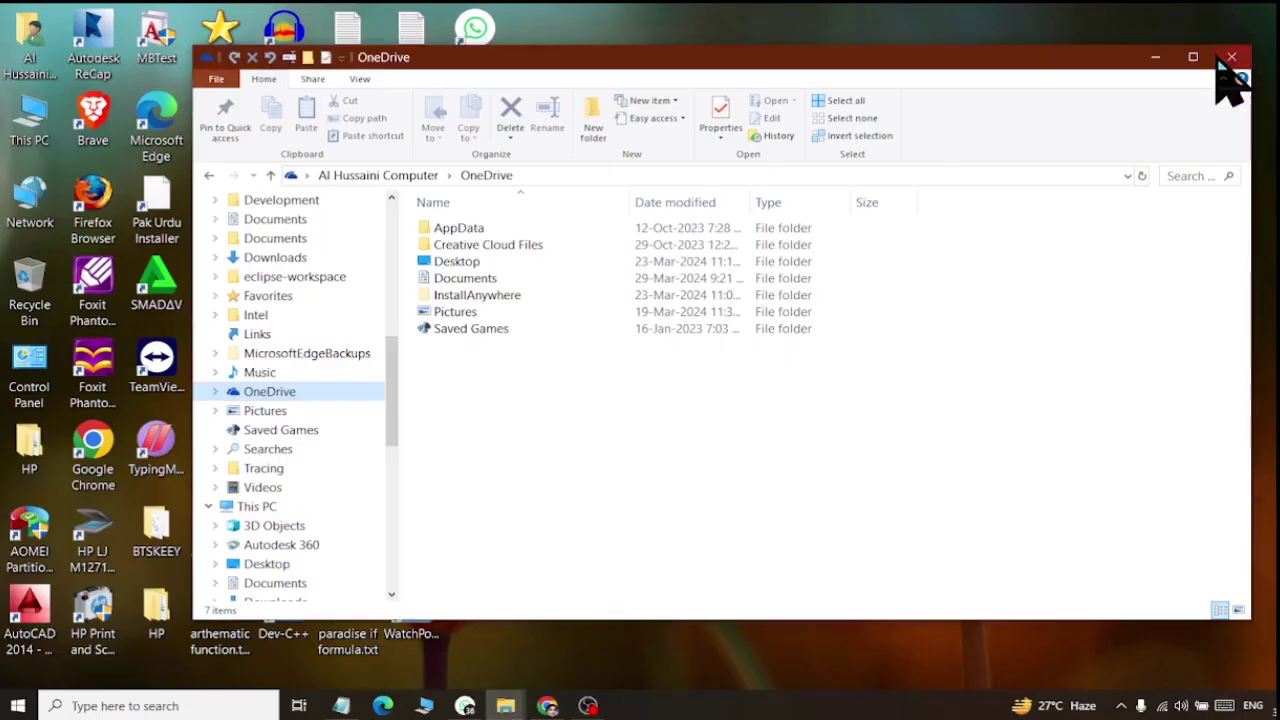
click(1232, 57)
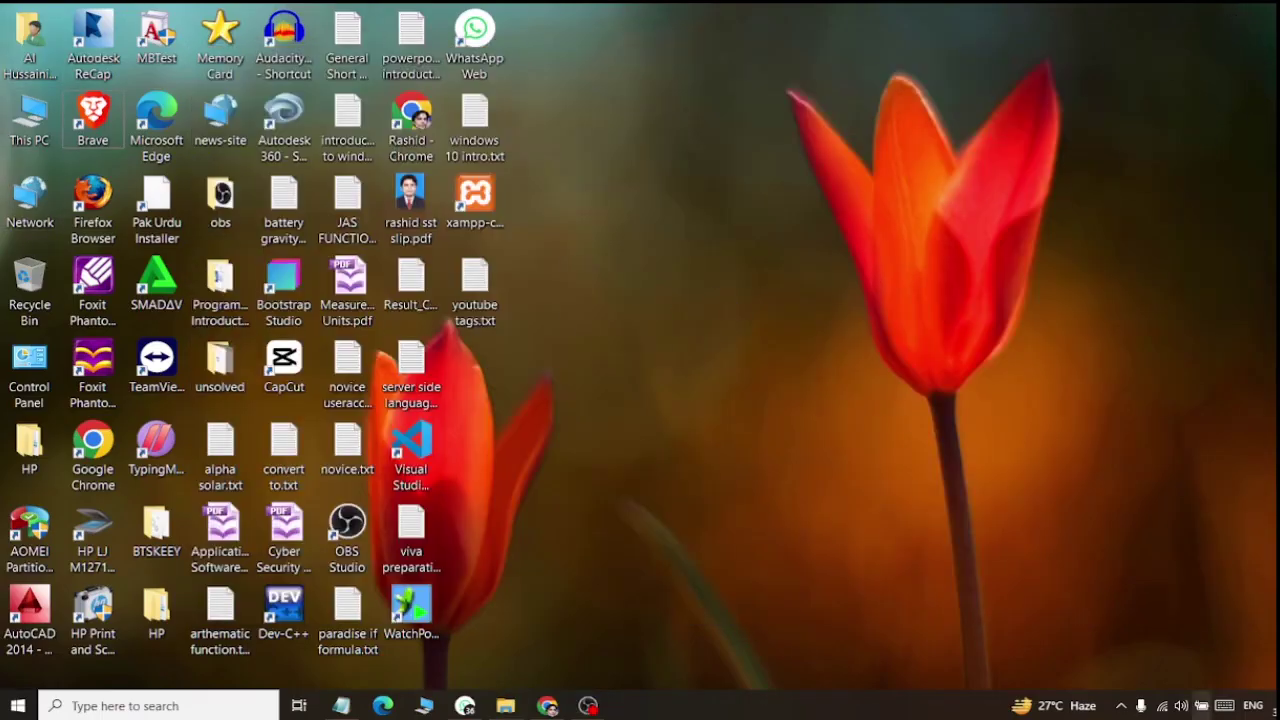
Open the user's personal folder and look through its Desktop and Documents folders, including Documents under This PC.
click(17, 705)
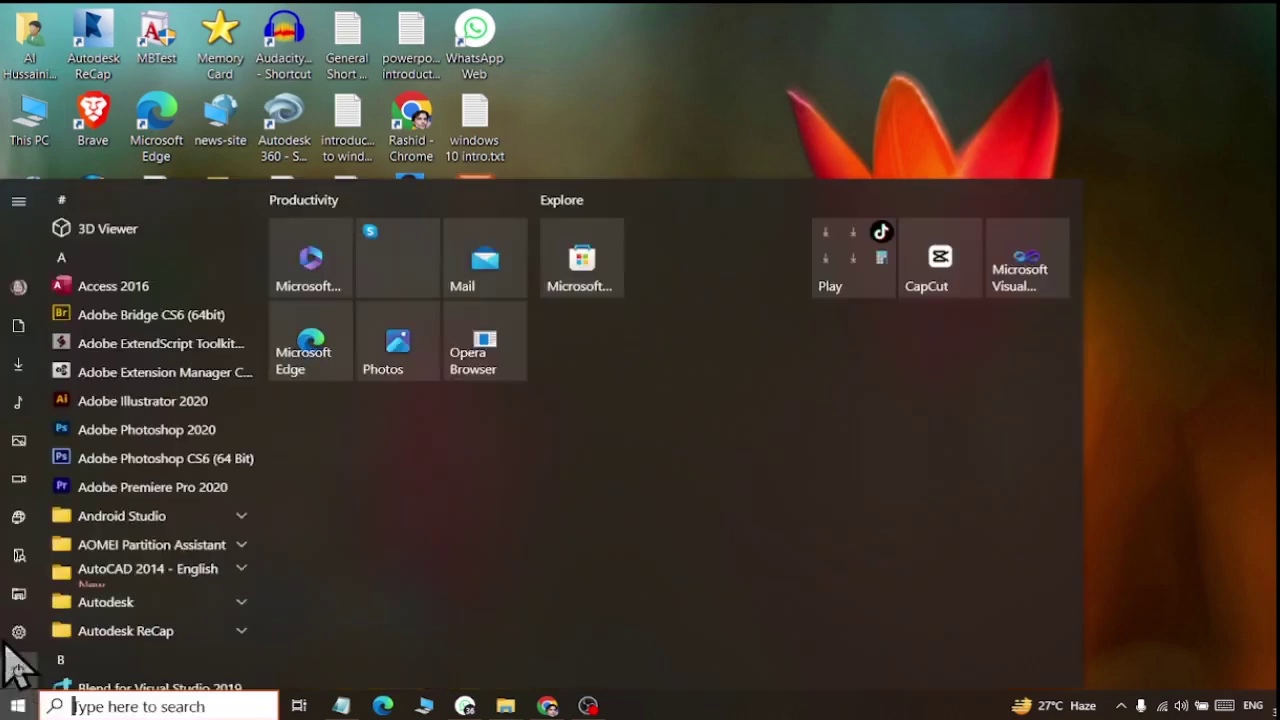
click(30, 338)
scroll(294, 300, up, 3)
click(280, 334)
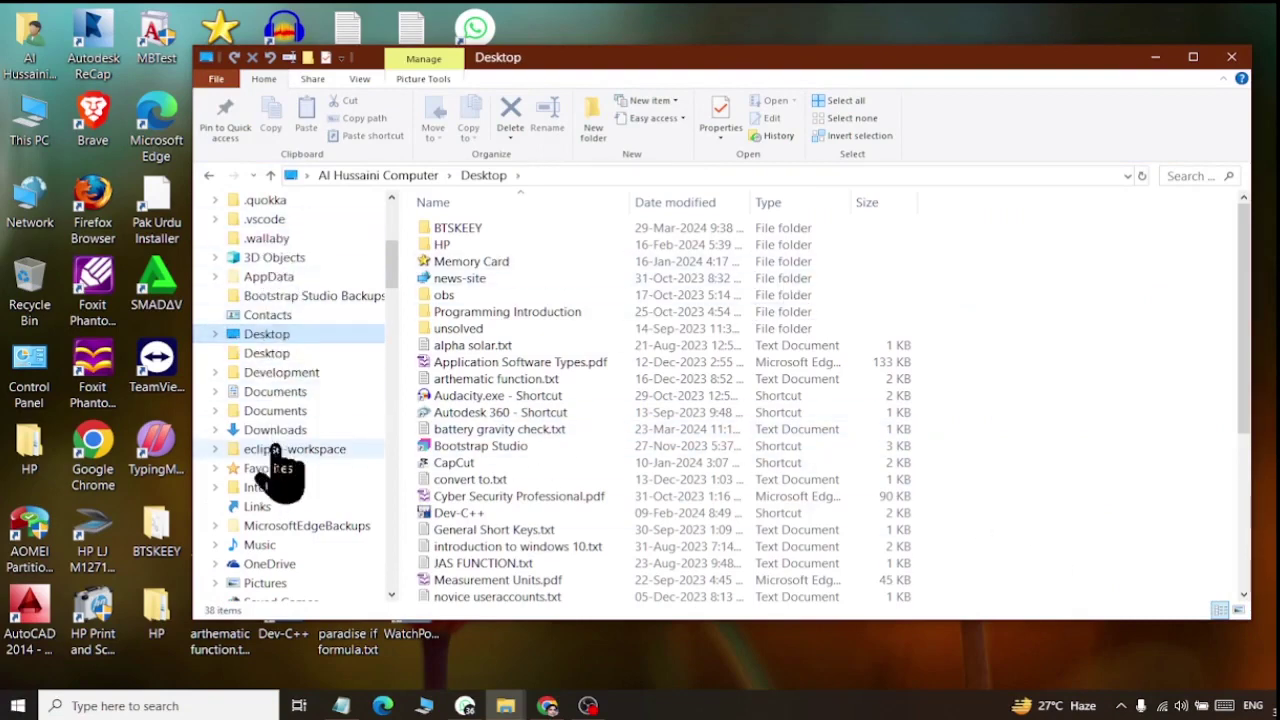
click(272, 411)
scroll(290, 480, down, 3)
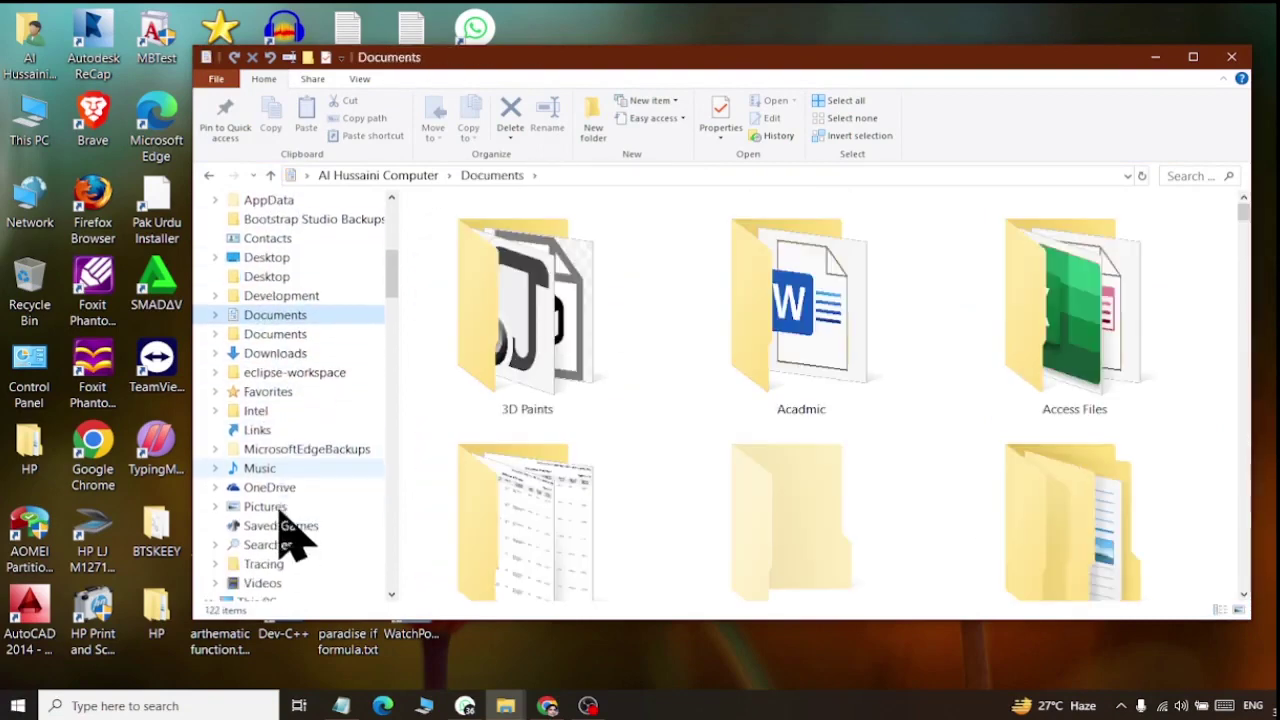
click(265, 468)
click(268, 450)
scroll(275, 560, down, 2)
scroll(268, 550, down, 1)
click(265, 526)
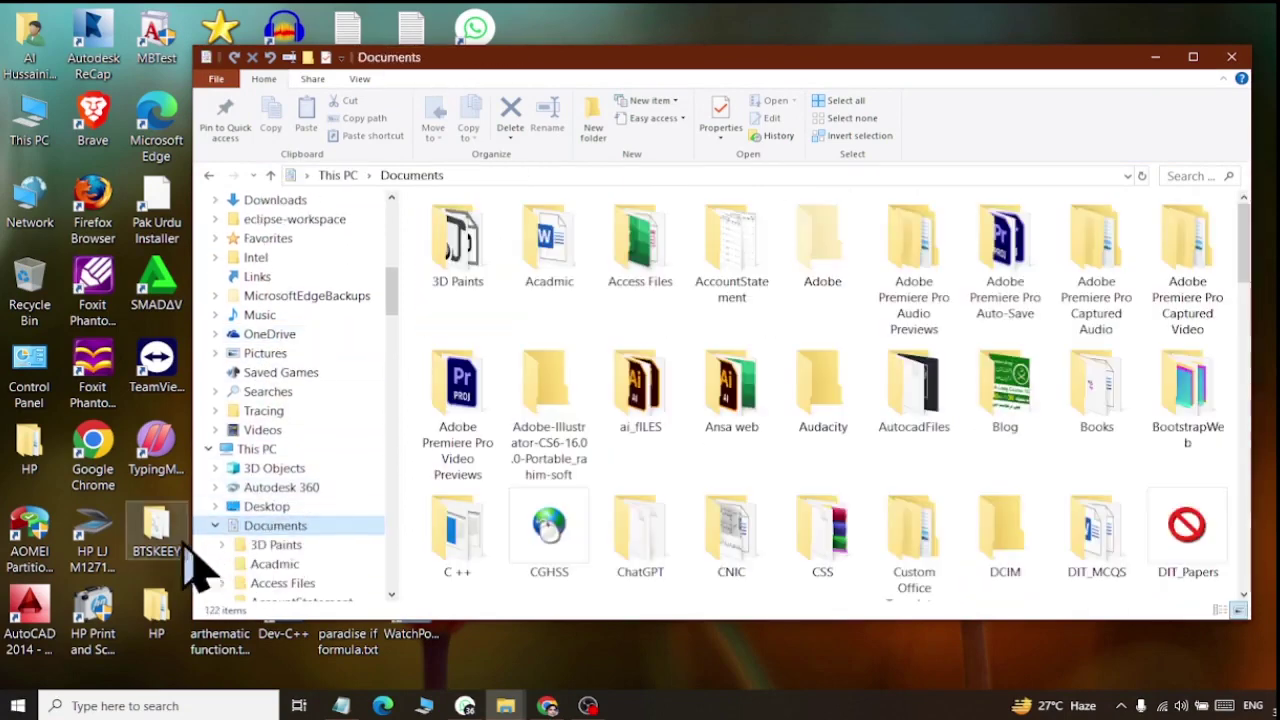
Look through the Downloads, Music, Pictures and Videos folders under This PC and close the window.
click(209, 527)
scroll(222, 540, down, 1)
click(245, 490)
click(250, 507)
click(254, 527)
click(264, 544)
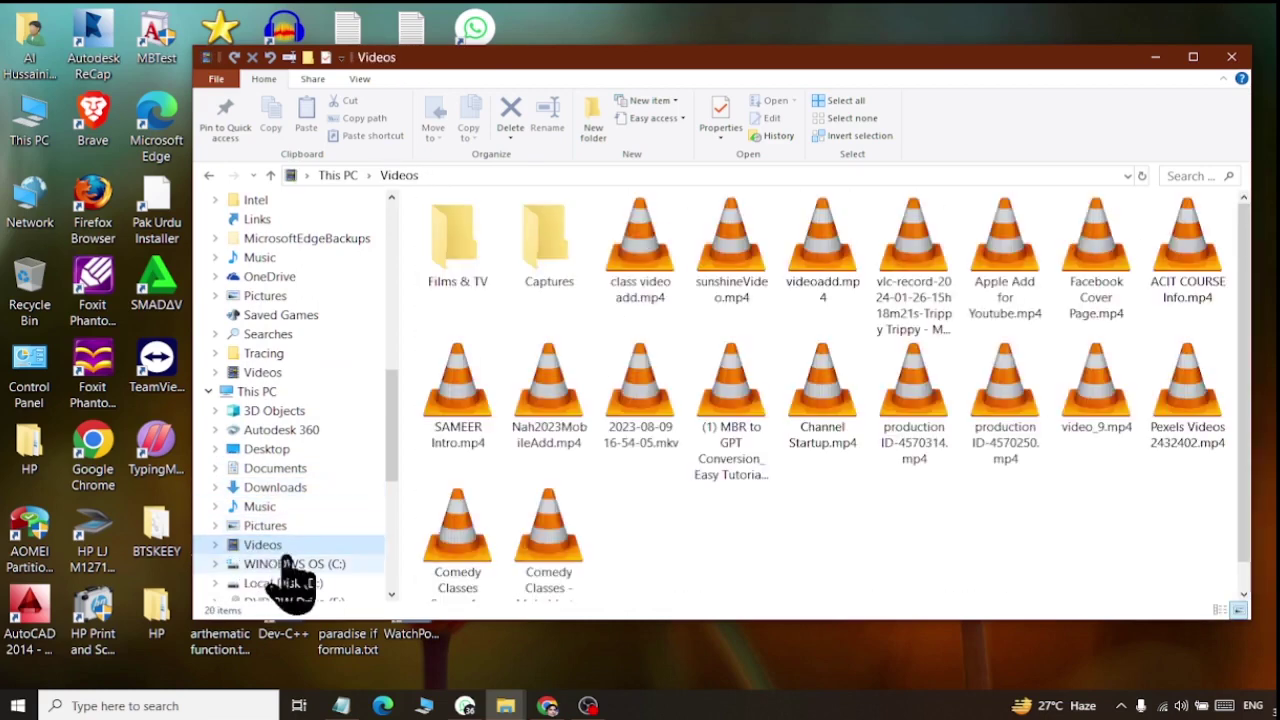
click(263, 526)
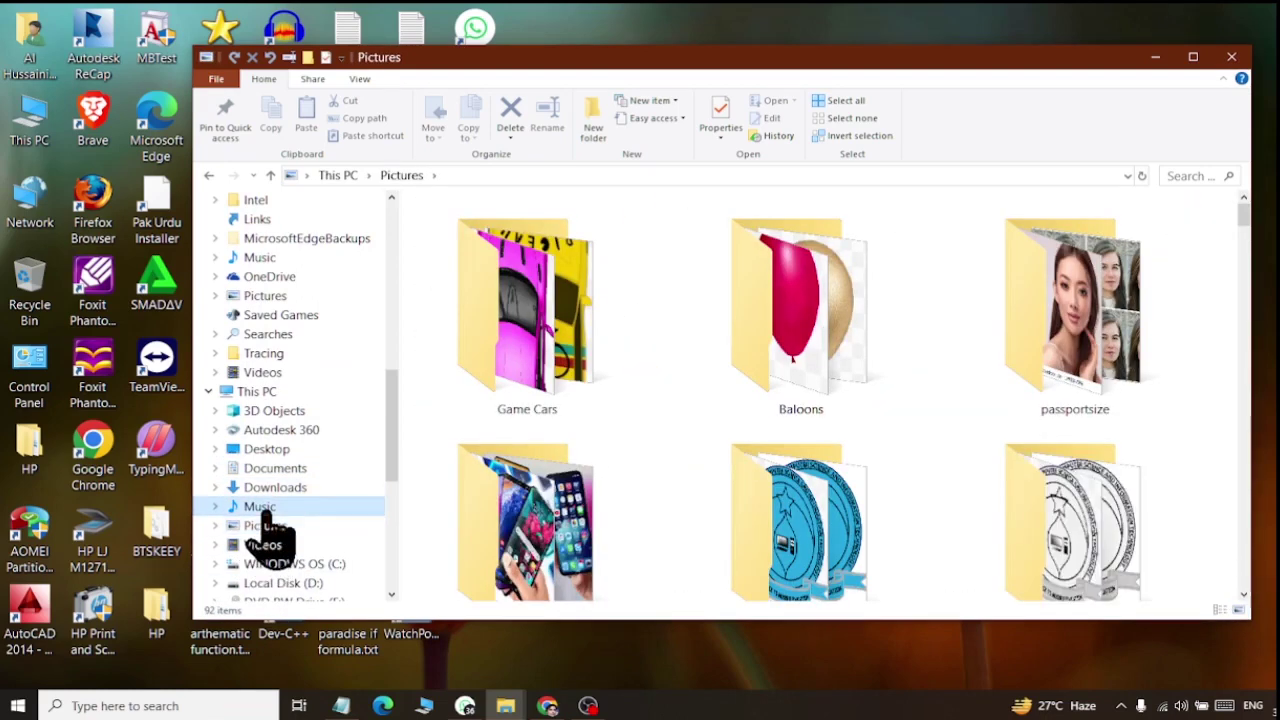
click(262, 507)
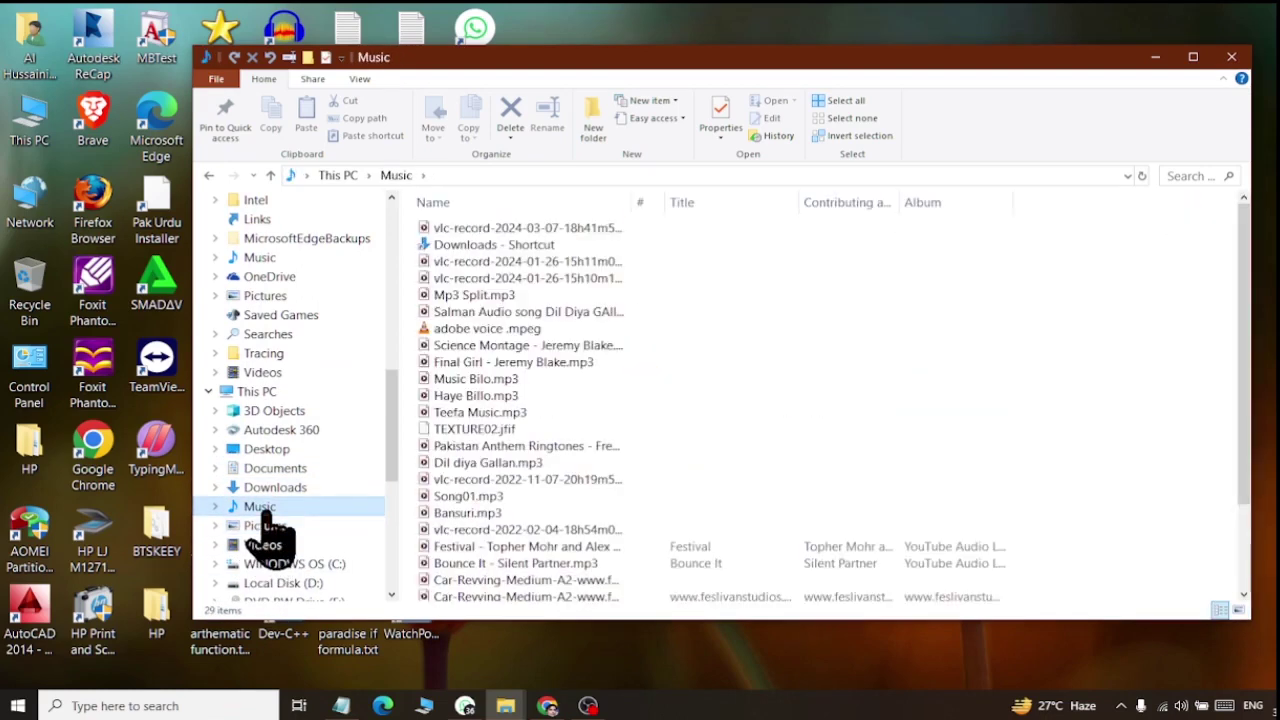
click(1231, 60)
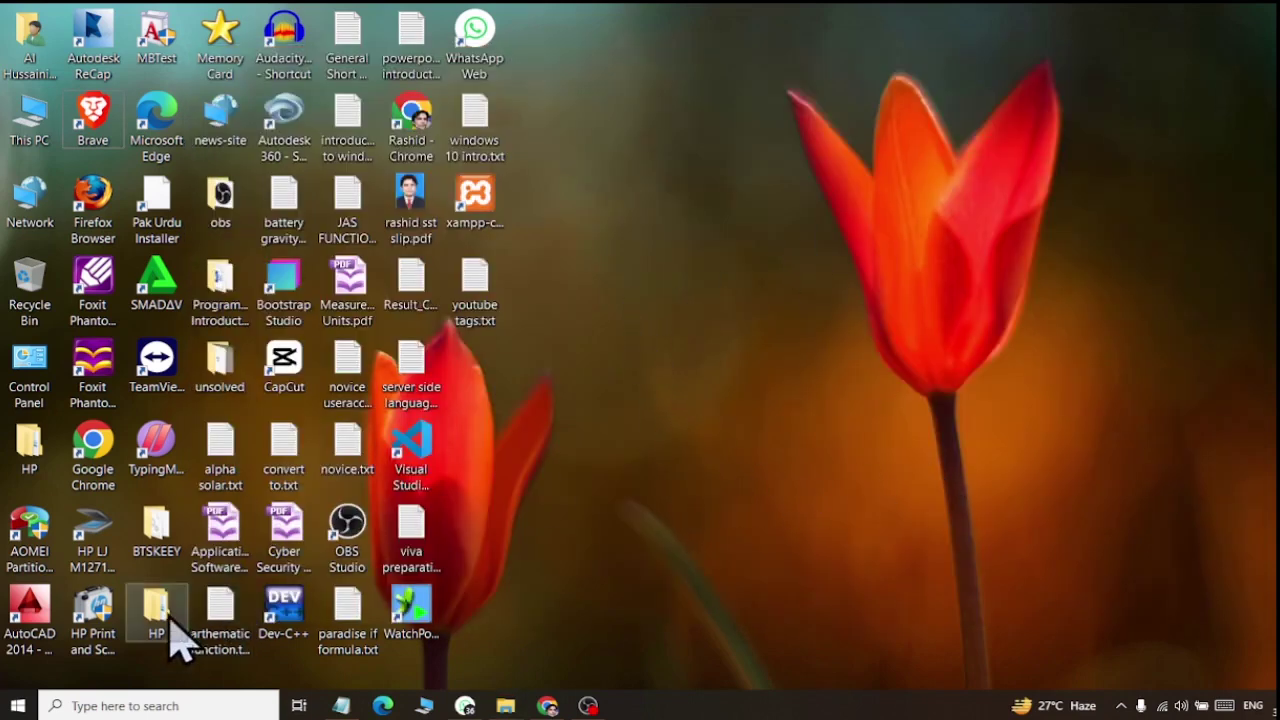
Open the HP folder from the desktop to view its contents and close it again.
click(30, 450)
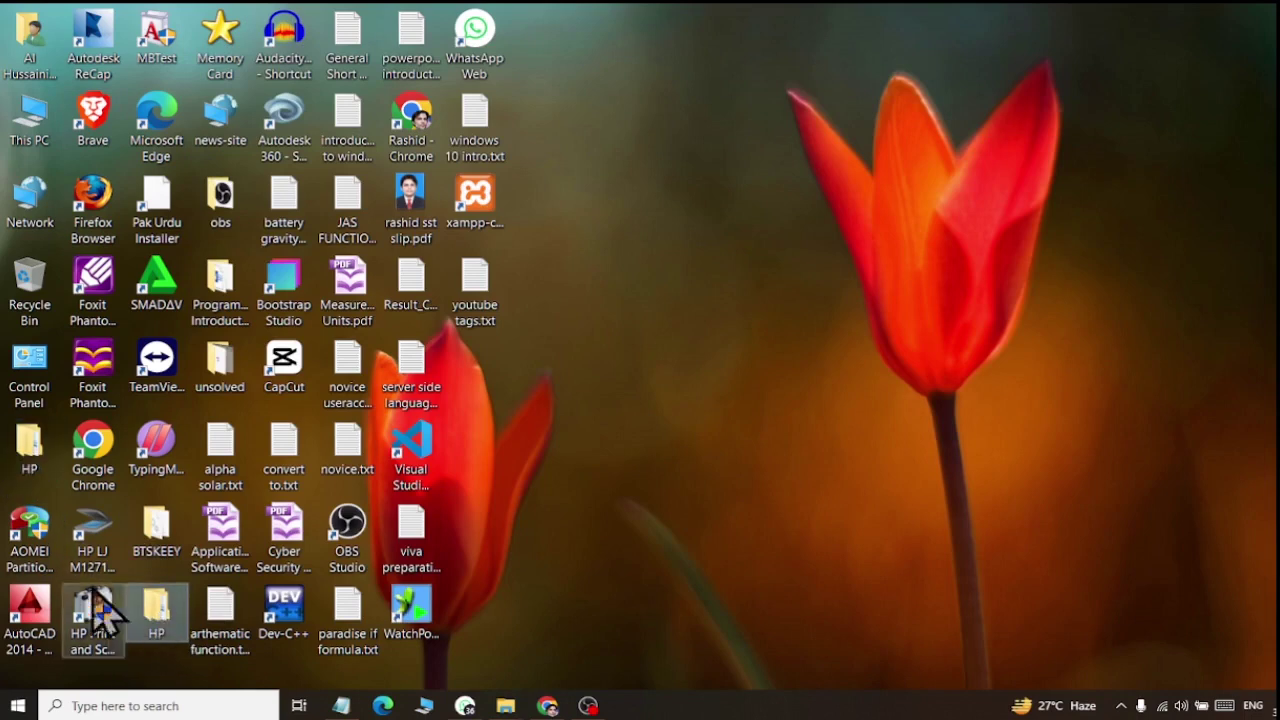
key(Return)
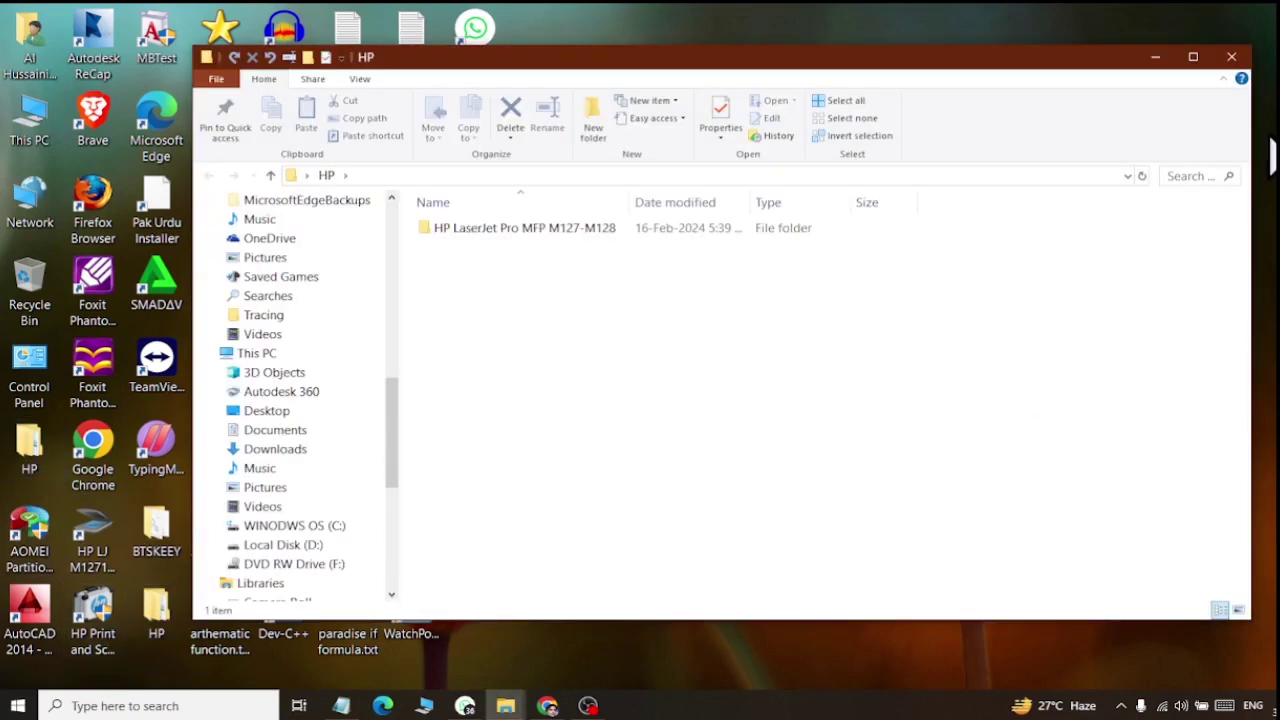
click(1231, 57)
Create a new folder on the desktop and name it Computer.
right_click(877, 256)
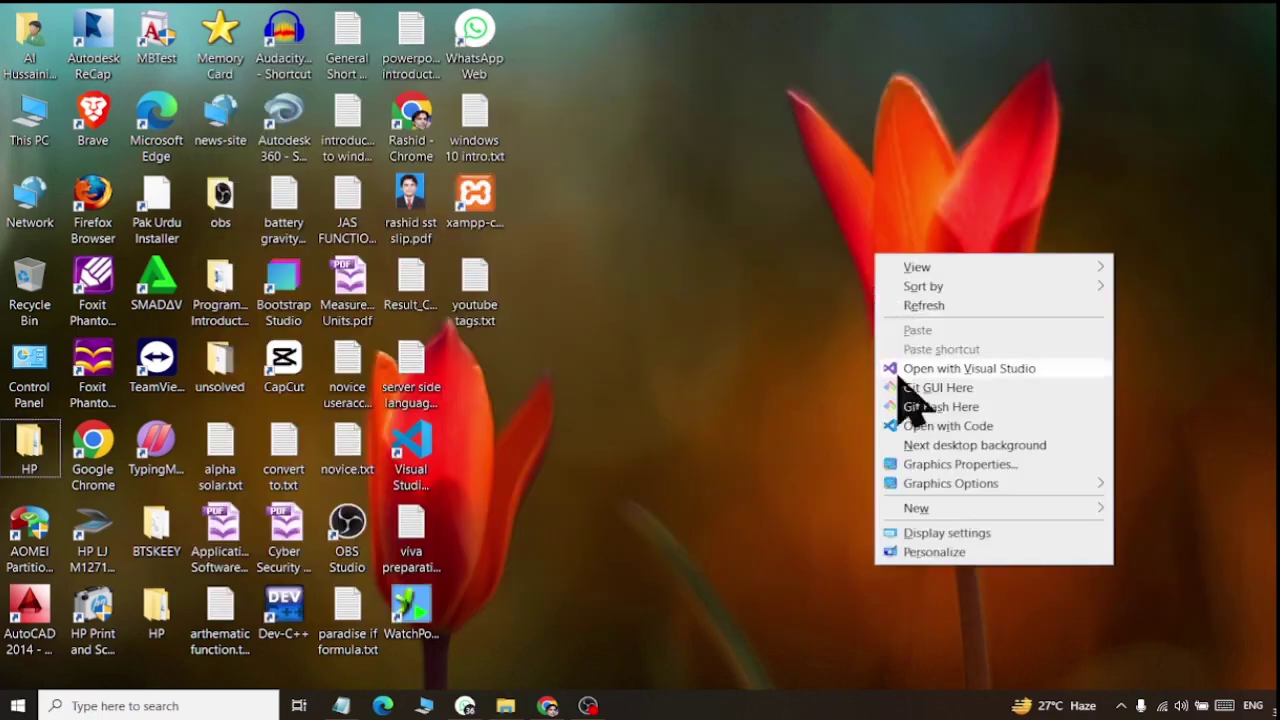
mouse_move(926, 510)
right_click(1034, 148)
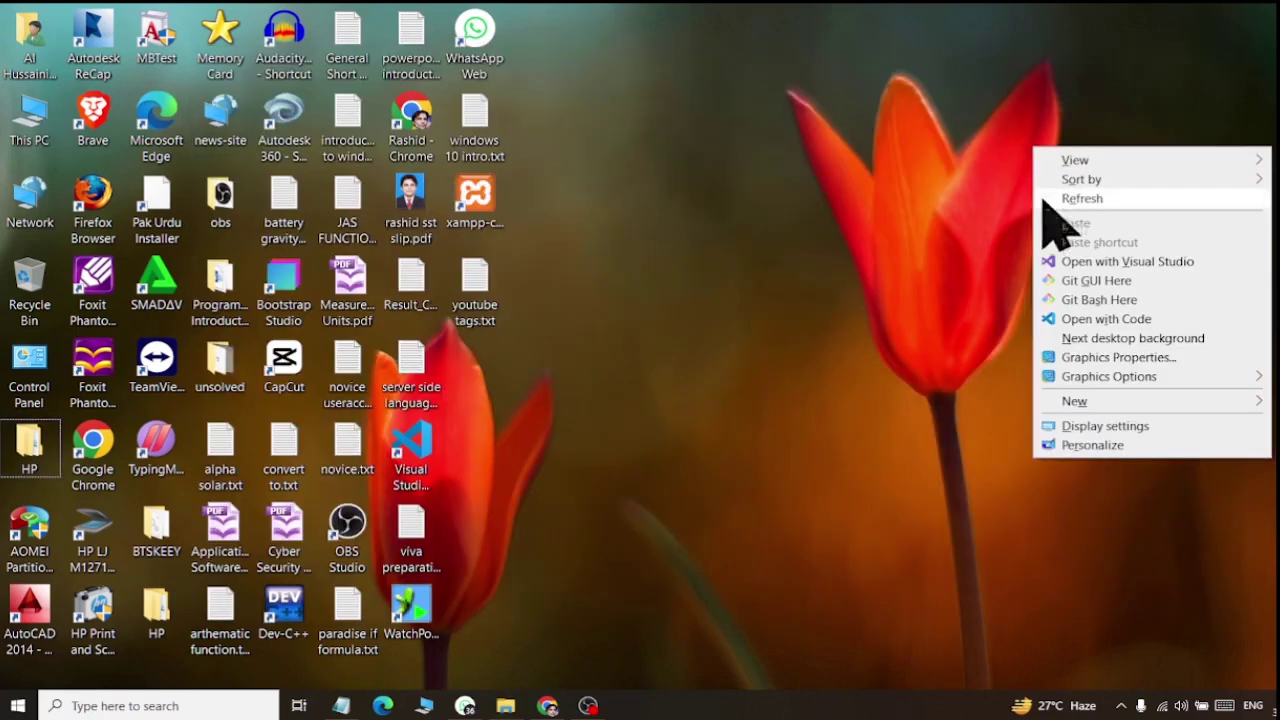
mouse_move(1064, 410)
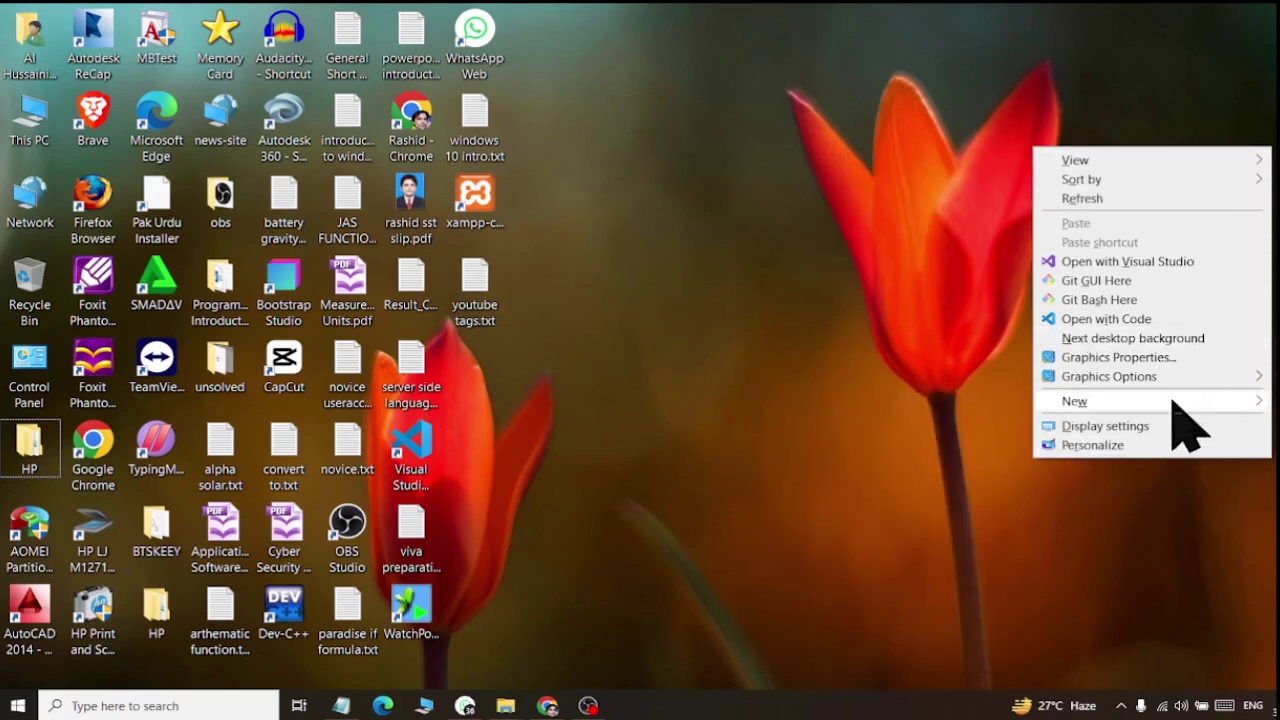
mouse_move(1102, 420)
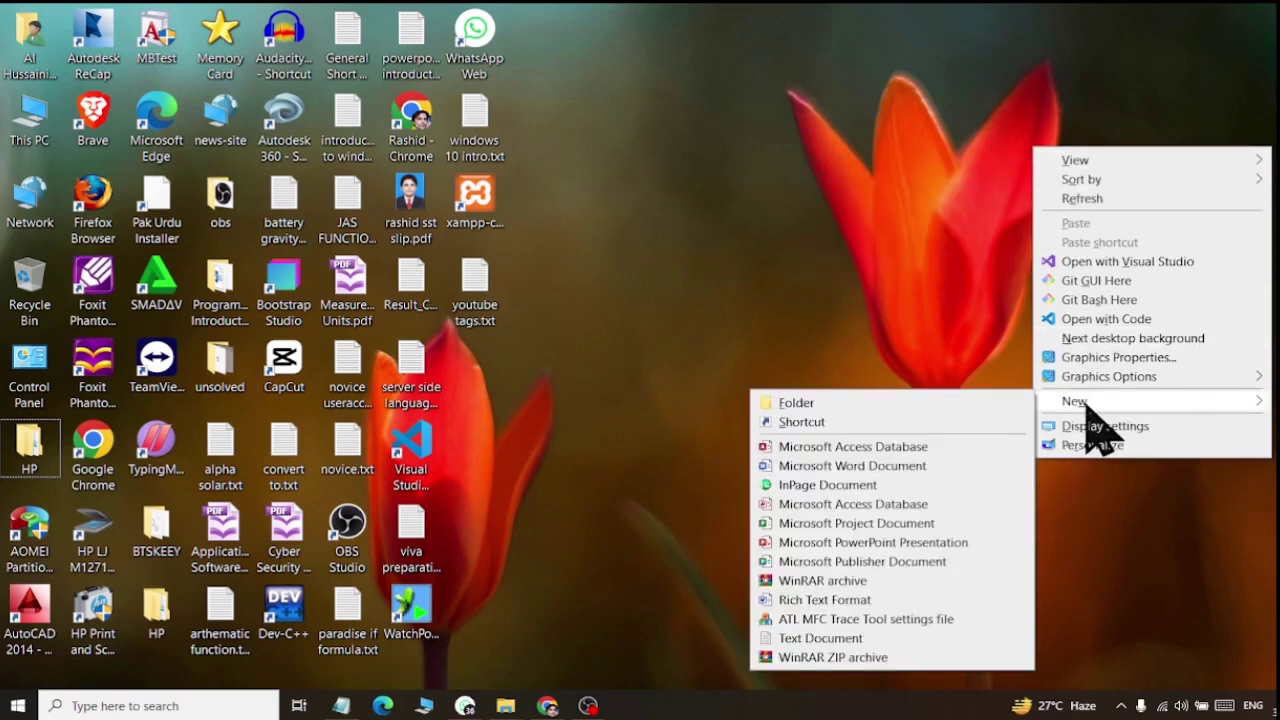
click(890, 403)
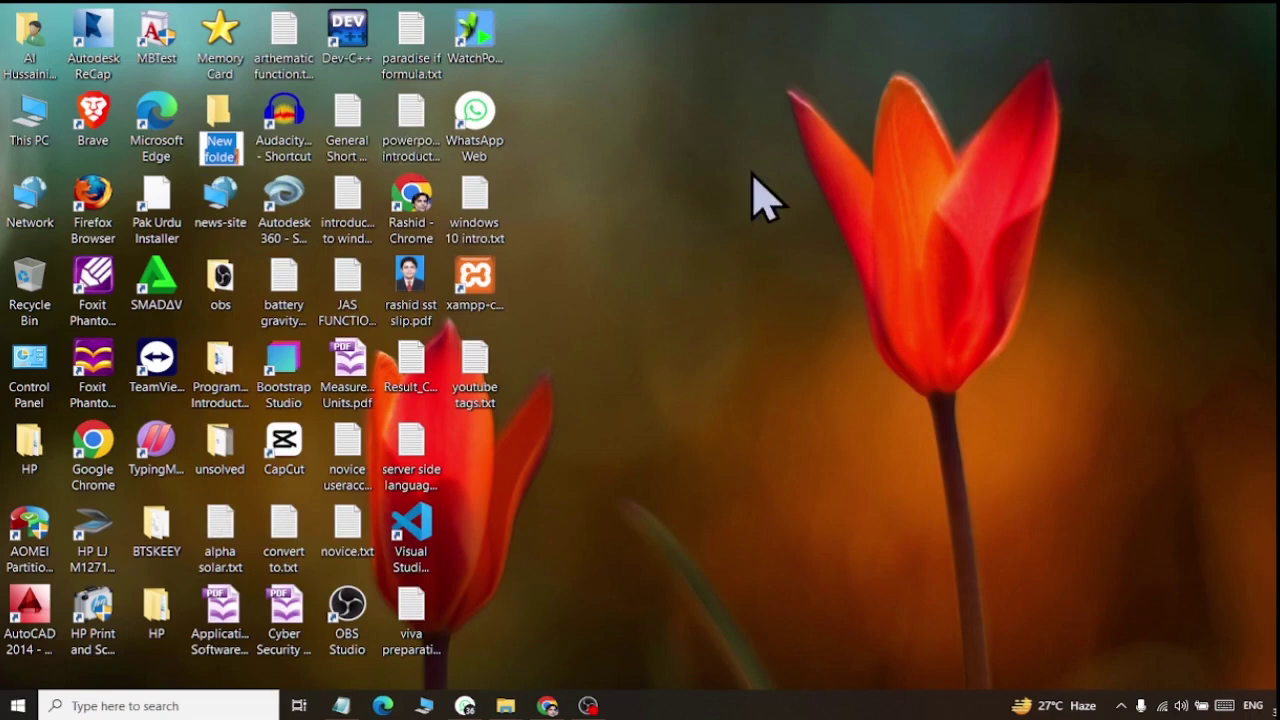
click(220, 142)
text(Computer)
key(Return)
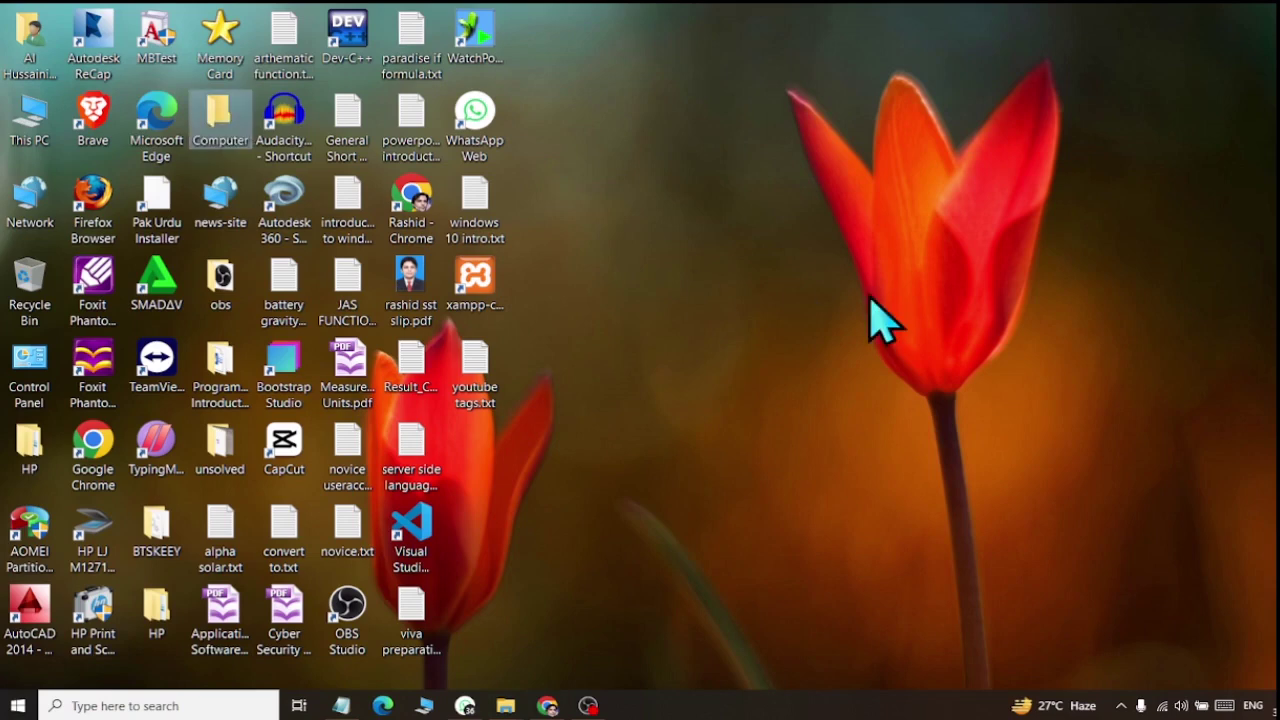
Create a second new folder on the desktop and name it USB.
right_click(869, 292)
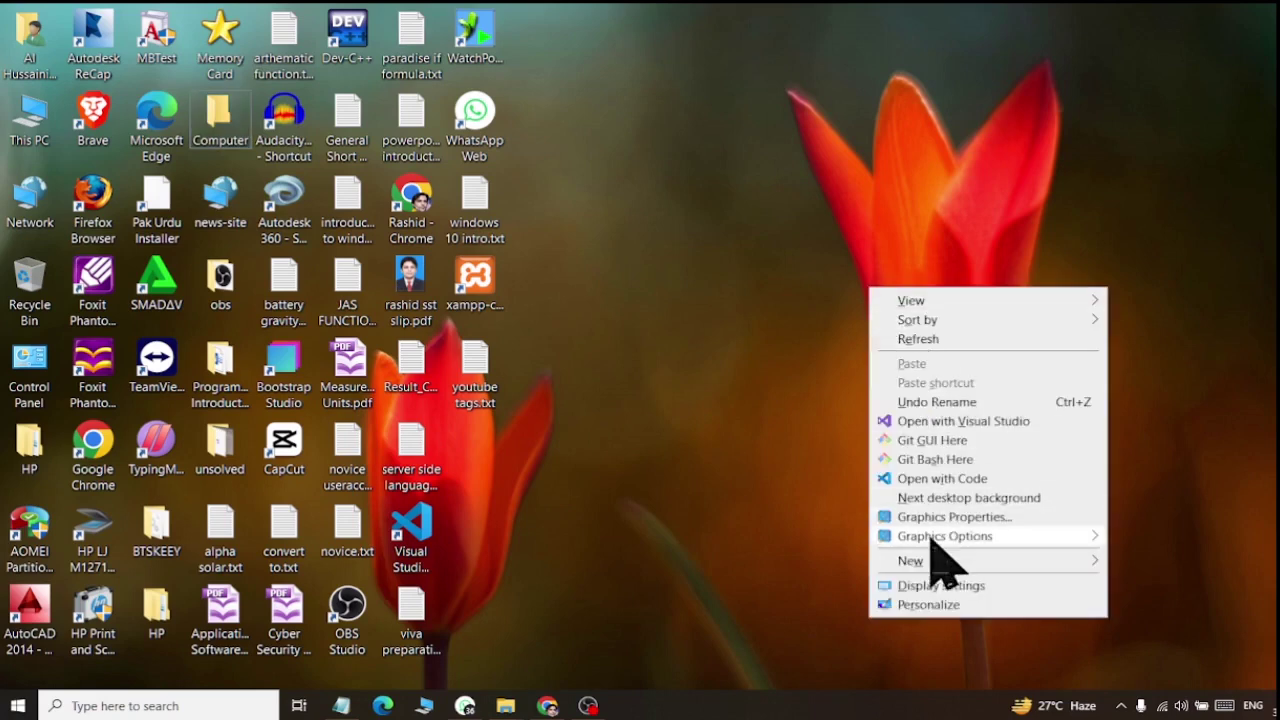
mouse_move(855, 563)
click(677, 304)
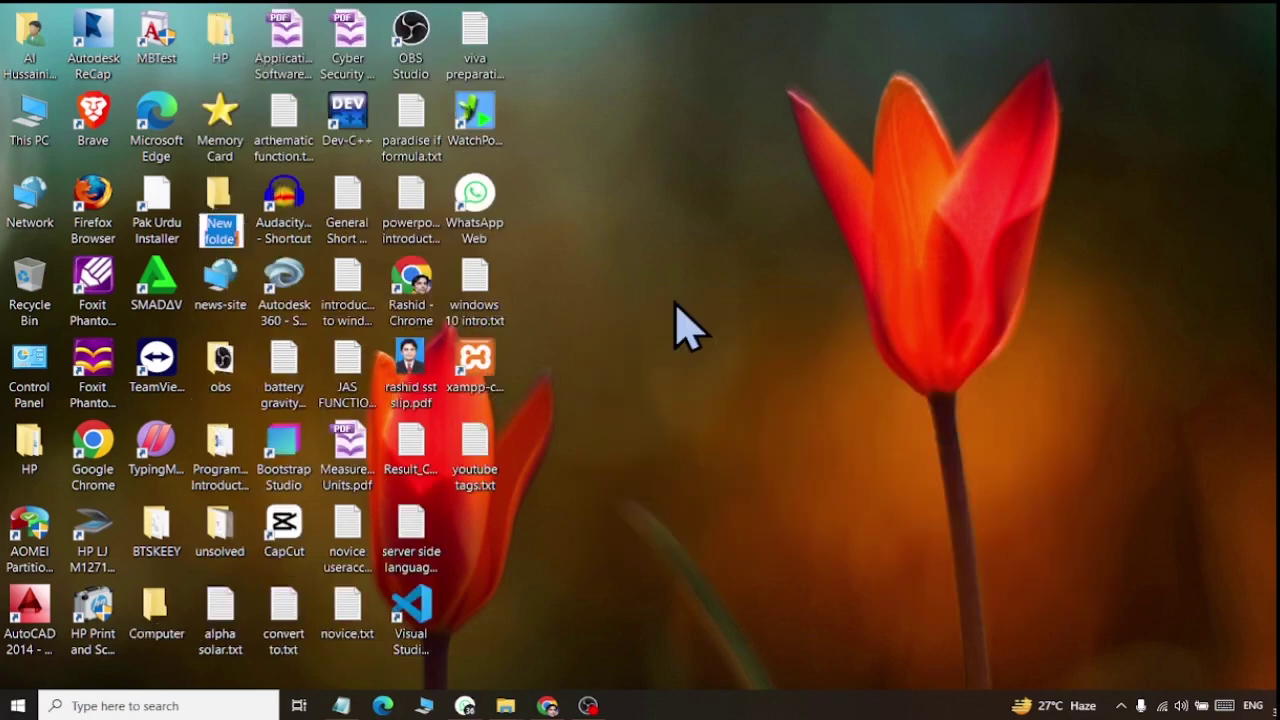
text(us)
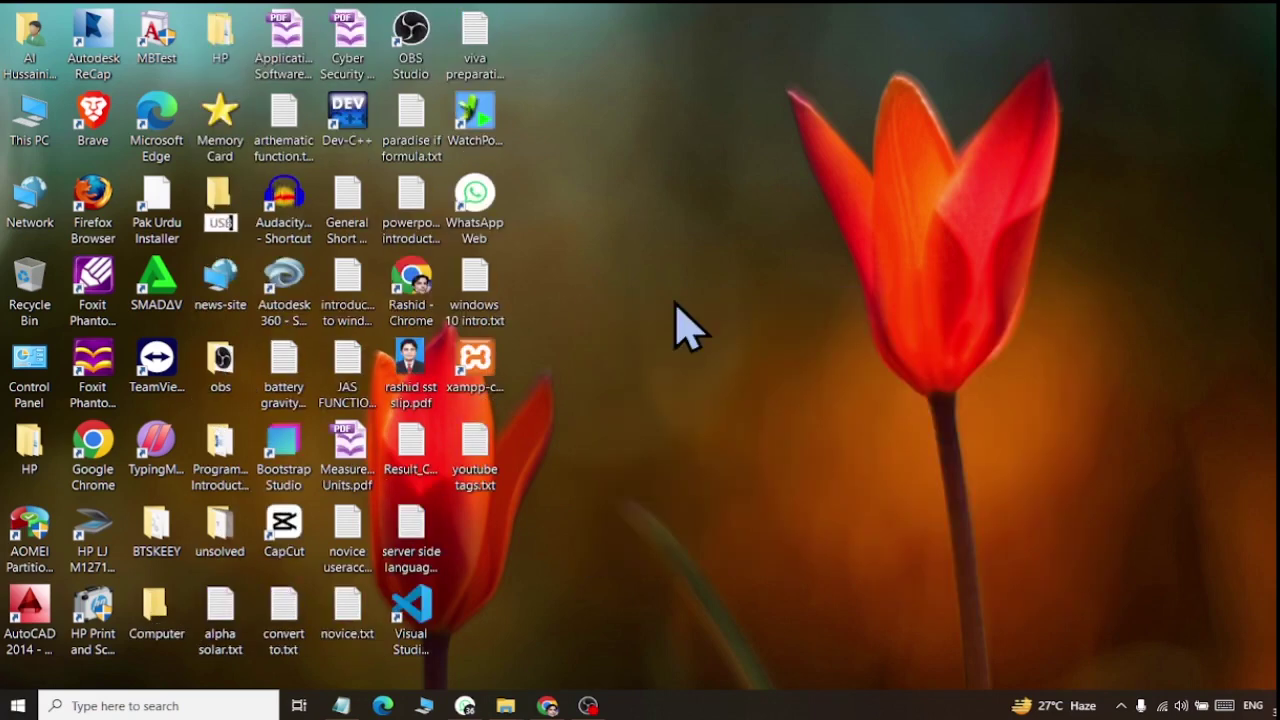
key(Return)
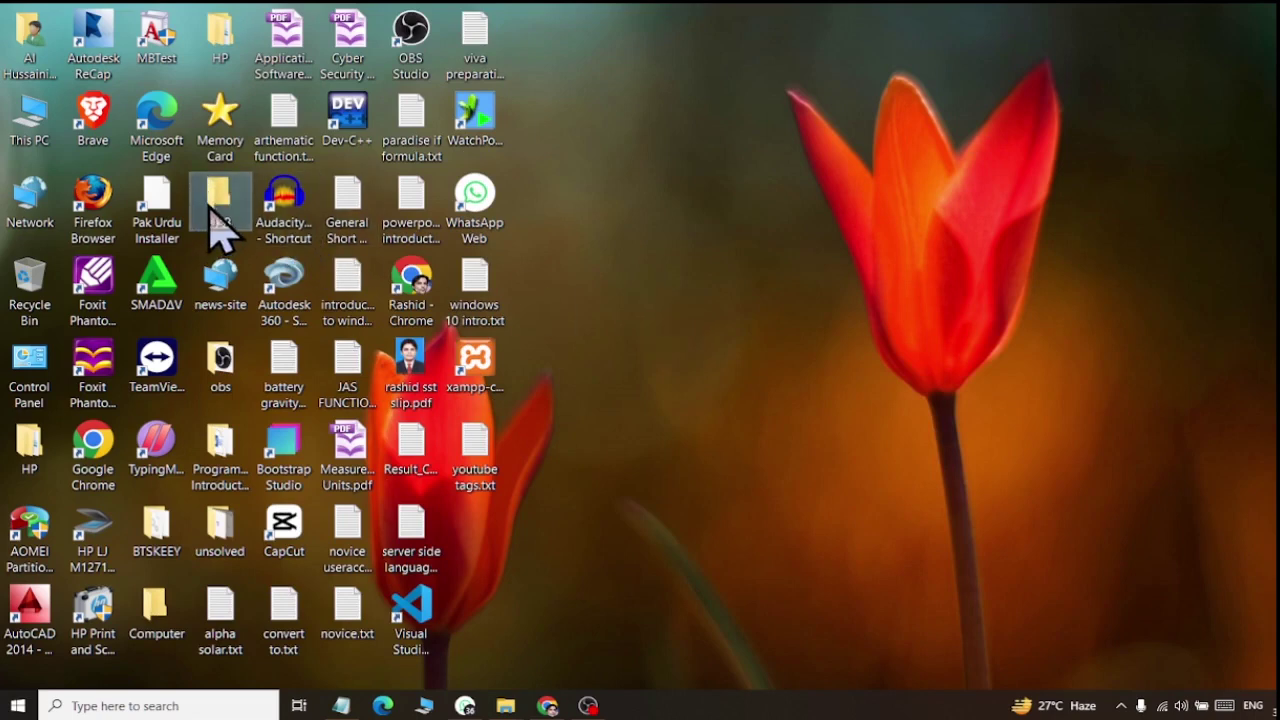
Change the USB folder's icon to the grey disk drive icon, apply it, and refresh the desktop.
click(148, 625)
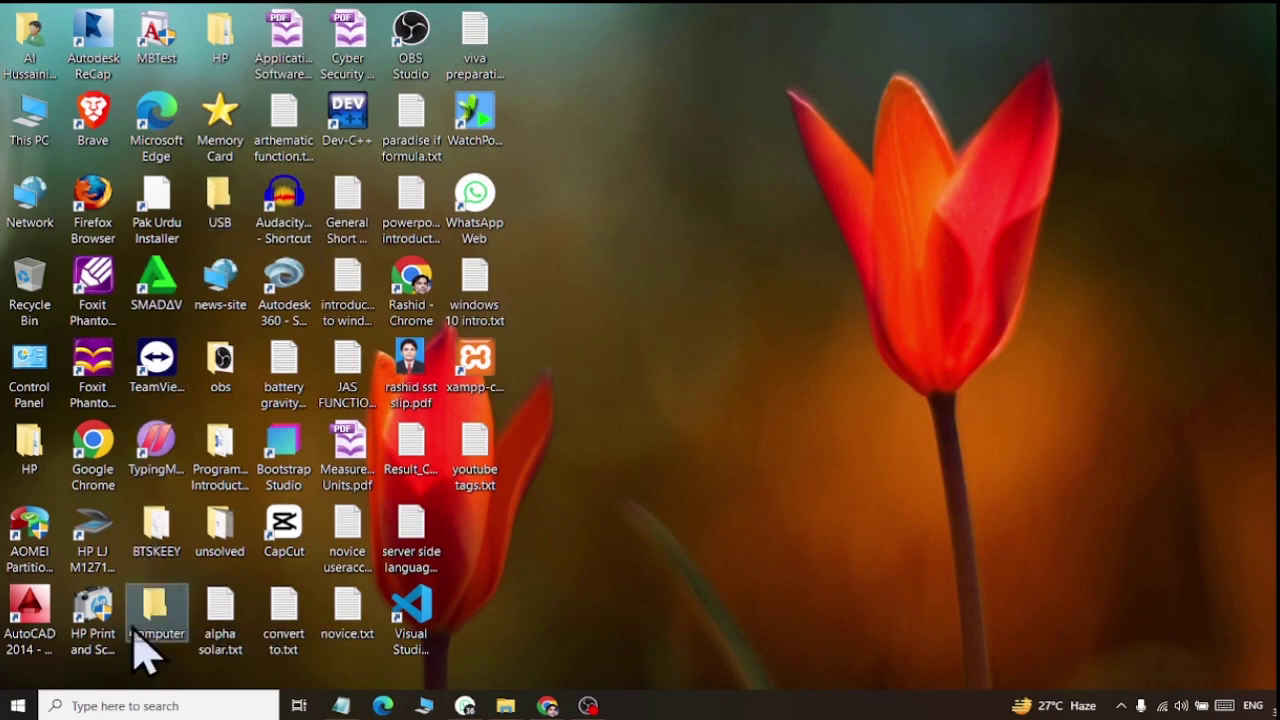
click(216, 215)
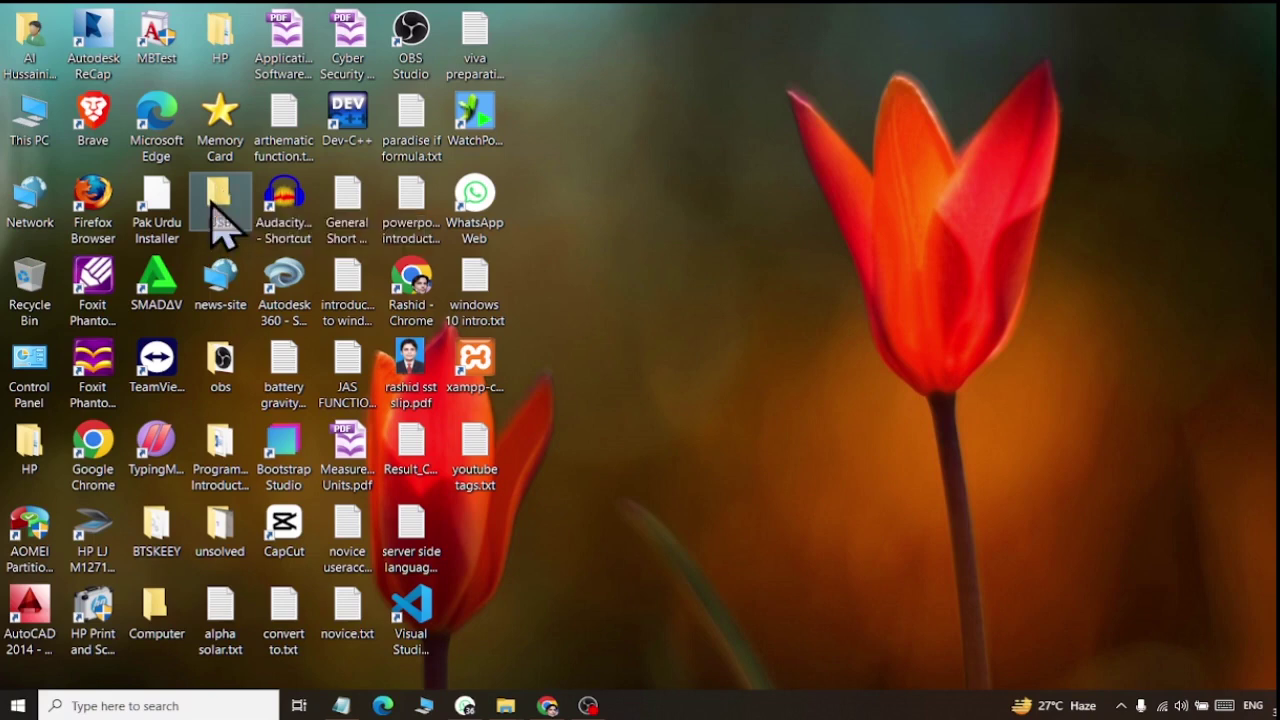
right_click(210, 205)
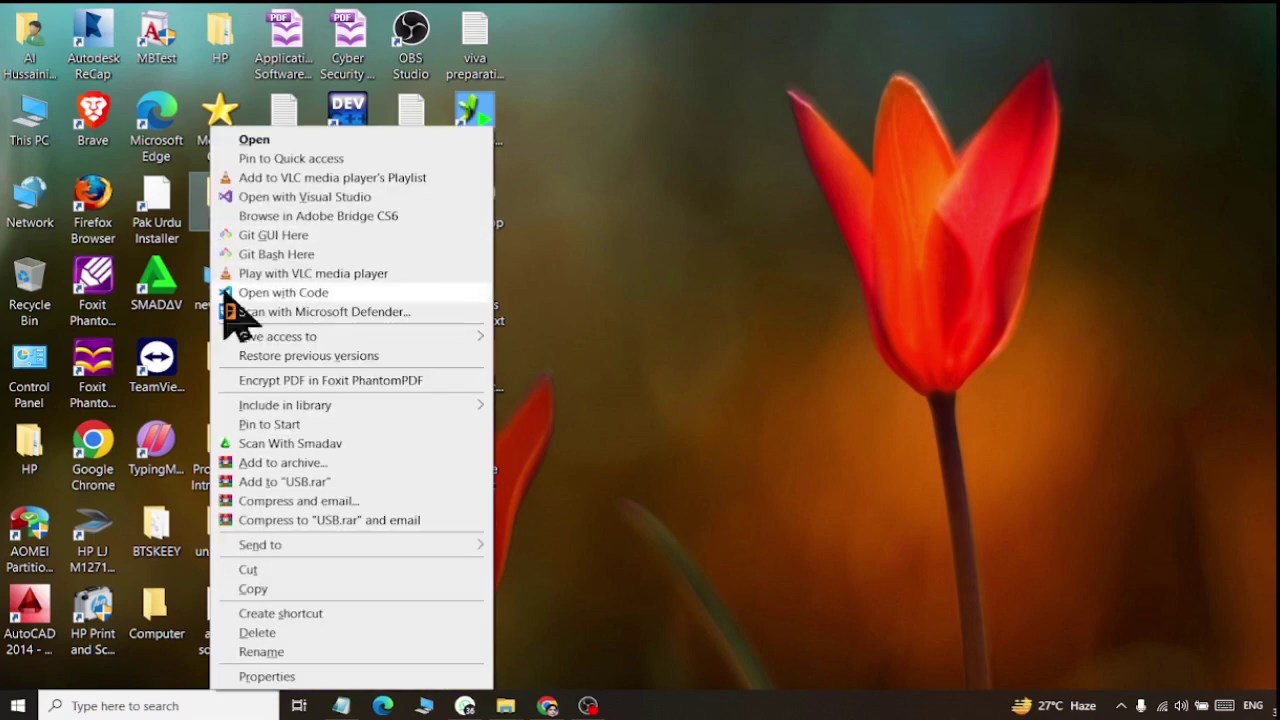
click(252, 677)
drag(365, 212, 819, 174)
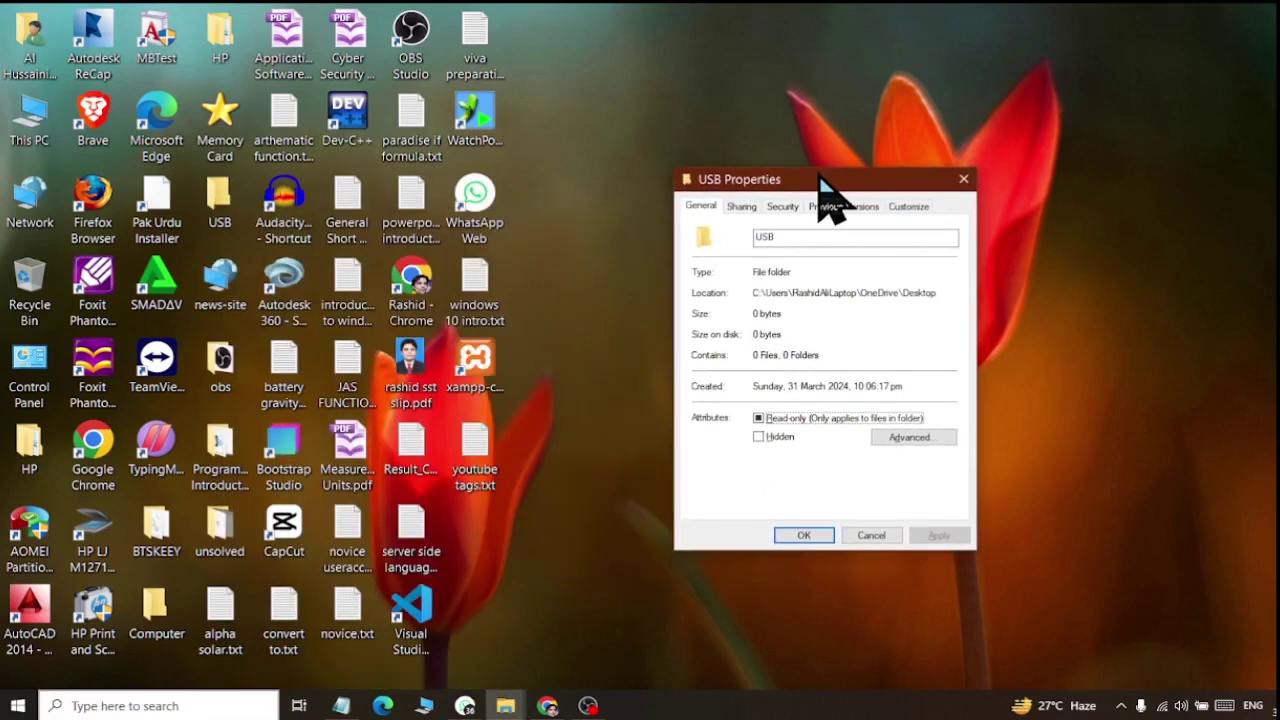
click(906, 206)
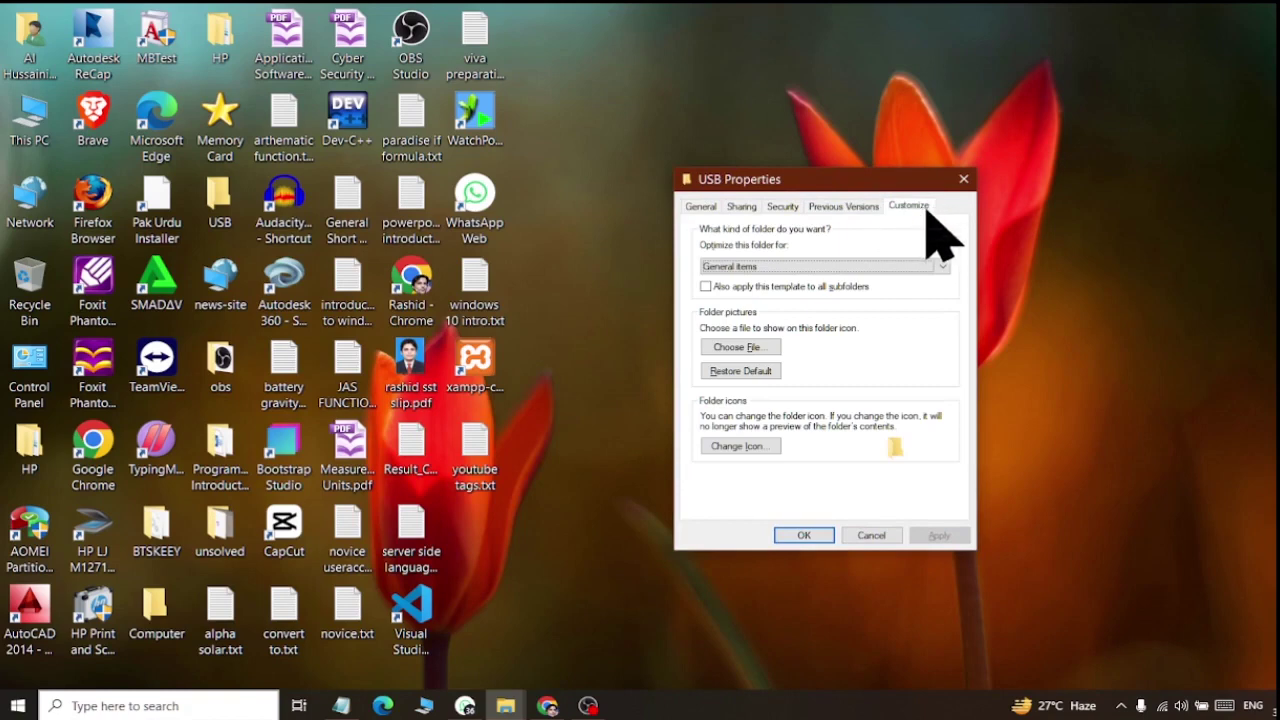
click(740, 446)
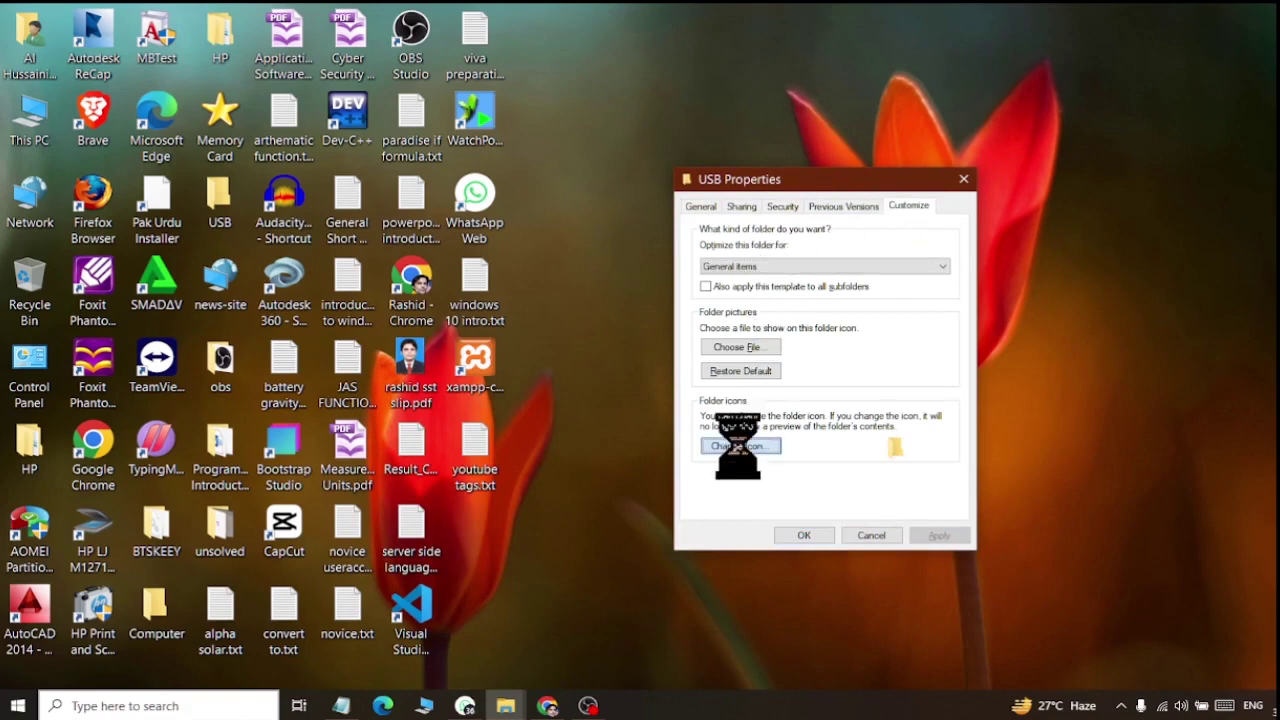
drag(765, 482, 768, 480)
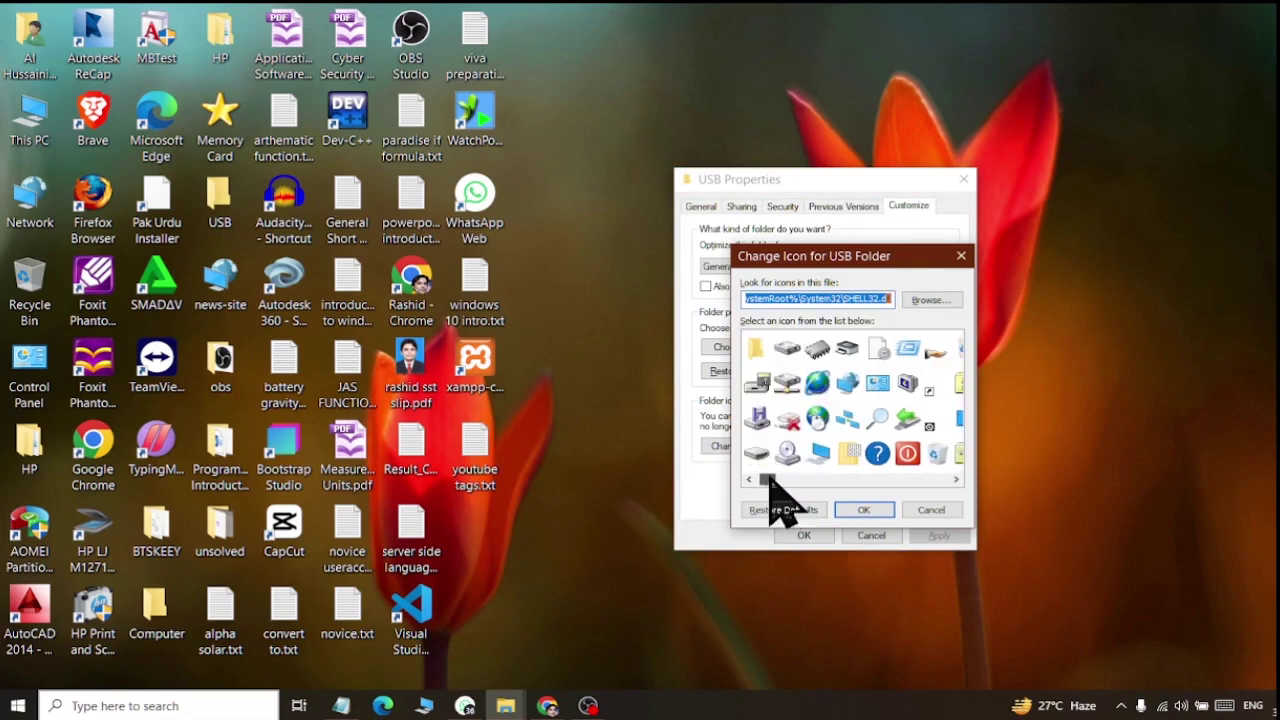
click(757, 453)
click(862, 510)
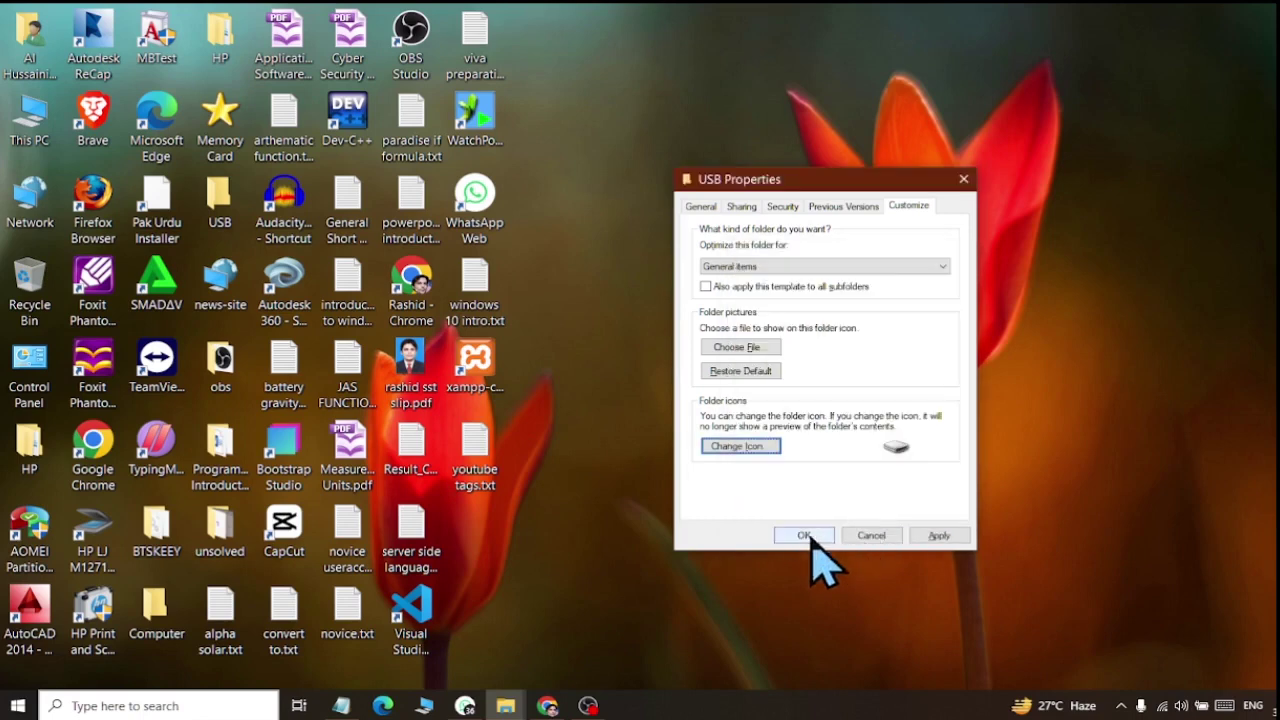
click(940, 537)
click(806, 536)
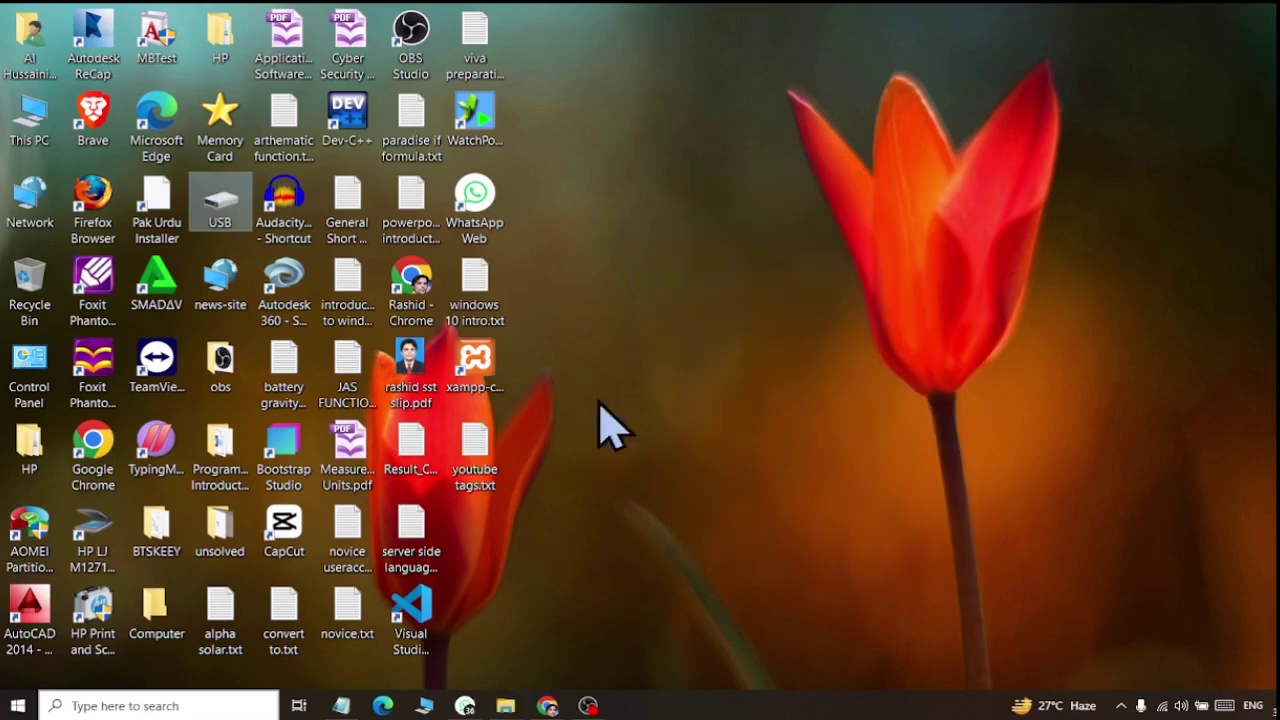
right_click(677, 237)
click(688, 292)
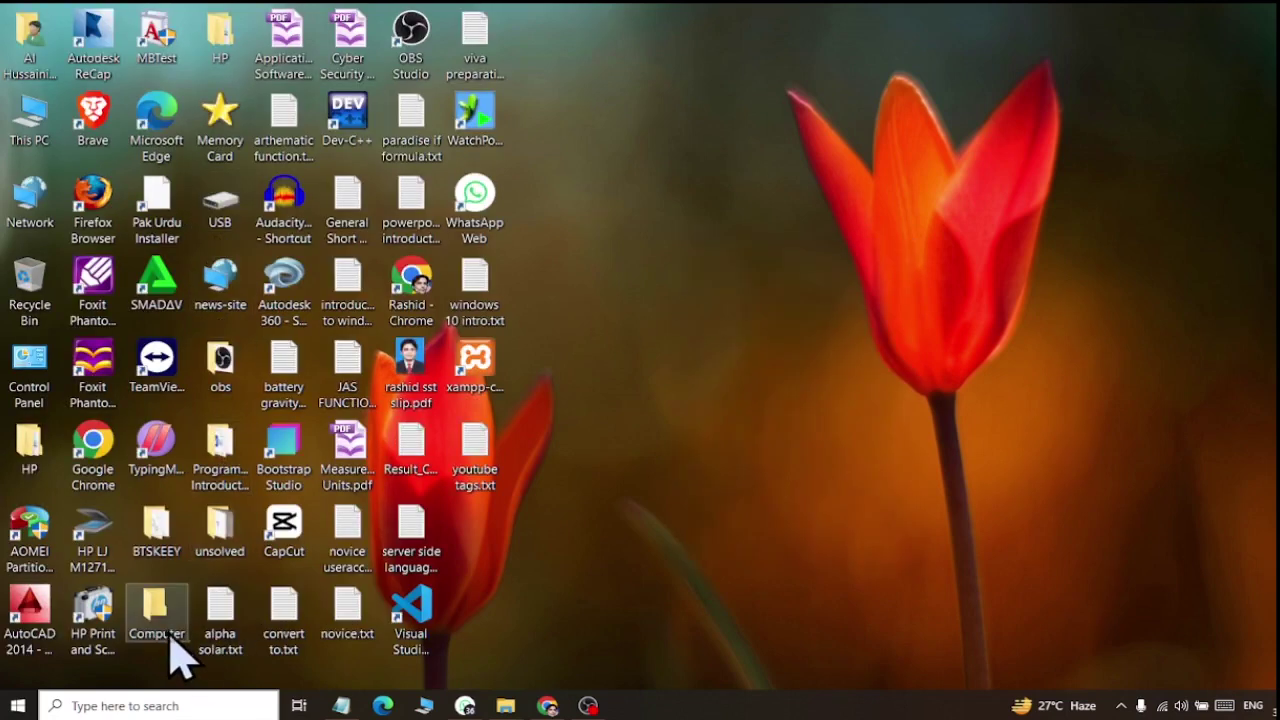
Change the Computer folder's icon to the yellow folder with a computer on it.
right_click(166, 635)
click(210, 612)
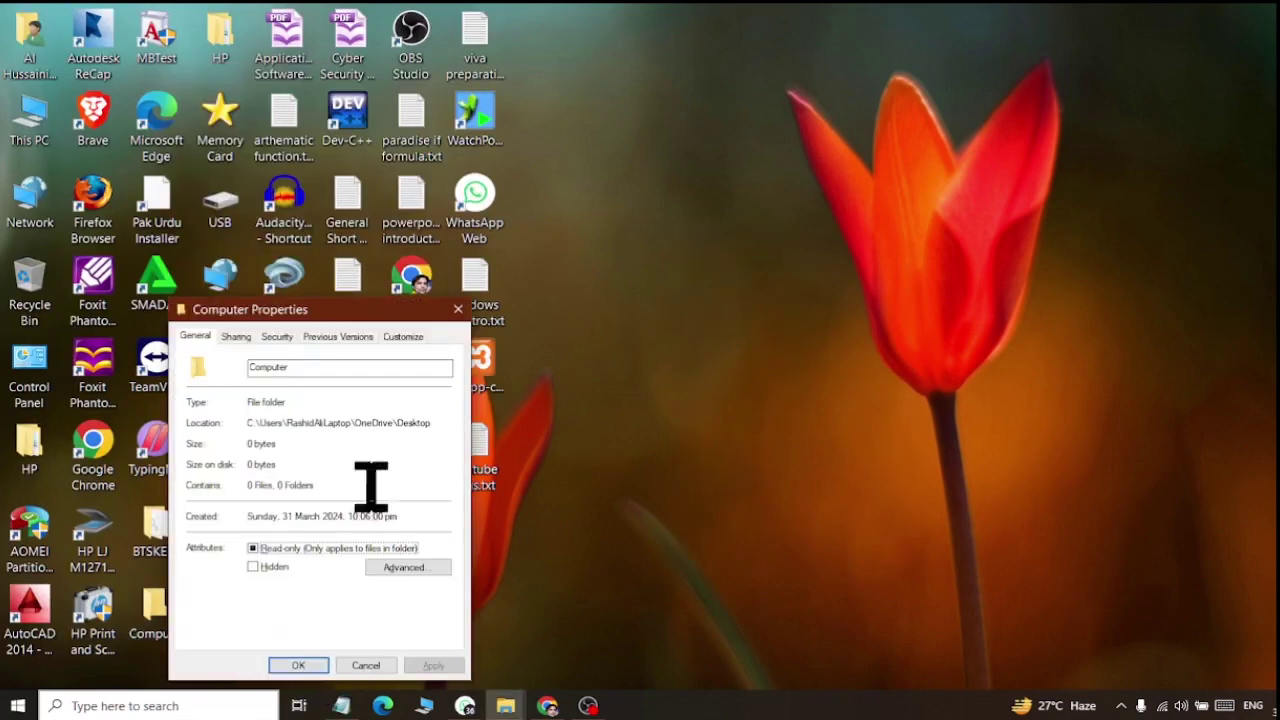
click(403, 337)
click(252, 575)
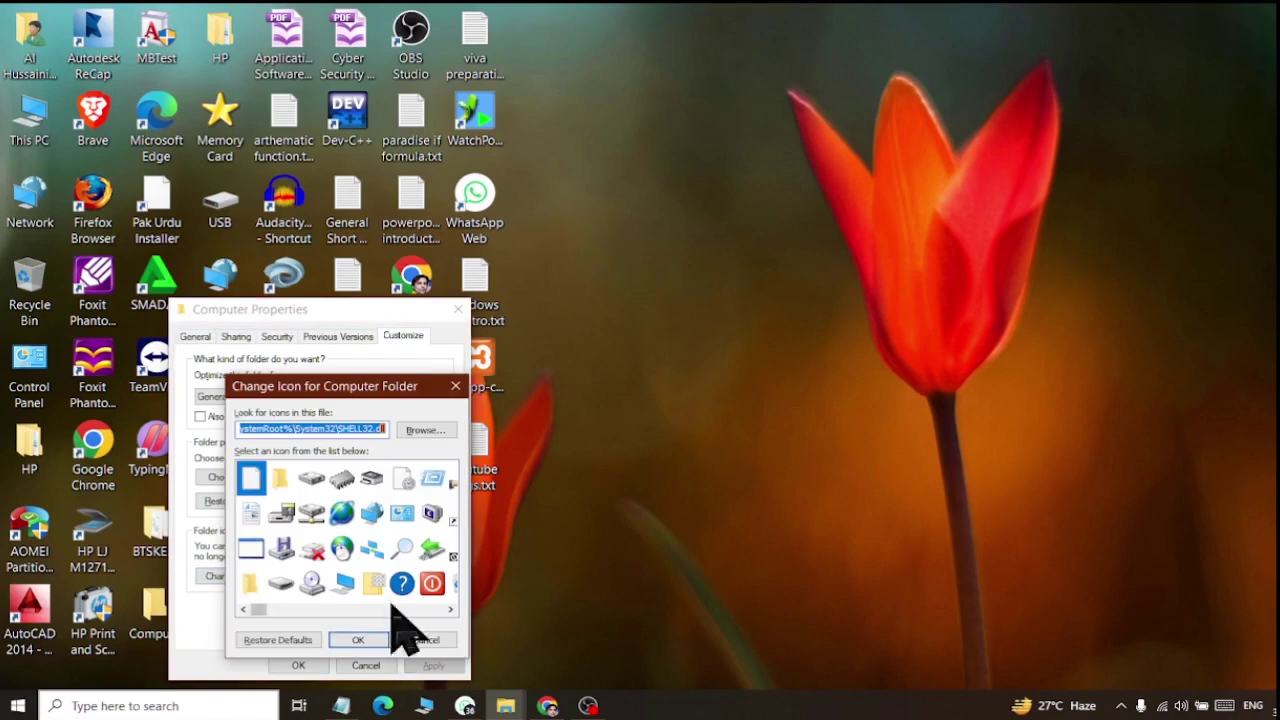
click(428, 514)
click(450, 609)
click(450, 610)
click(450, 610)
click(450, 610)
click(450, 610)
click(450, 610)
click(371, 548)
click(358, 640)
click(342, 662)
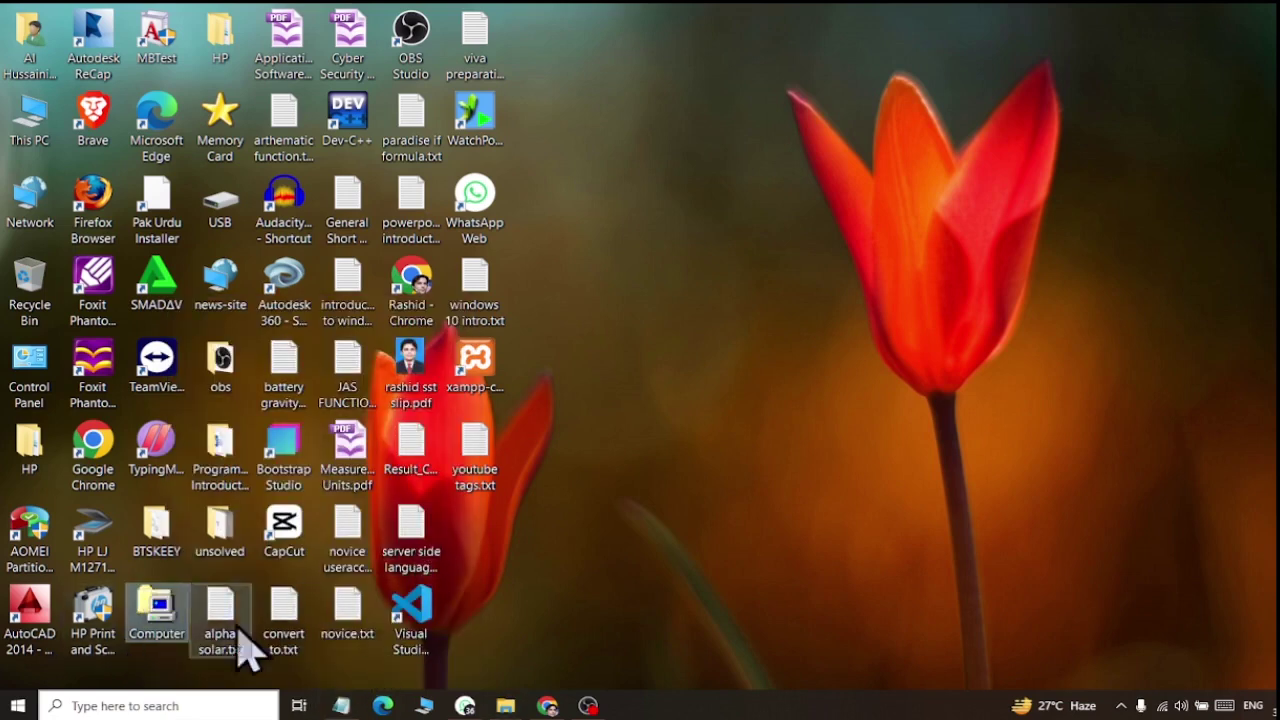
Refresh the desktop and open the Computer folder.
right_click(694, 464)
click(742, 184)
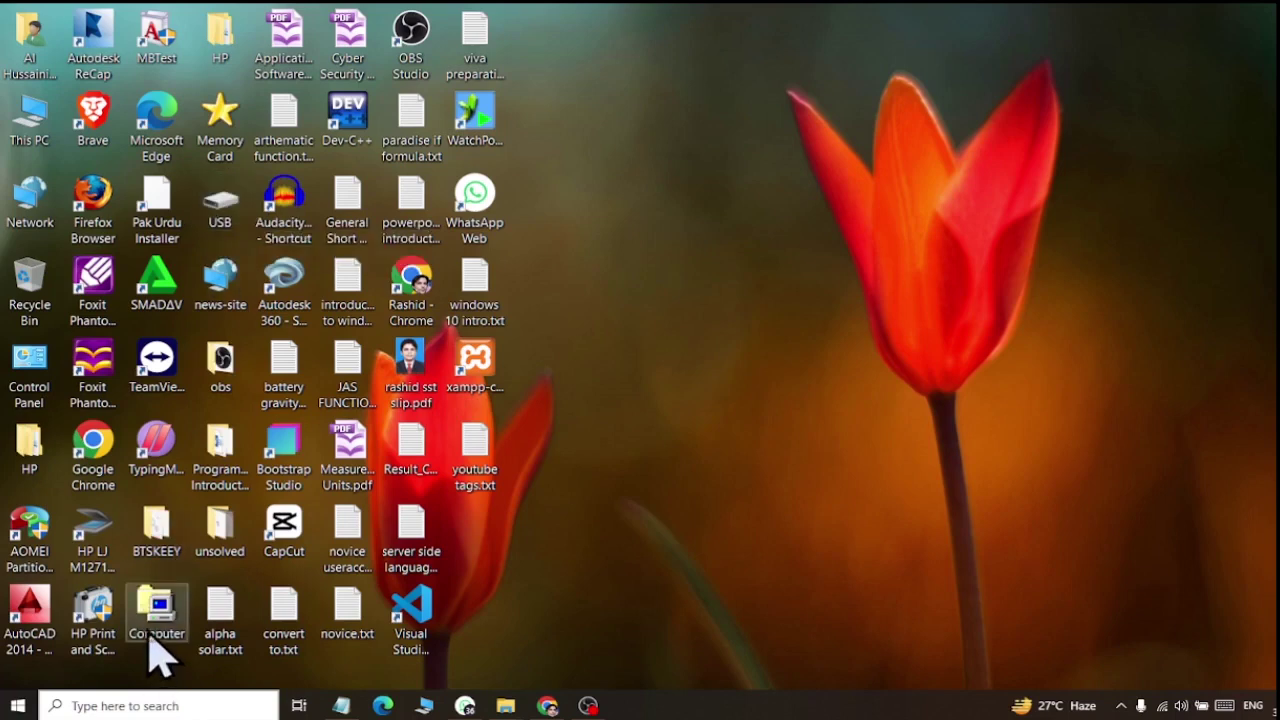
right_click(152, 636)
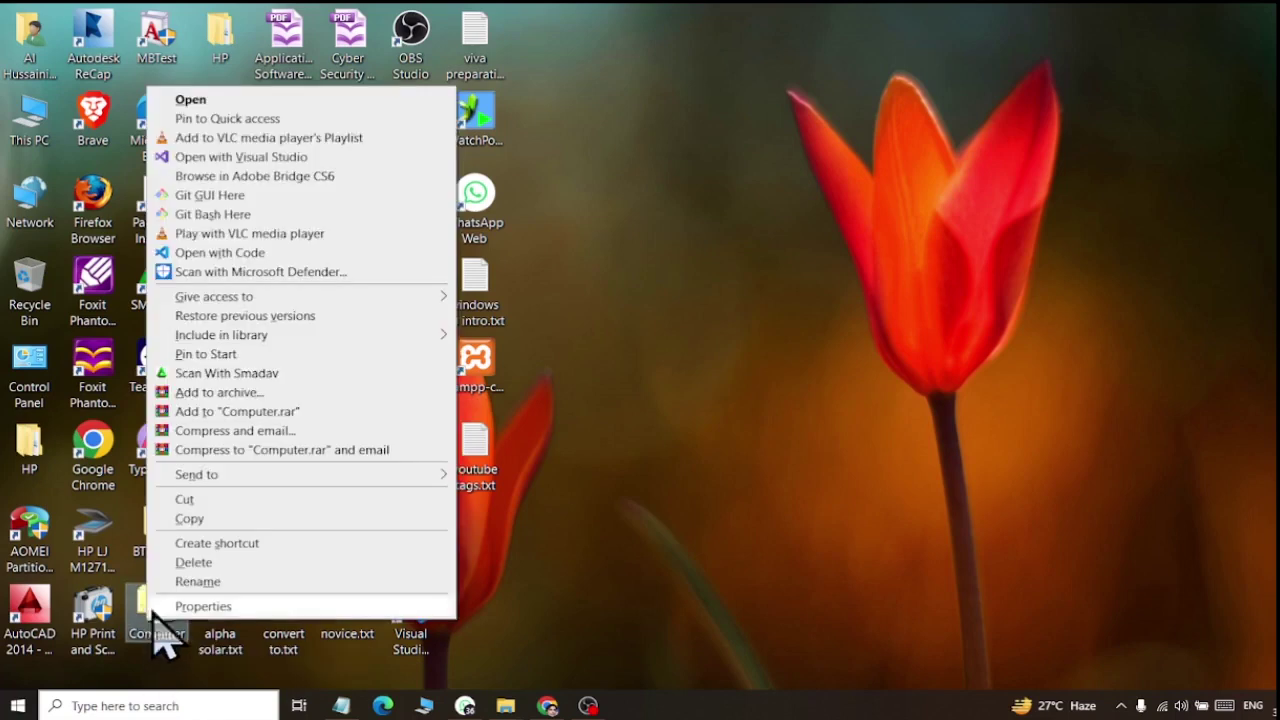
click(262, 100)
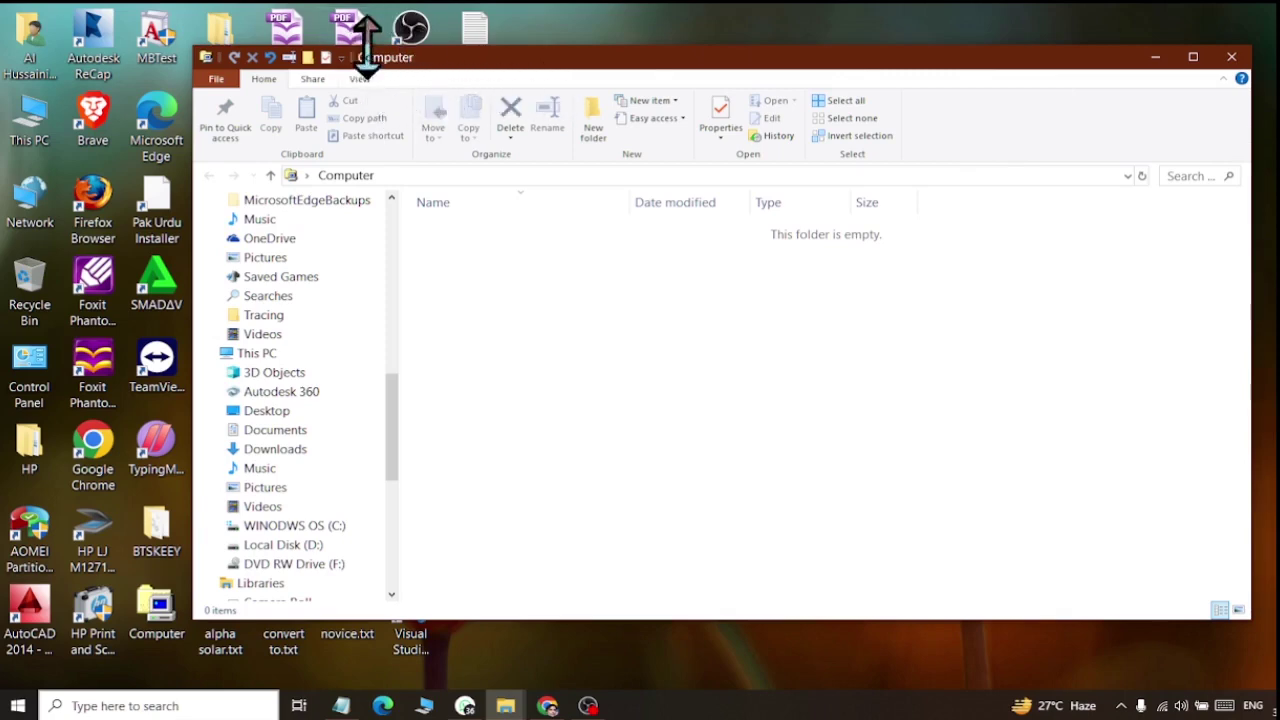
Show and highlight the Computer folder's full path, and close the folder window.
click(508, 177)
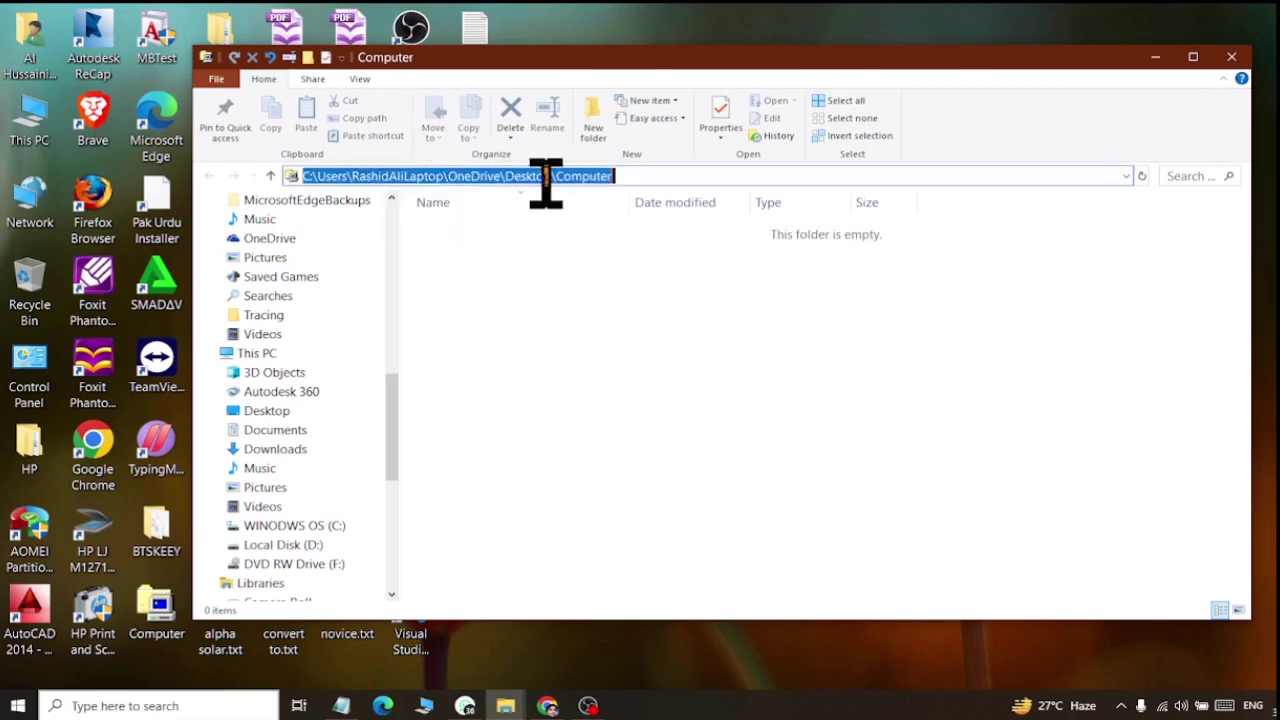
click(651, 177)
drag(310, 176, 631, 176)
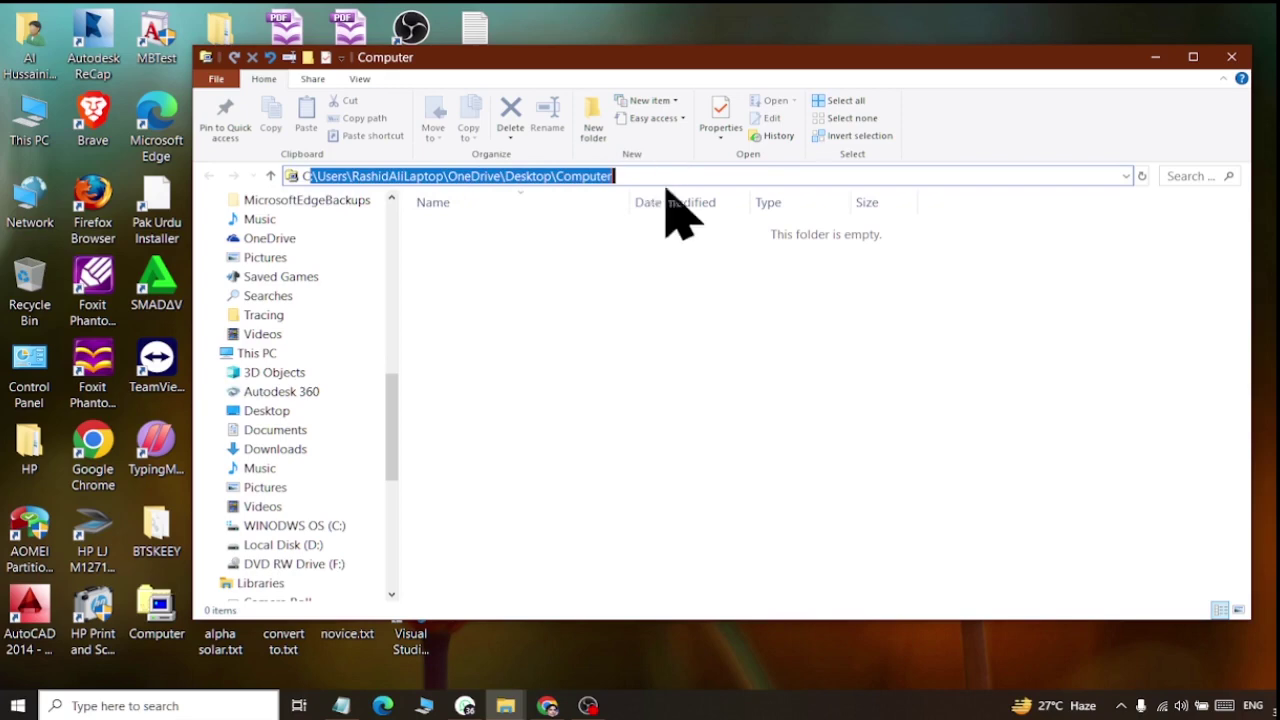
click(625, 265)
click(1121, 705)
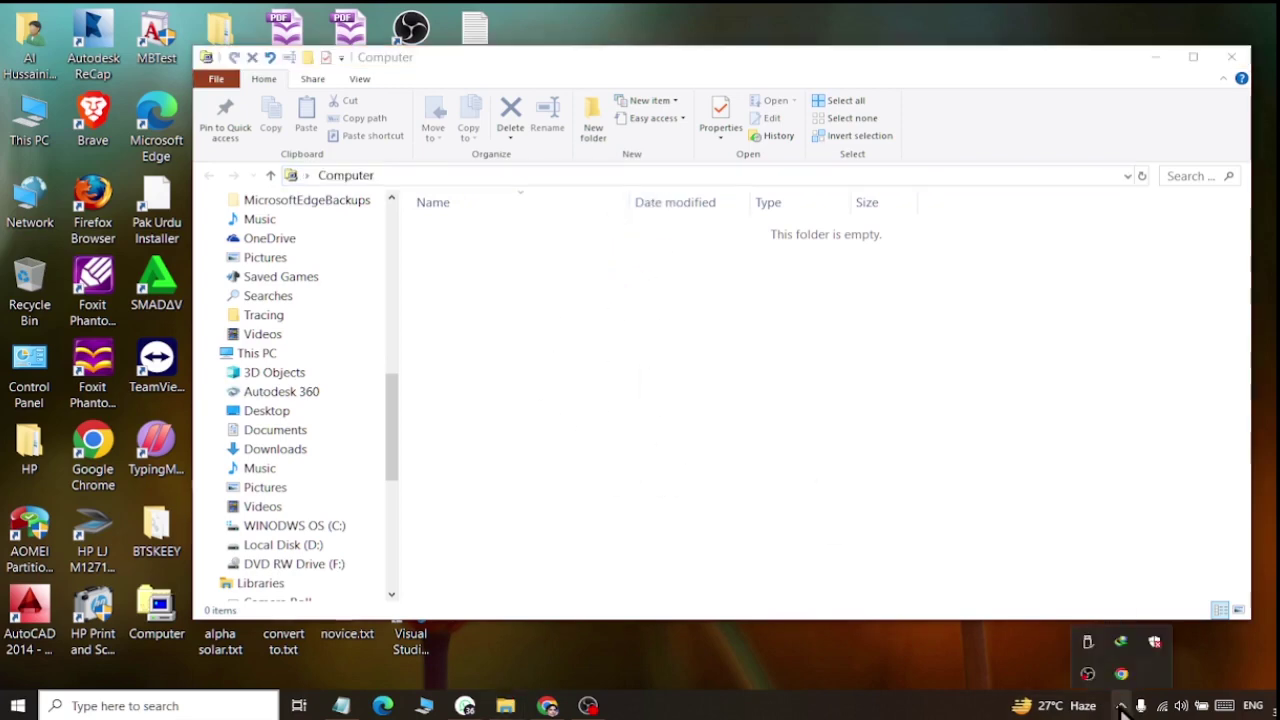
click(990, 490)
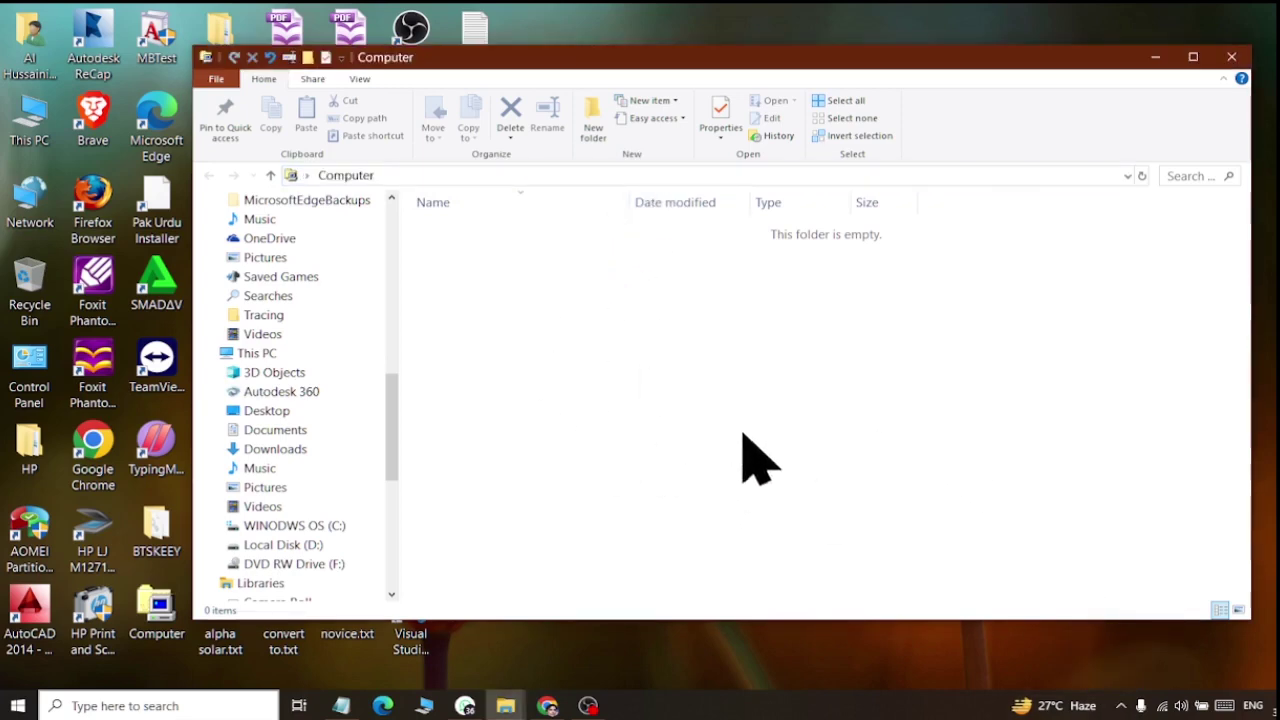
click(1232, 58)
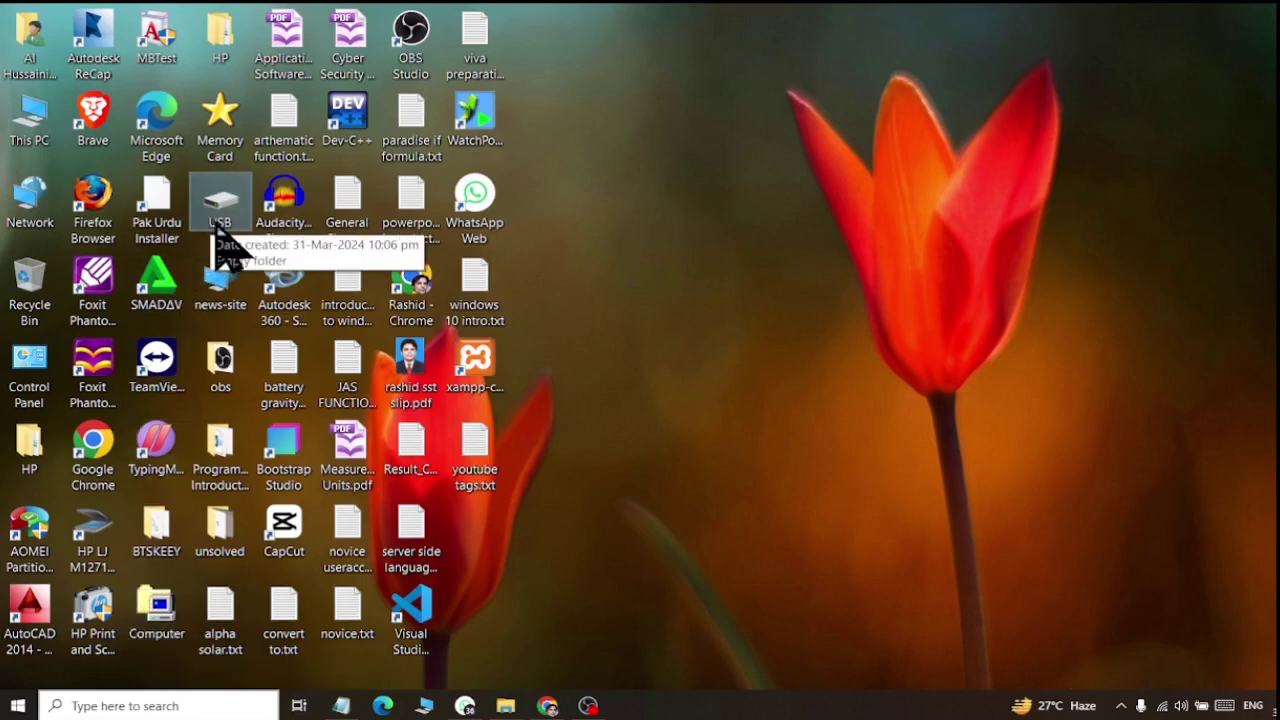
Create a new desktop folder, try the name Memory Card, decline merging it with the existing folder, and name it External Drive.
right_click(578, 528)
mouse_move(634, 469)
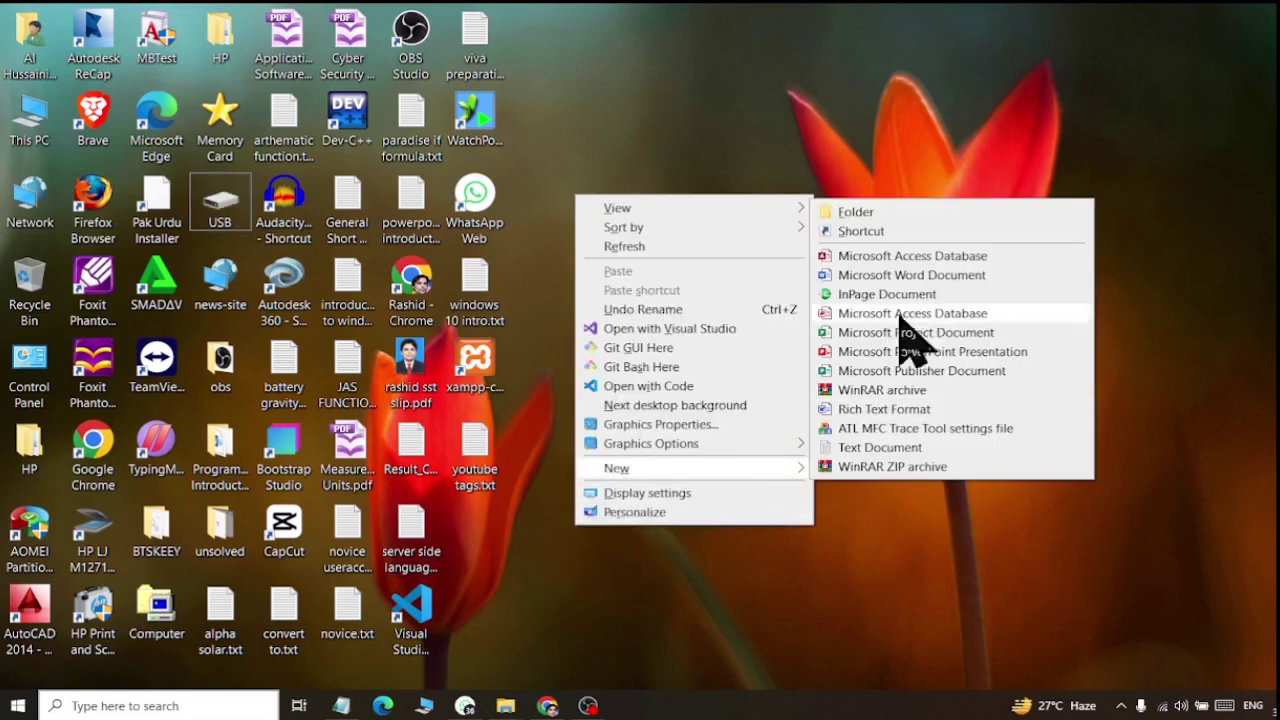
click(905, 213)
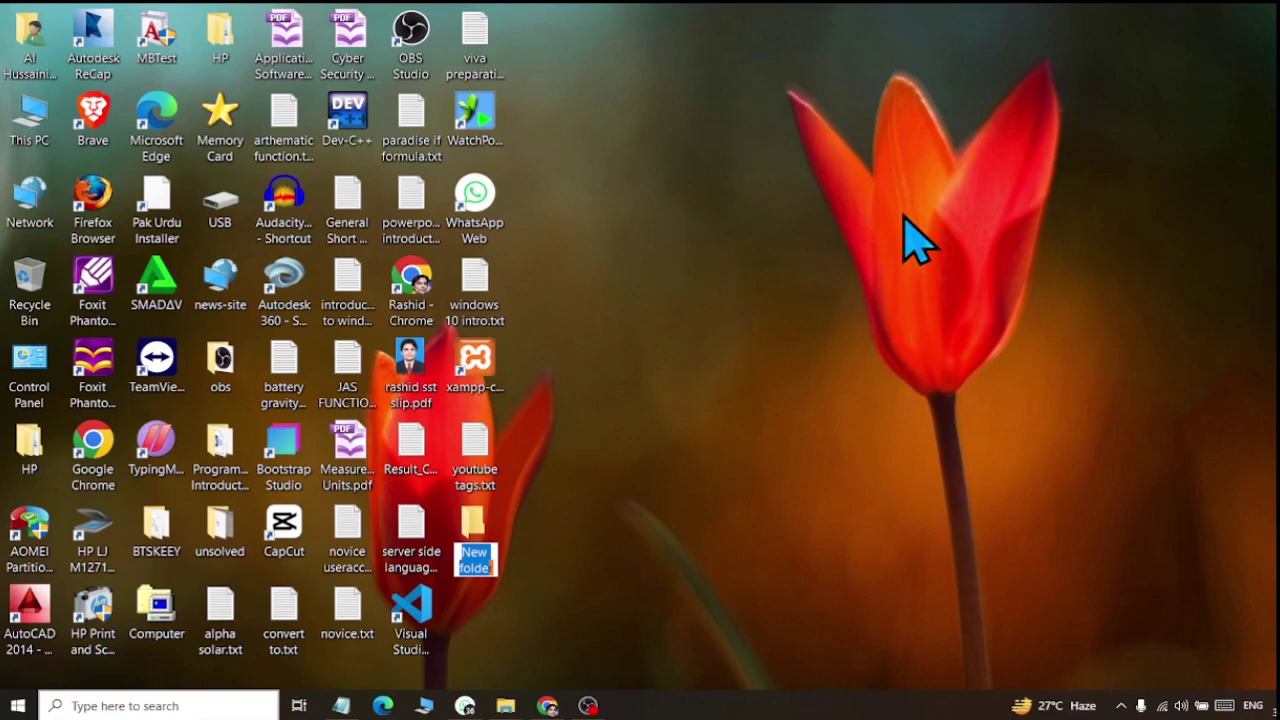
text(Men)
text(ory Card)
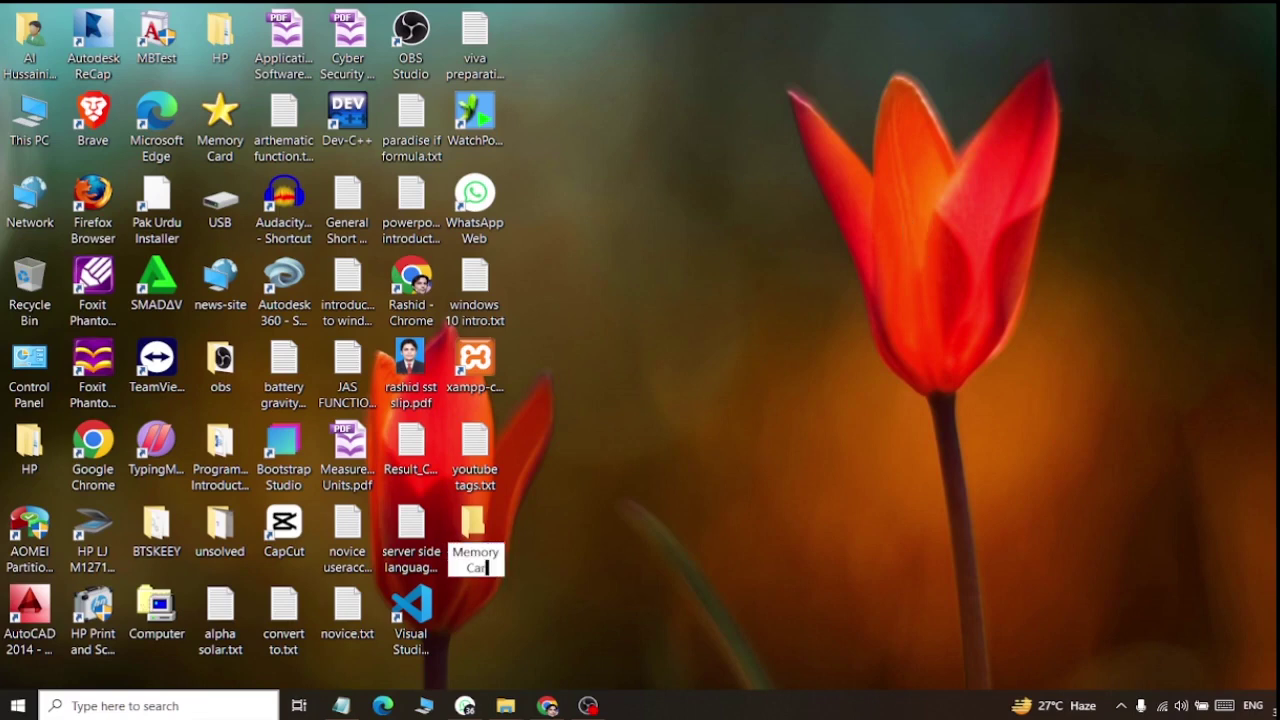
key(Return)
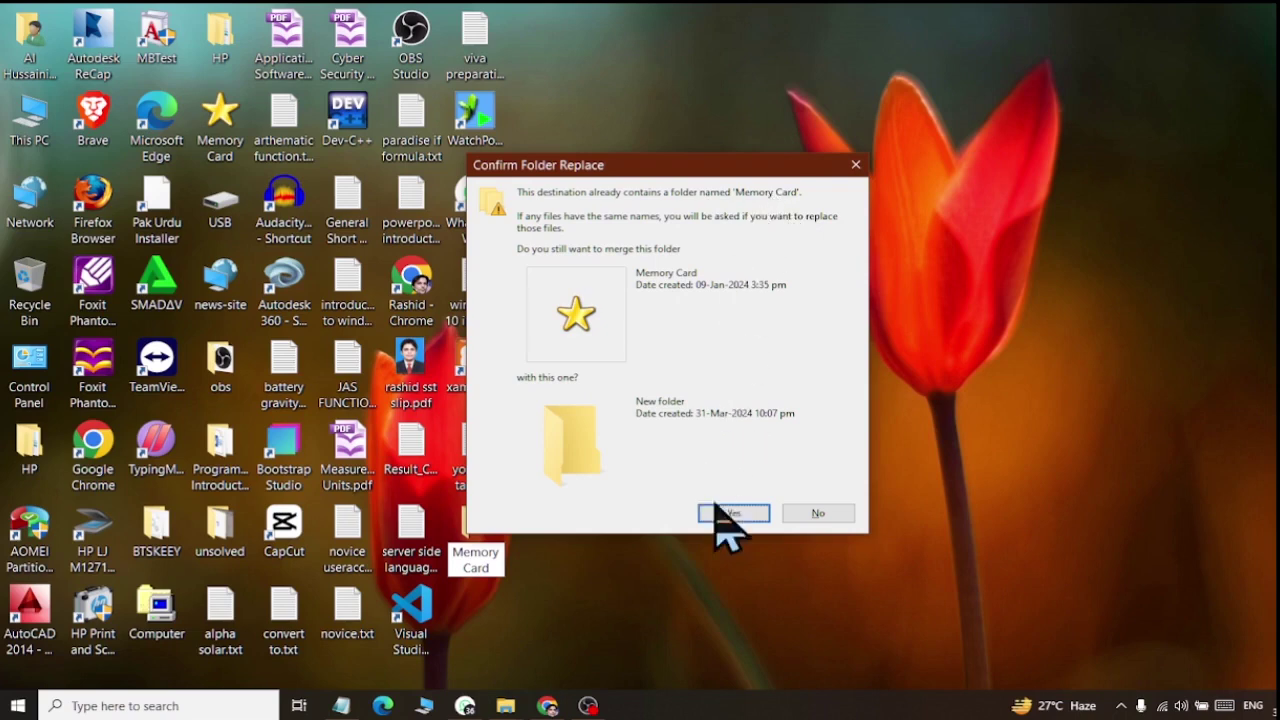
click(818, 513)
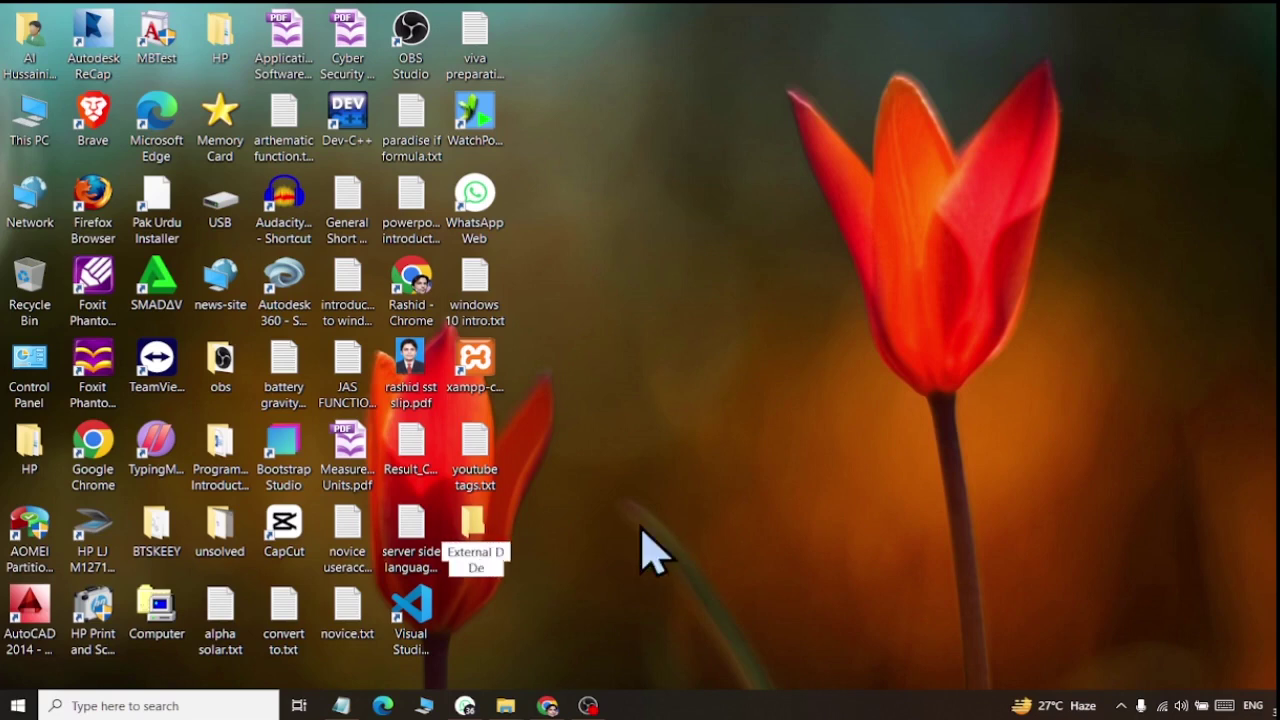
key(Return)
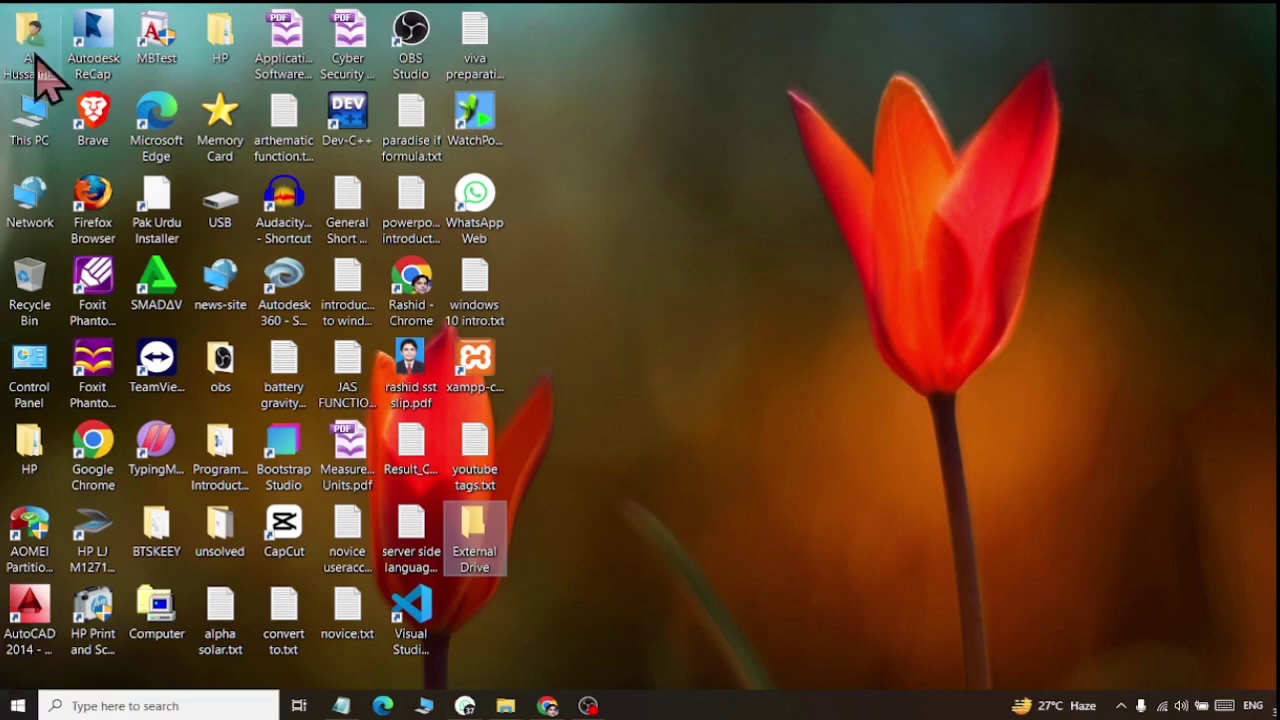
Switch the desktop to large icons and back to medium icons.
right_click(607, 157)
mouse_move(612, 163)
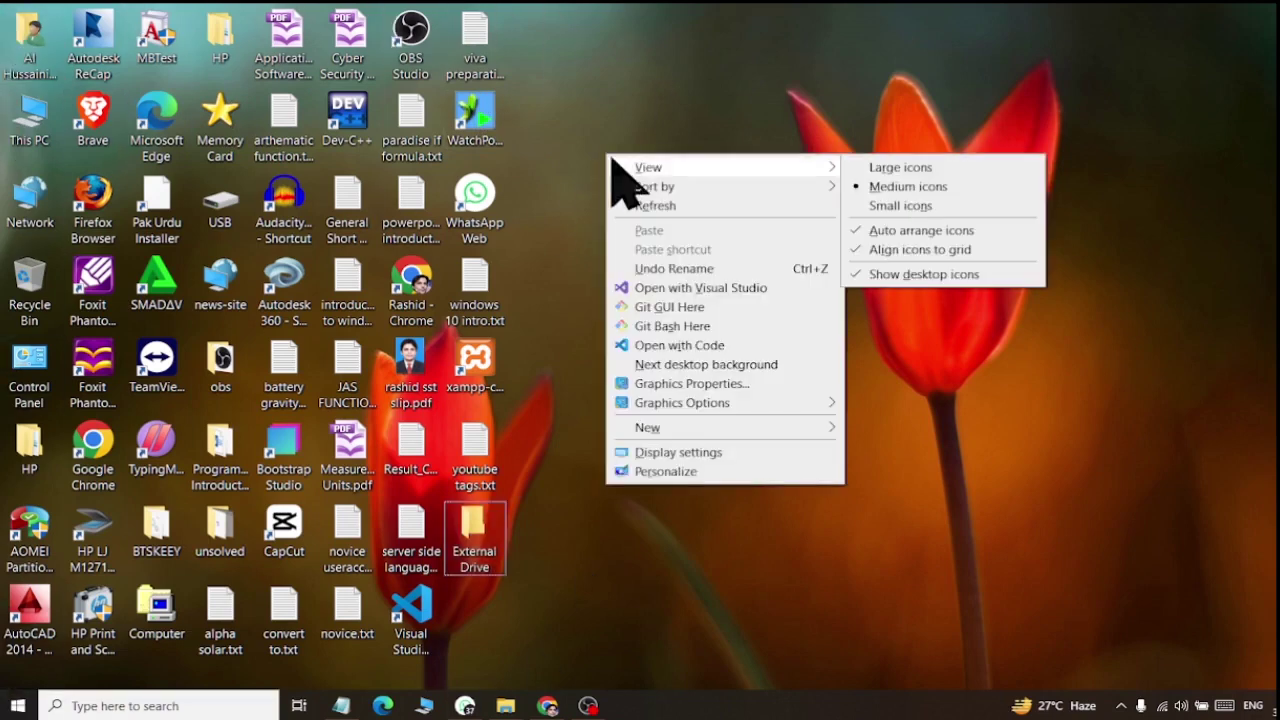
right_click(716, 100)
right_click(673, 141)
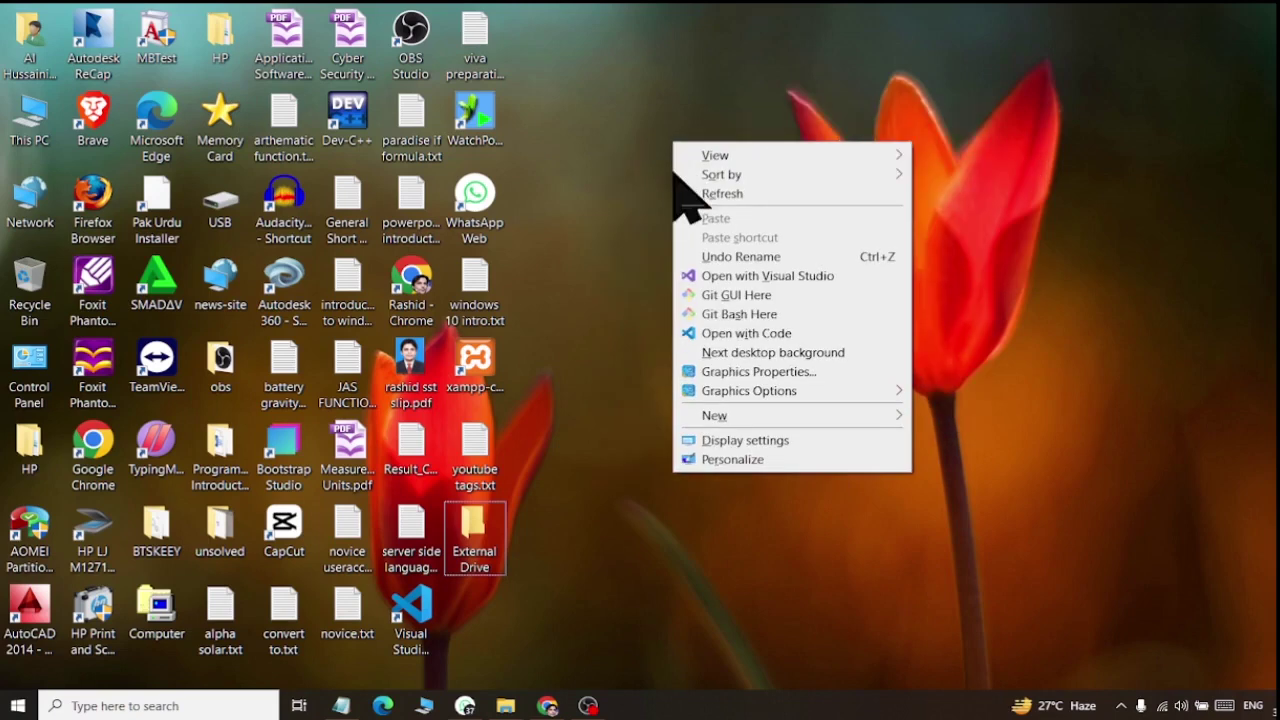
mouse_move(737, 157)
click(948, 158)
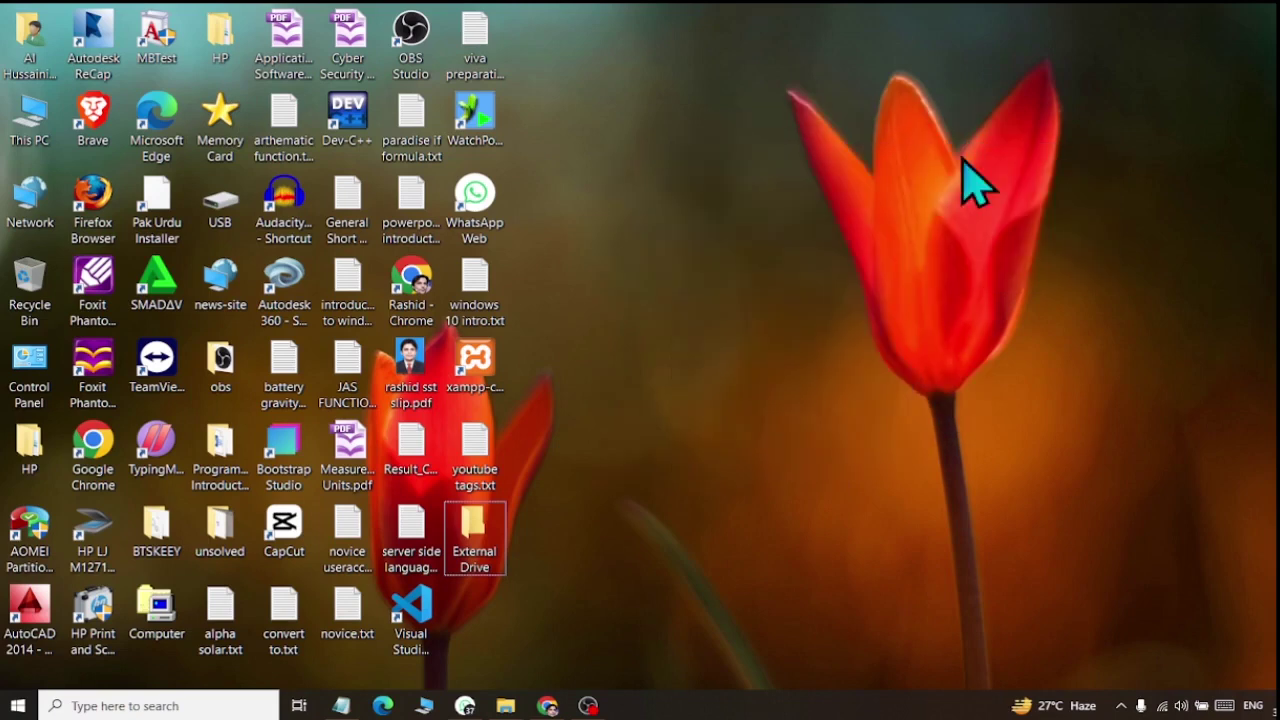
right_click(1200, 358)
mouse_move(1205, 370)
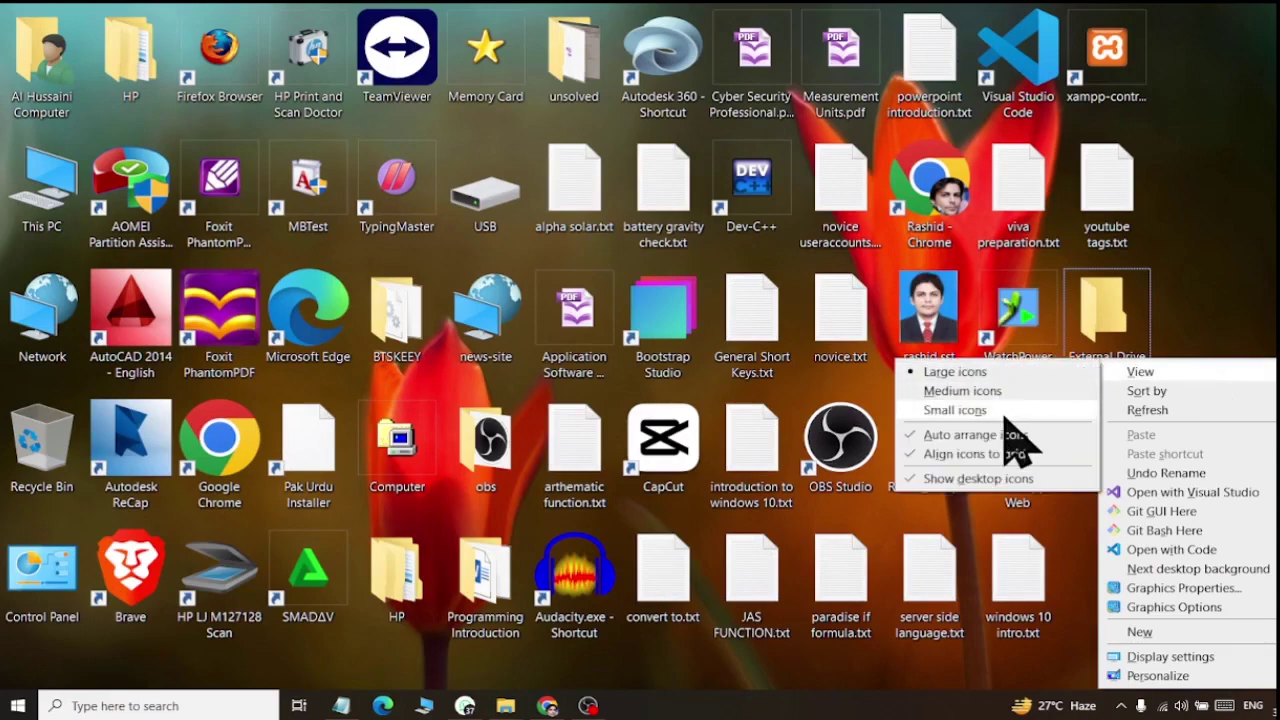
click(1000, 391)
right_click(1103, 276)
mouse_move(1120, 288)
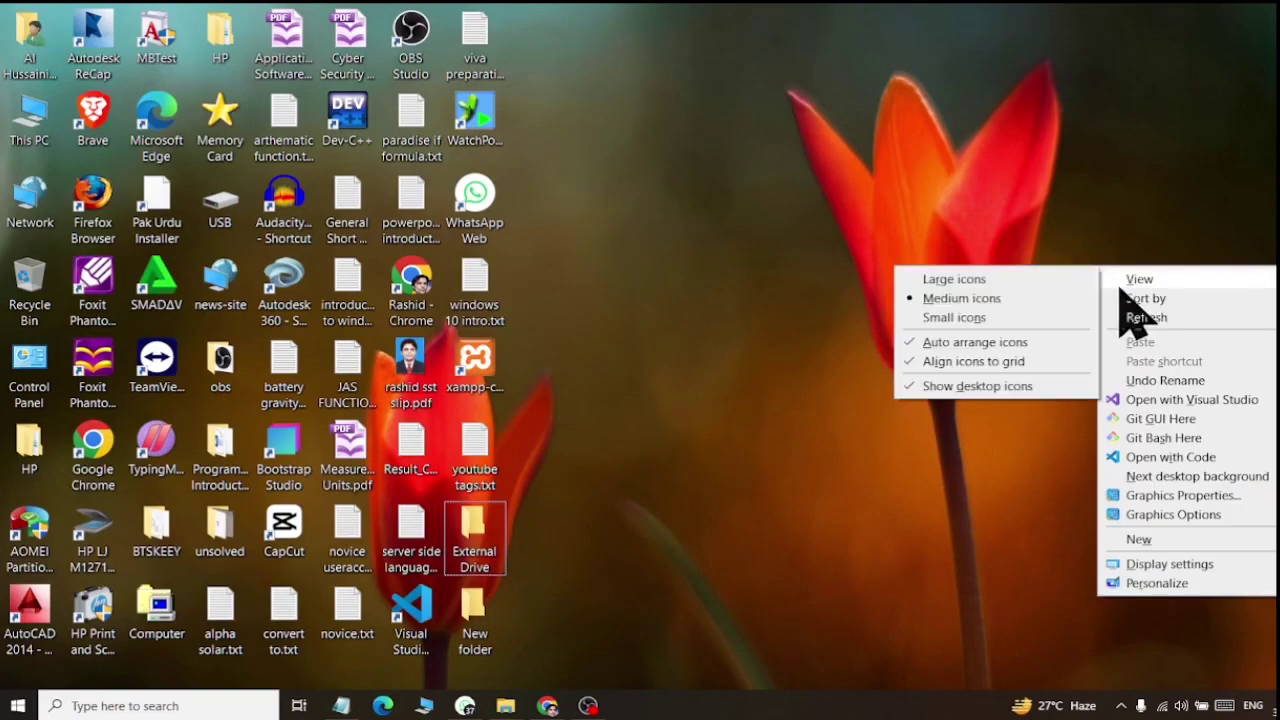
Sort the desktop icons by name.
right_click(732, 356)
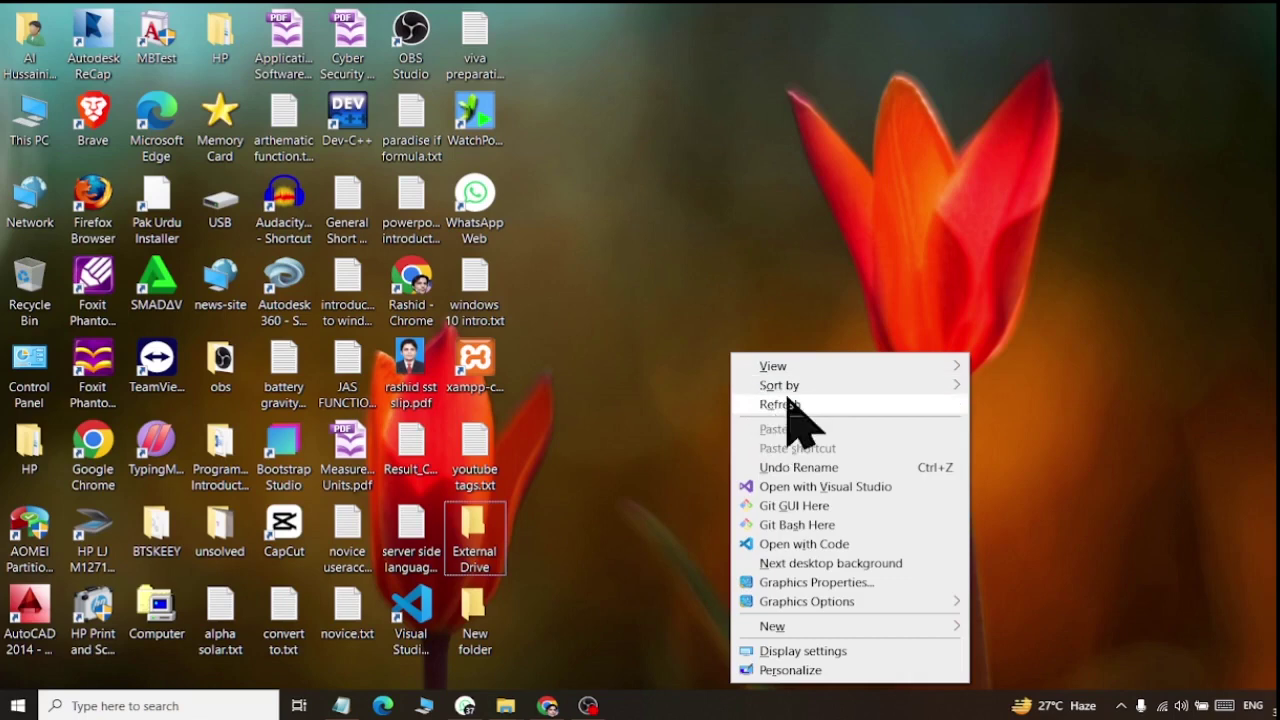
mouse_move(785, 386)
click(1003, 403)
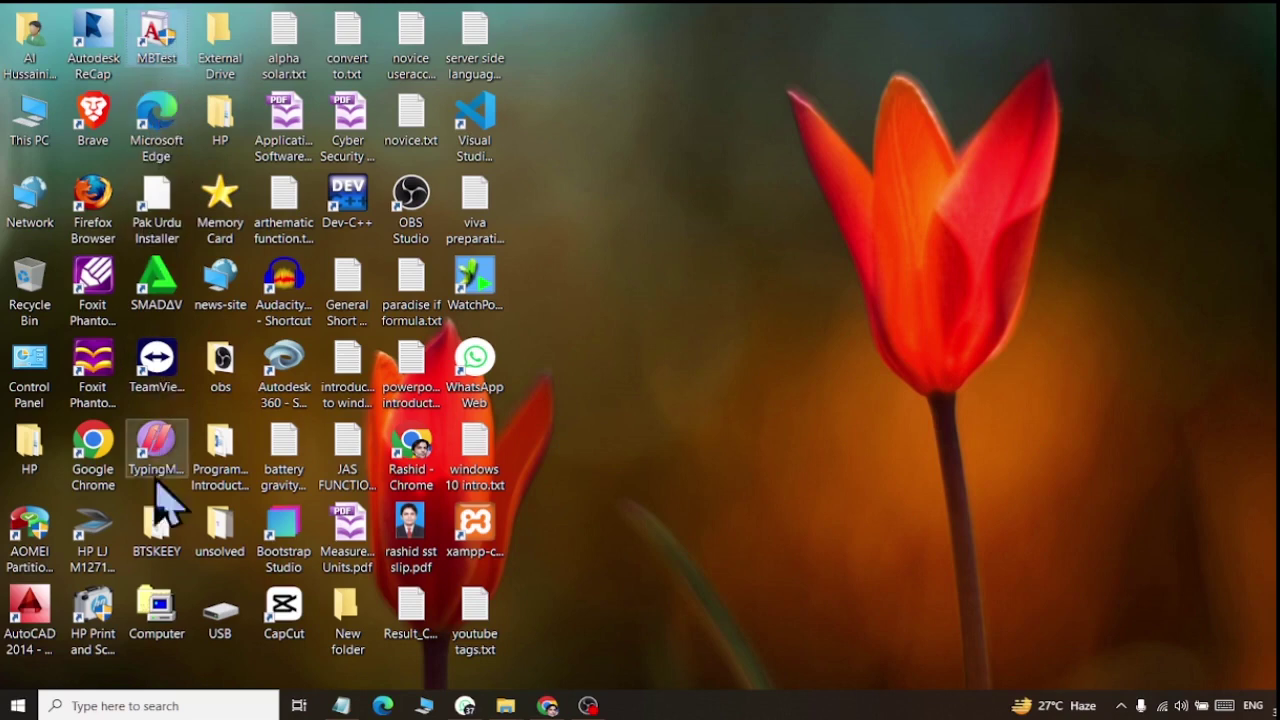
click(100, 640)
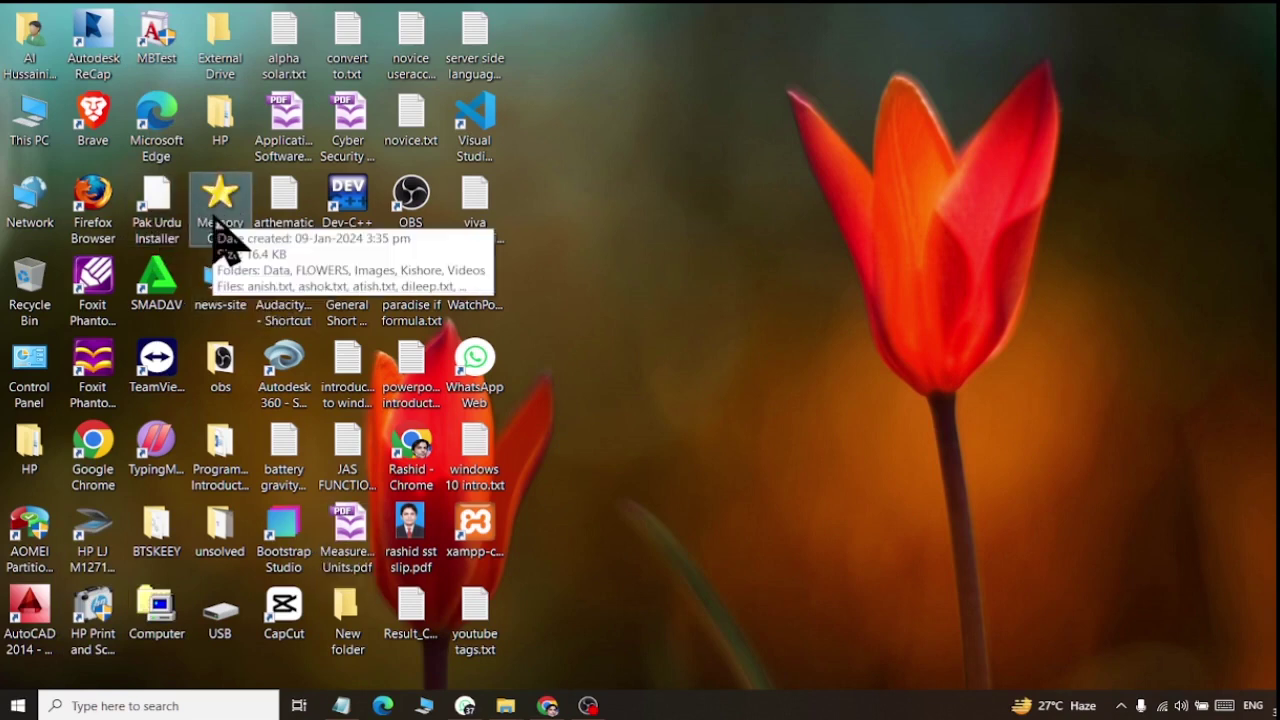
Sort the desktop icons by size.
right_click(689, 225)
mouse_move(770, 259)
click(1036, 274)
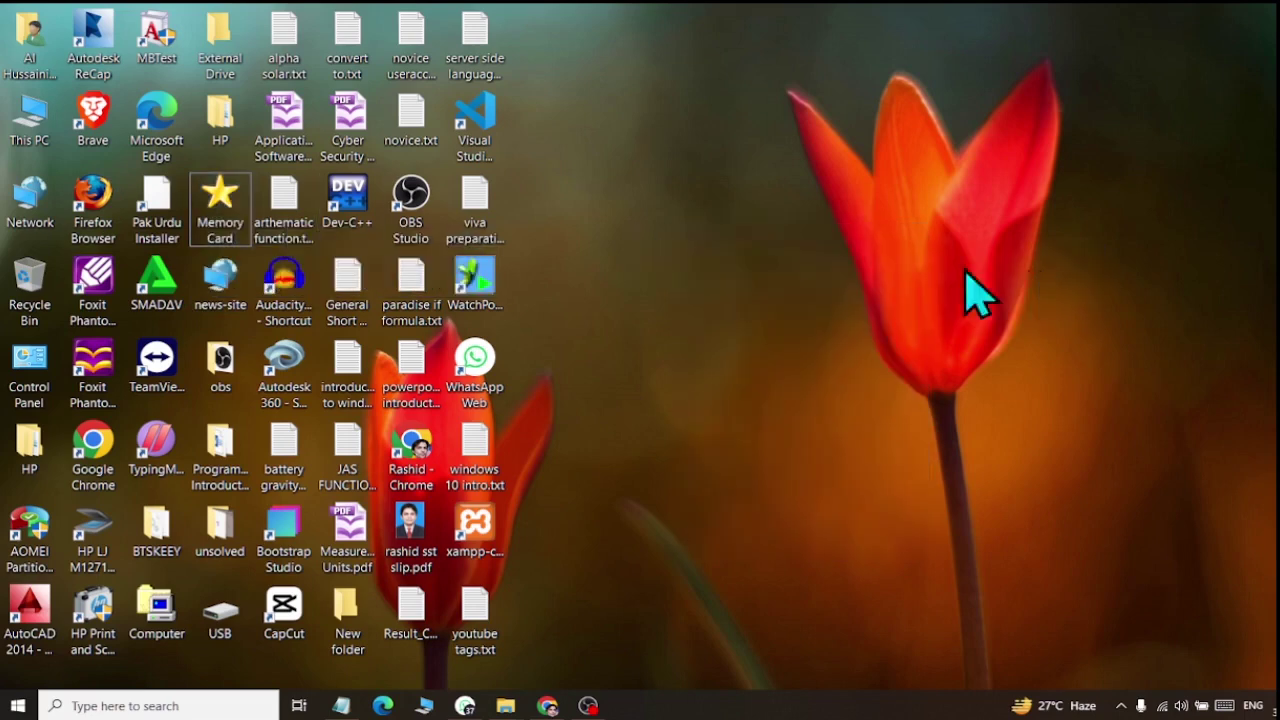
Sort the desktop icons by item type and select the group of text documents.
right_click(767, 237)
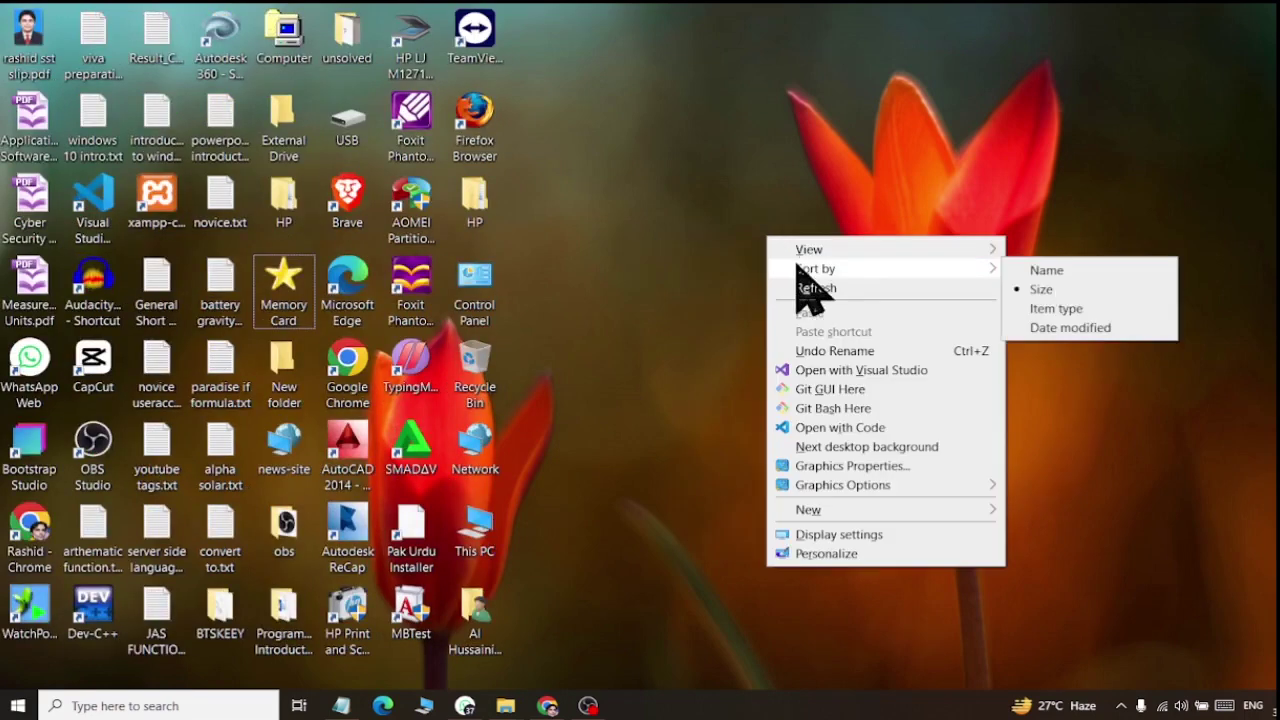
click(1090, 308)
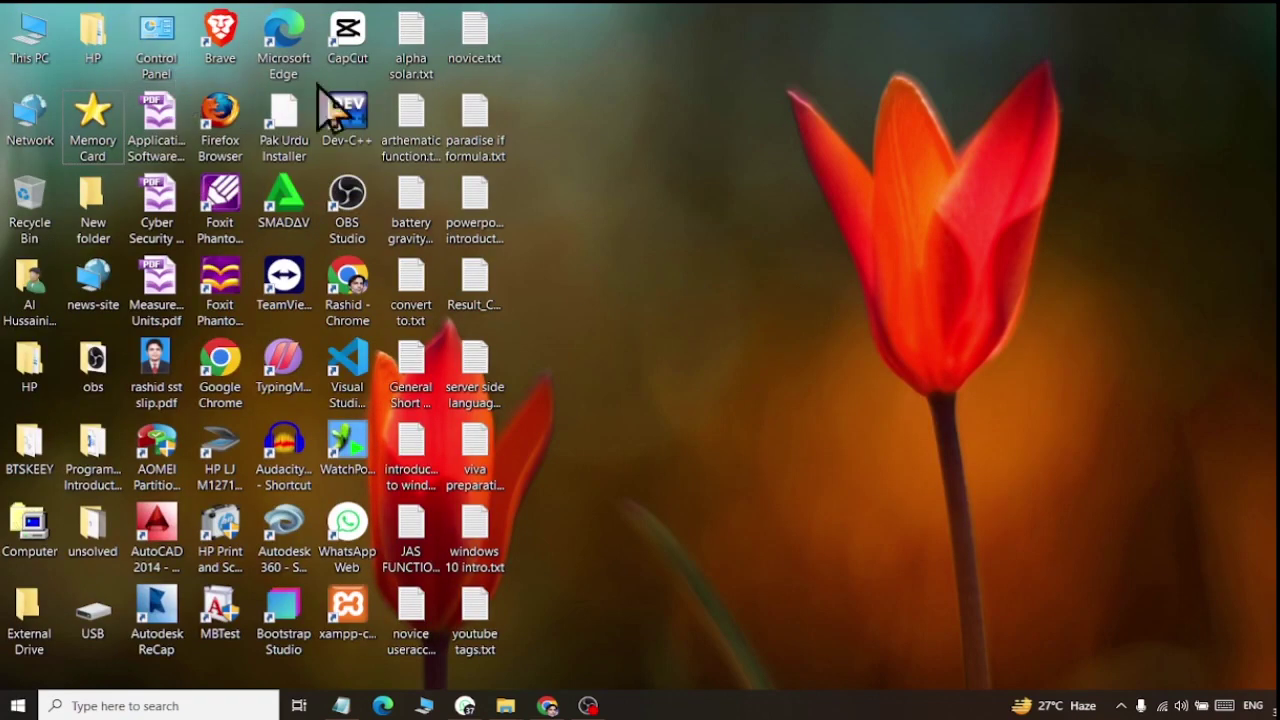
drag(614, 20, 400, 690)
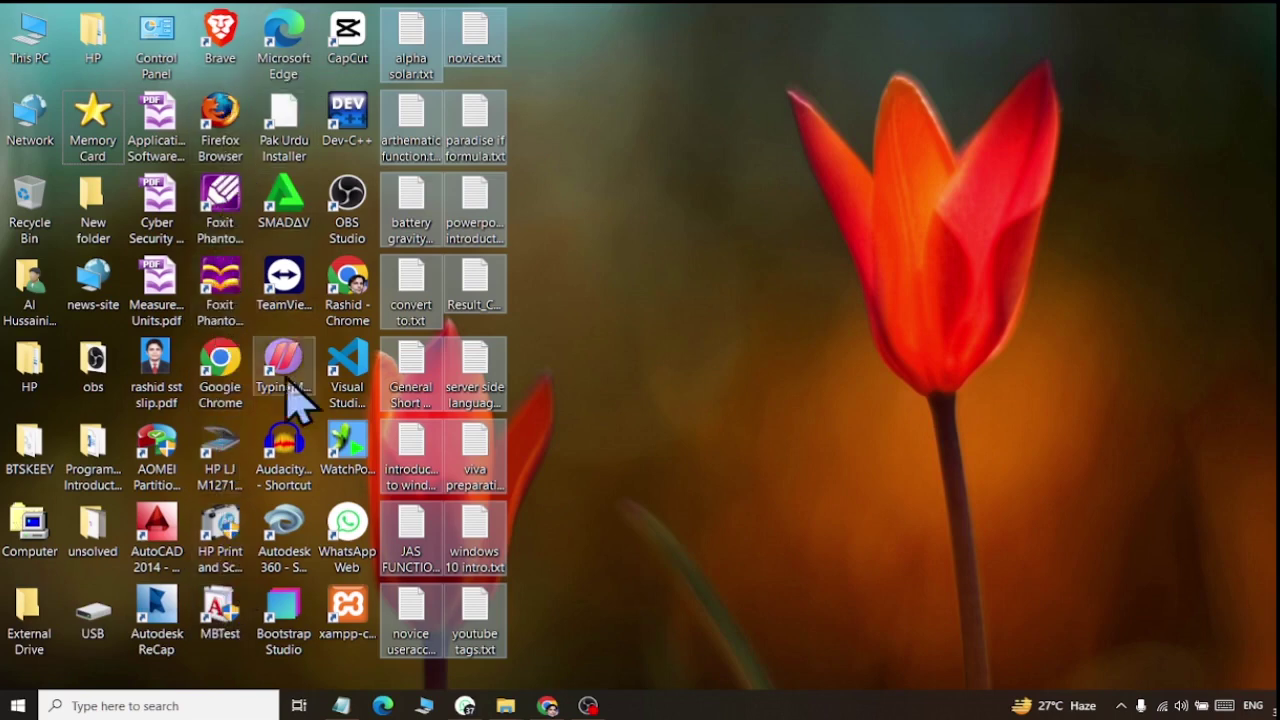
Sort the desktop icons by date modified.
right_click(663, 161)
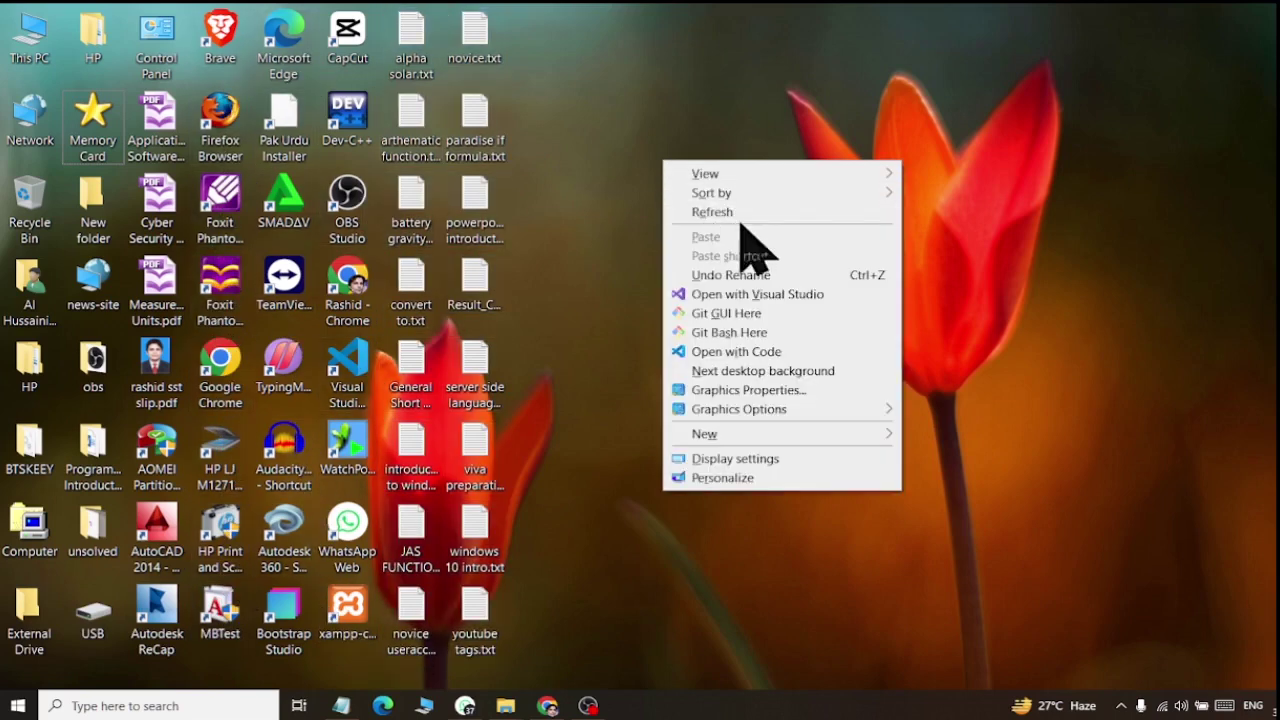
mouse_move(780, 193)
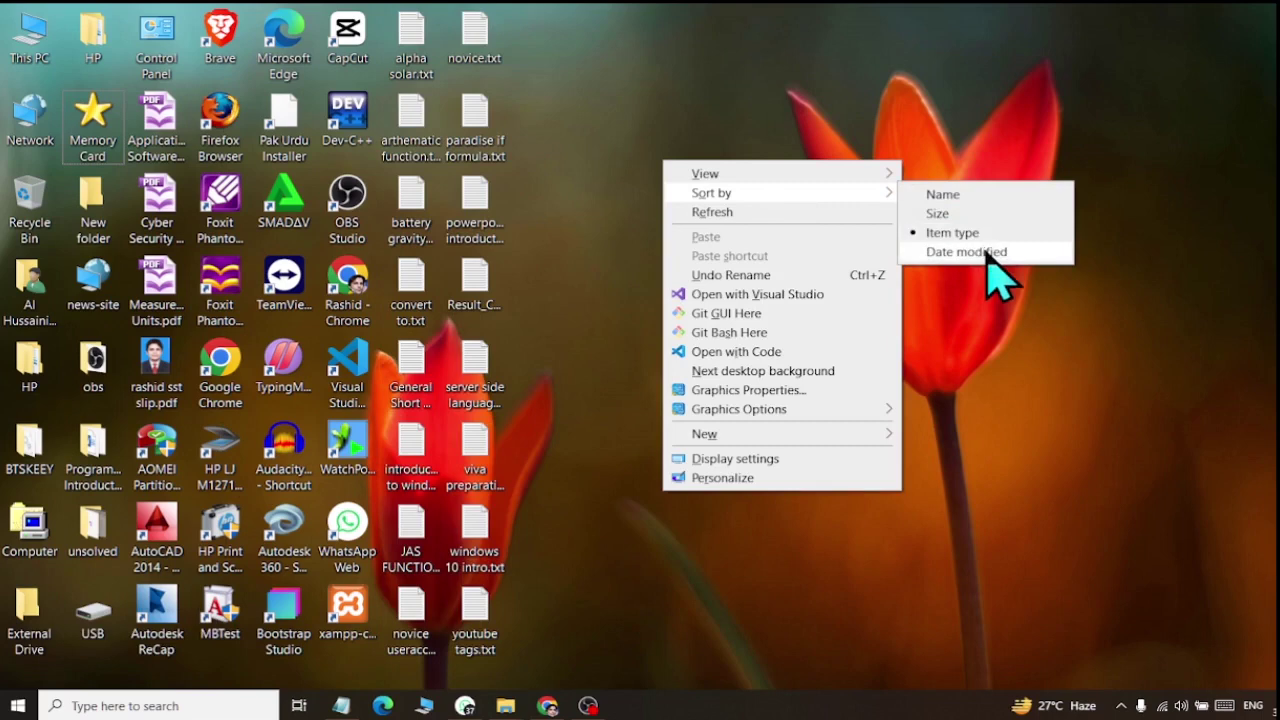
click(993, 253)
Sort the desktop icons by item type again and refresh the desktop.
right_click(972, 258)
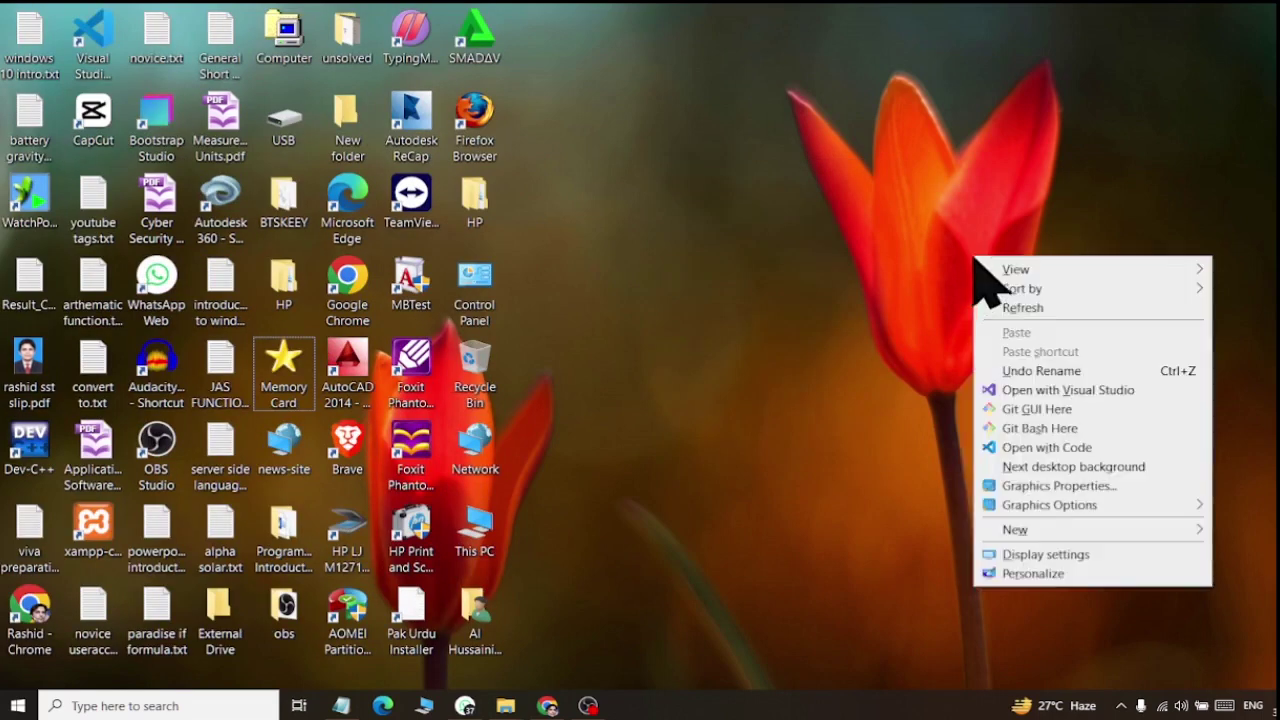
mouse_move(1003, 288)
click(910, 330)
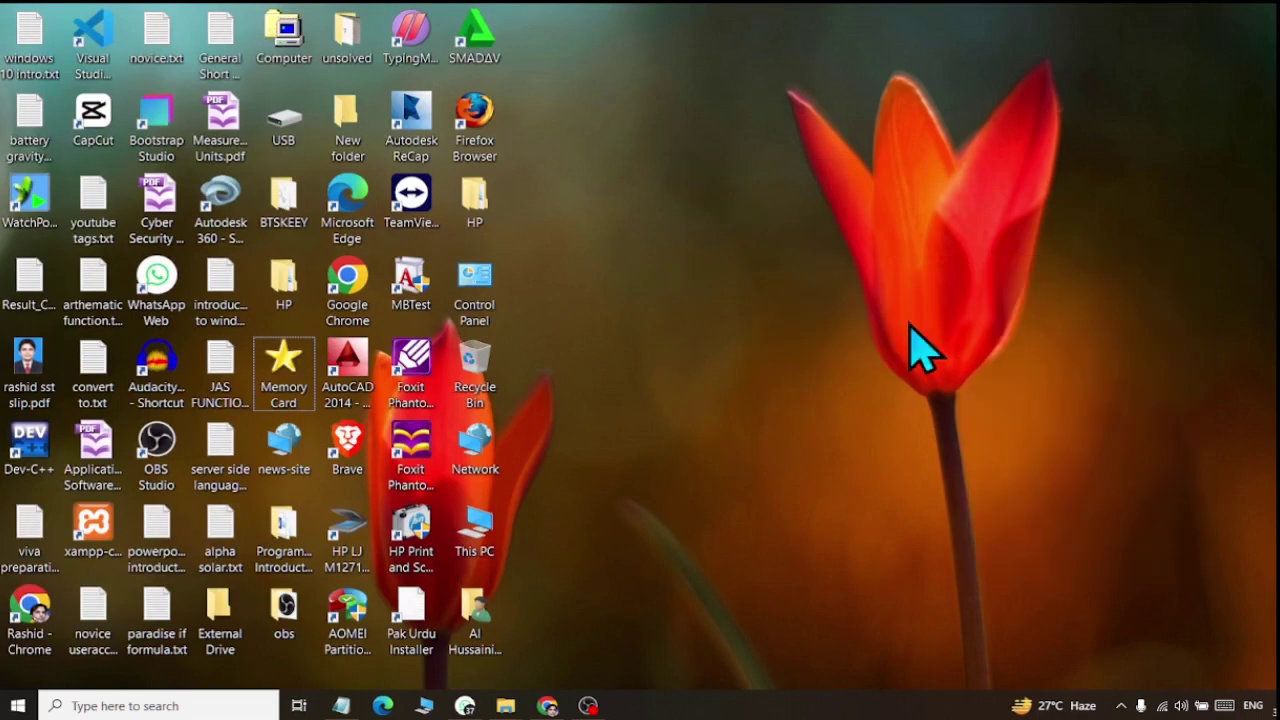
right_click(849, 289)
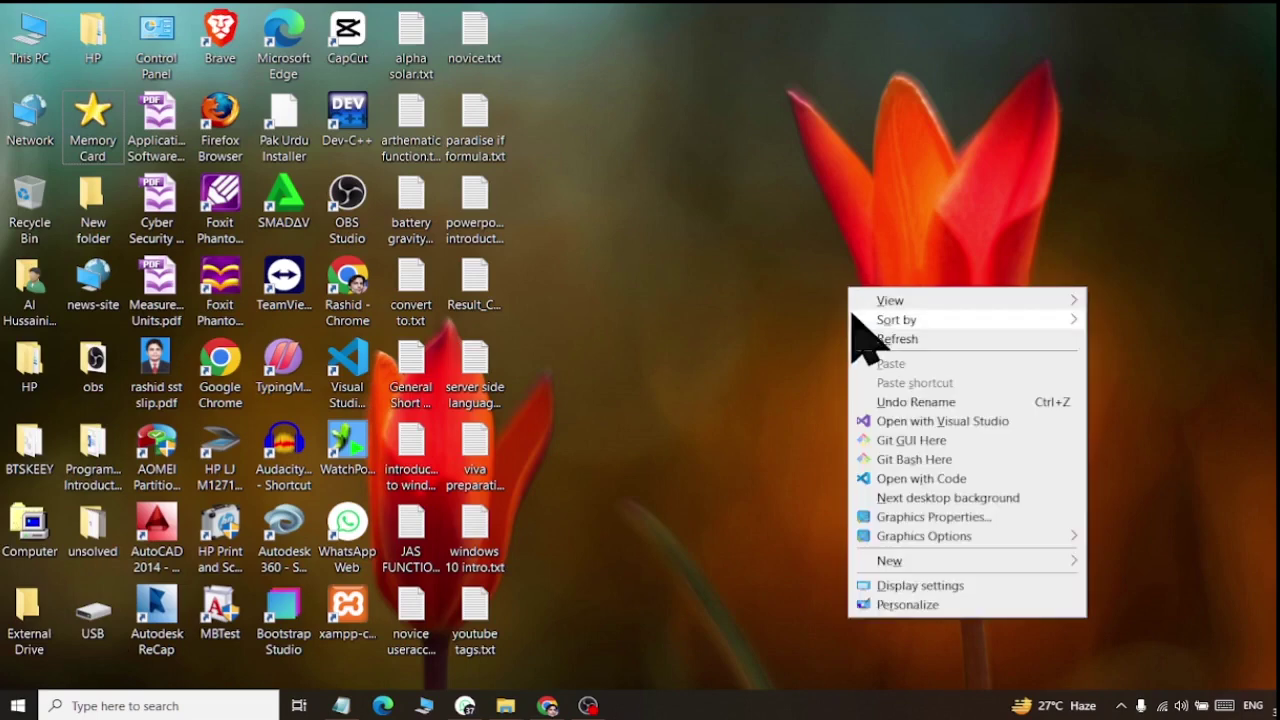
click(866, 340)
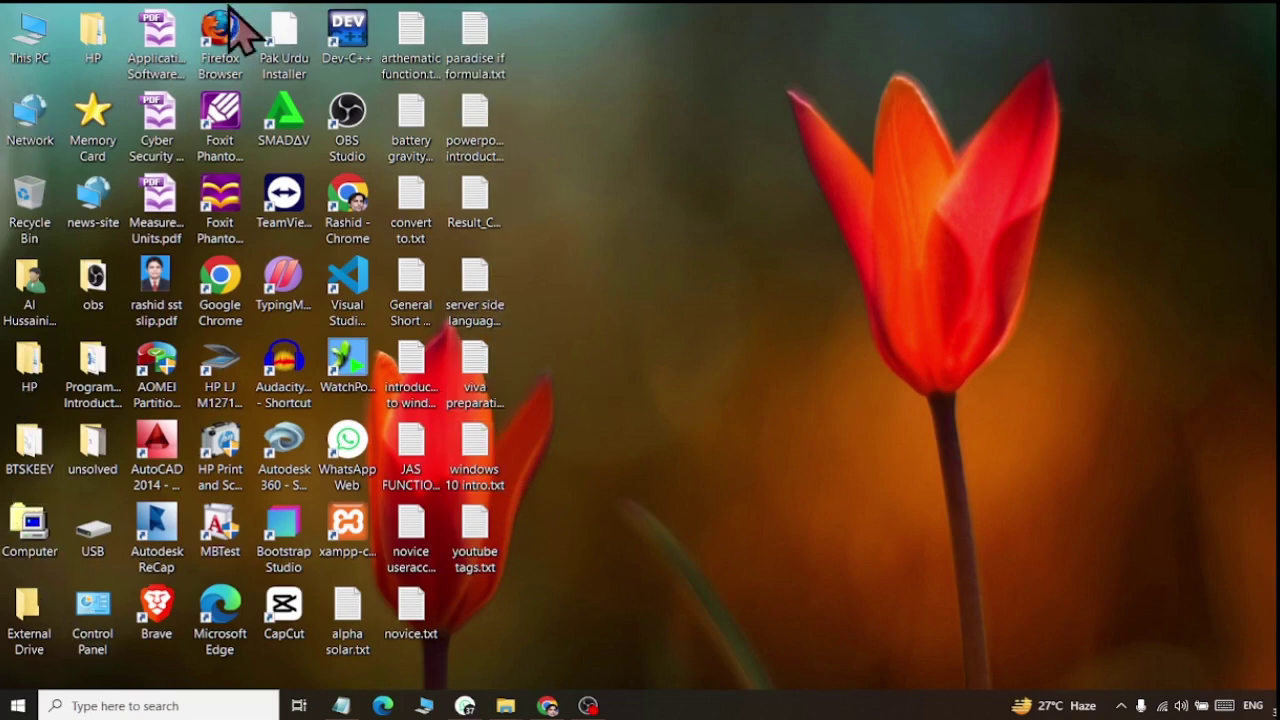
right_click(643, 246)
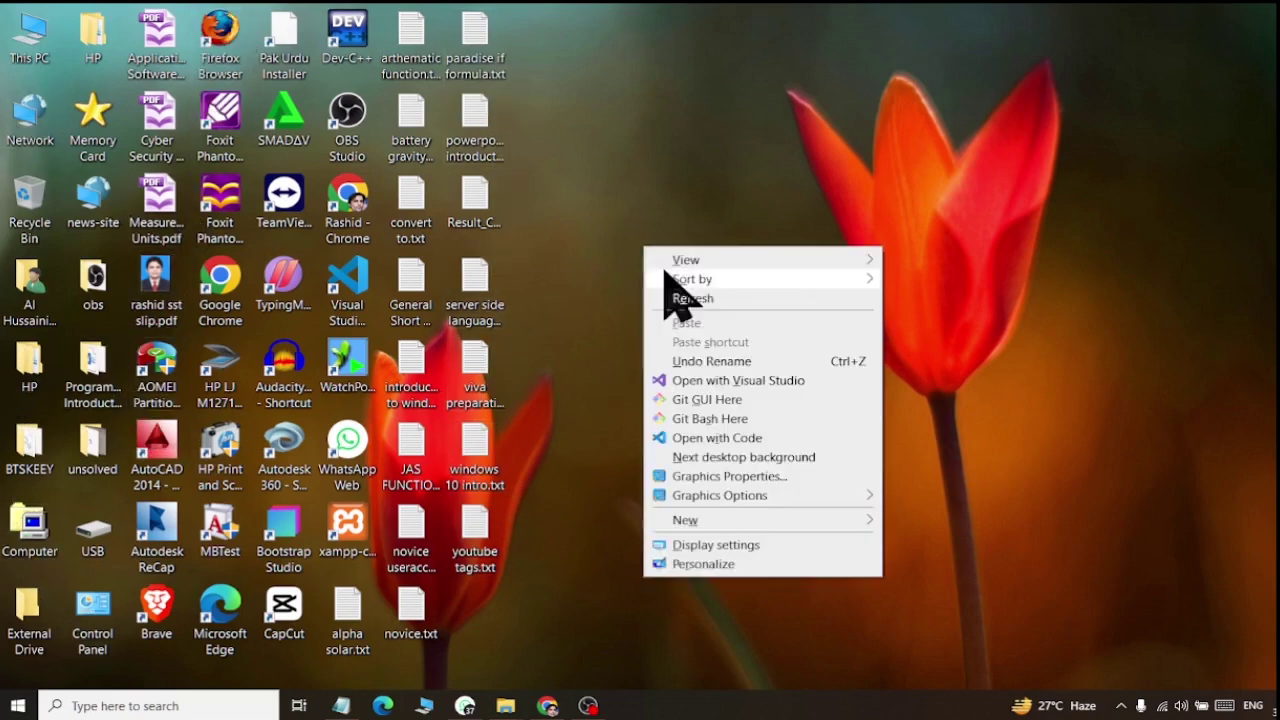
click(715, 303)
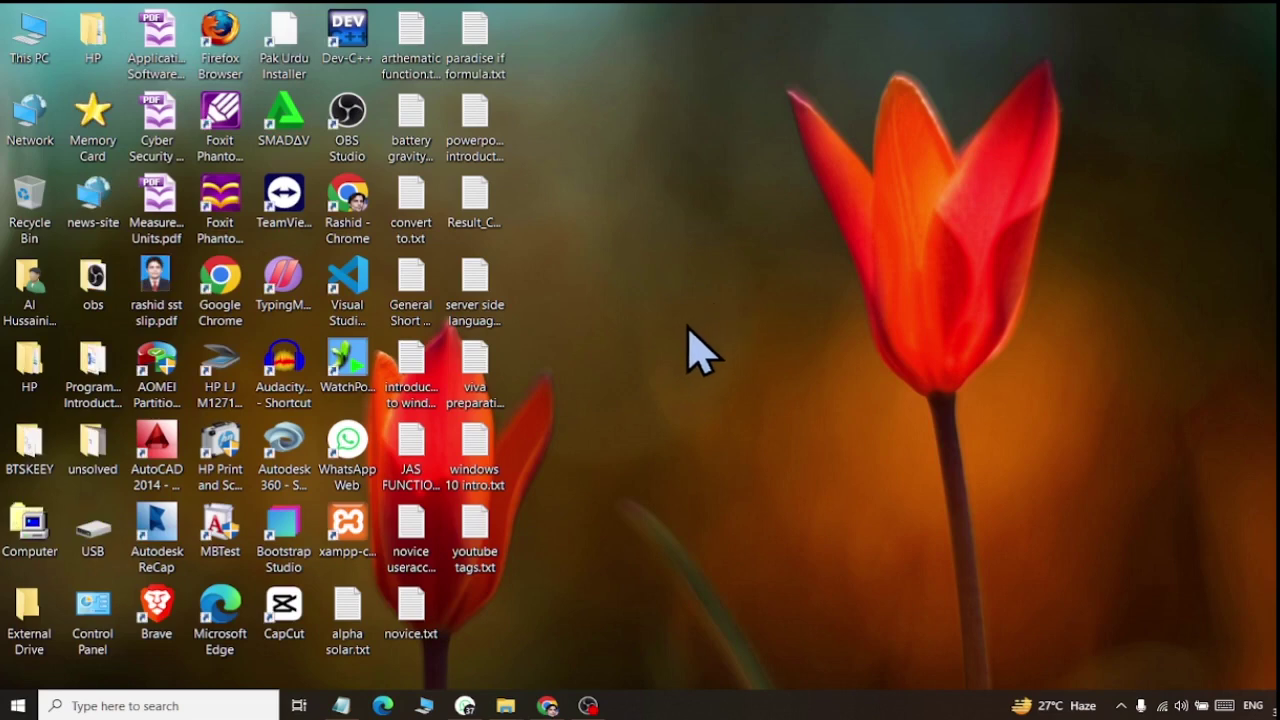
click(474, 565)
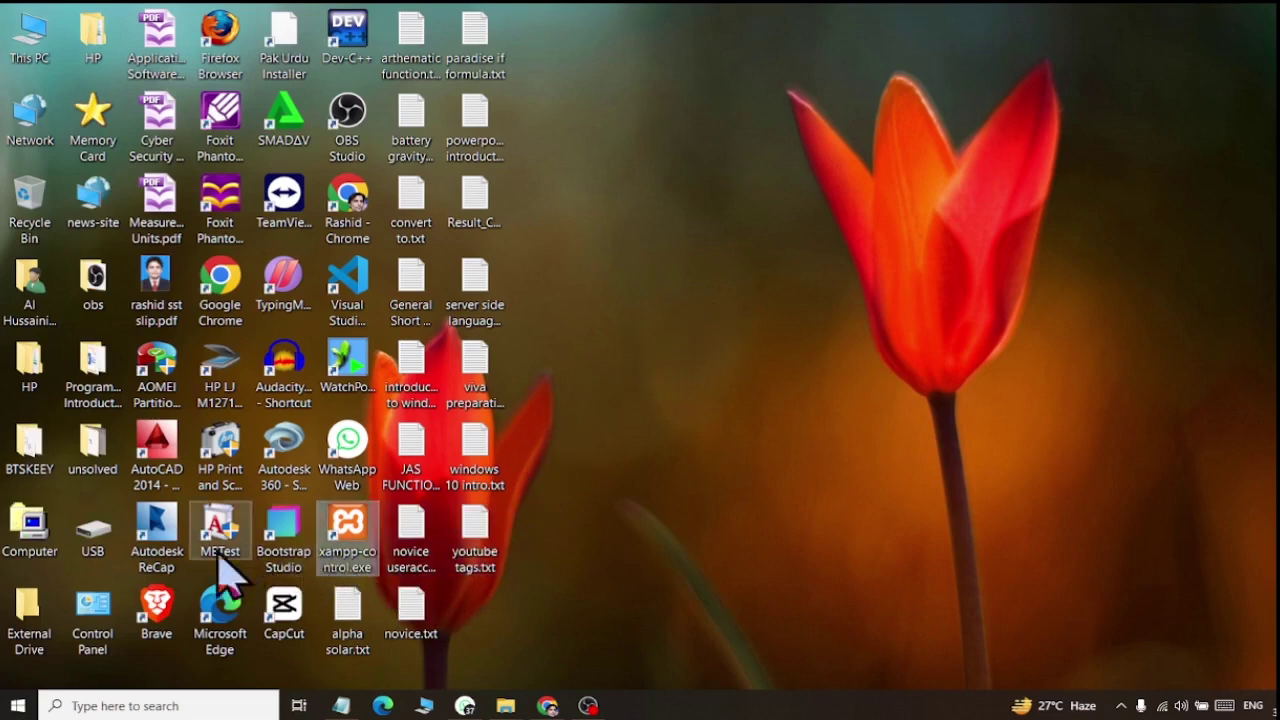
Open the HP folder located just above the BTSKEEY folder on the desktop and close its window.
click(36, 538)
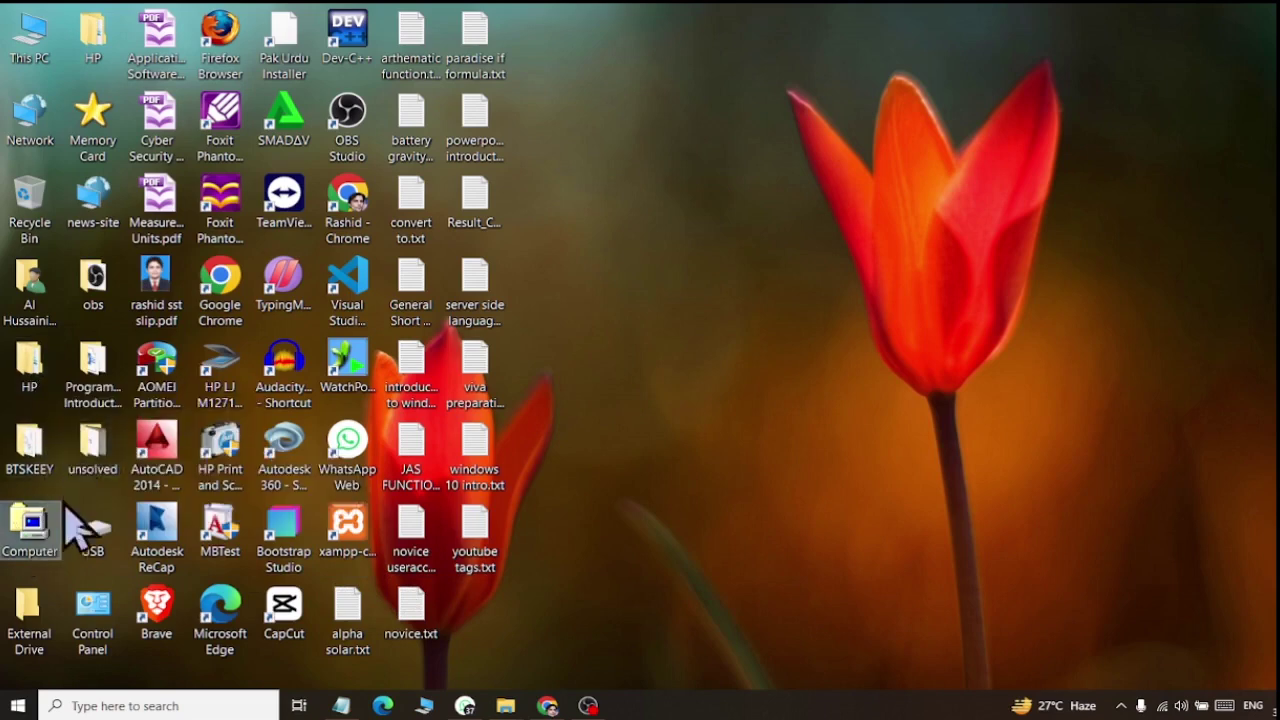
click(33, 385)
double_click(29, 372)
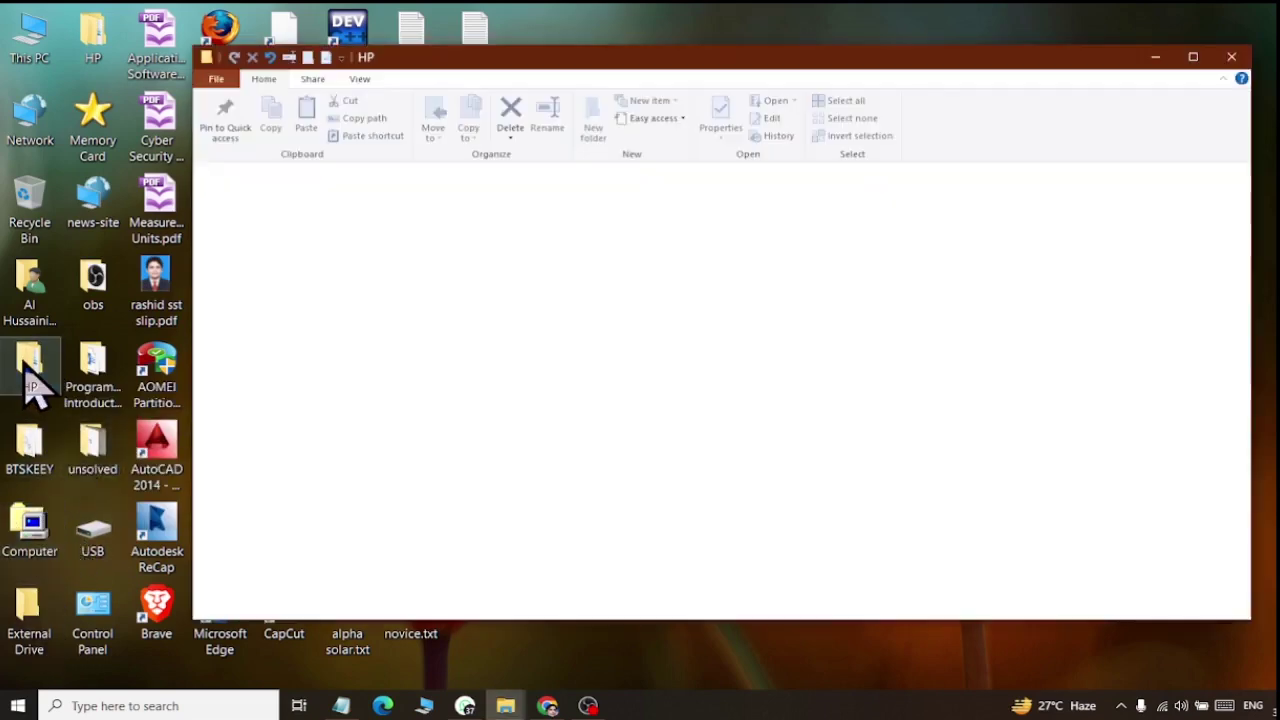
click(1232, 60)
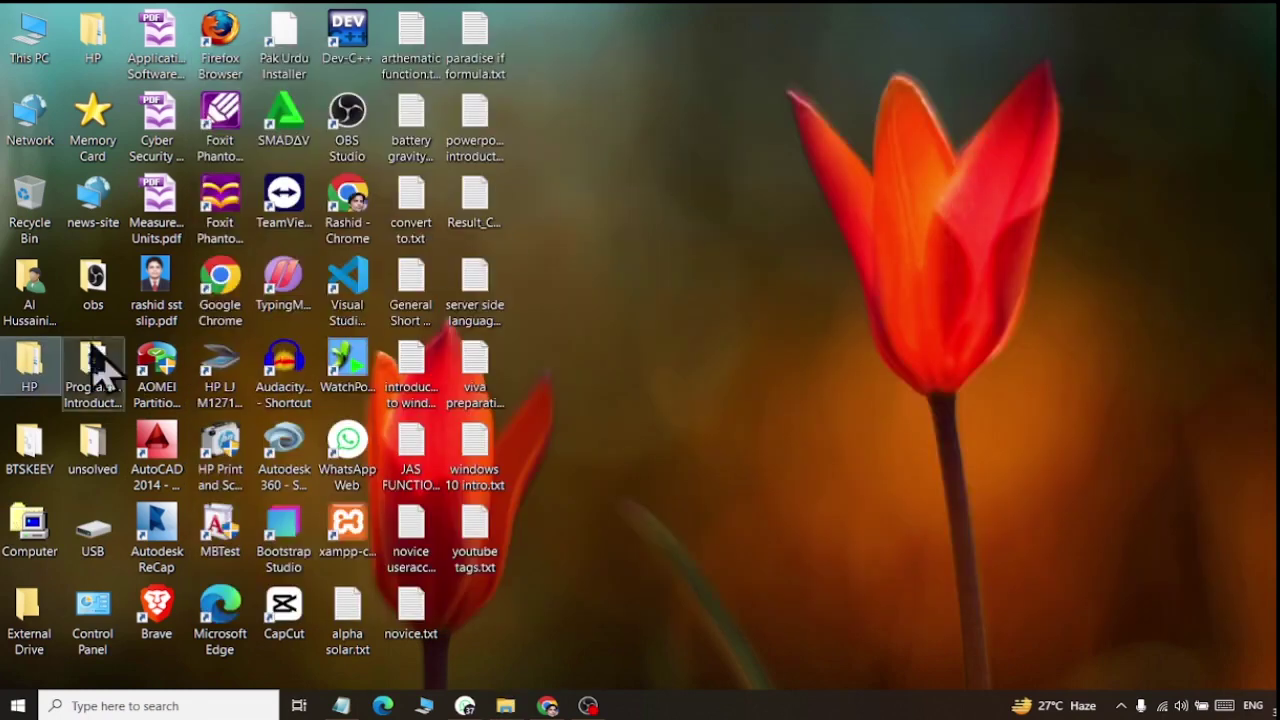
Rename the HP folder above BTSKEEY as "HP printer Drivers", granting administrator permission for the change.
right_click(29, 372)
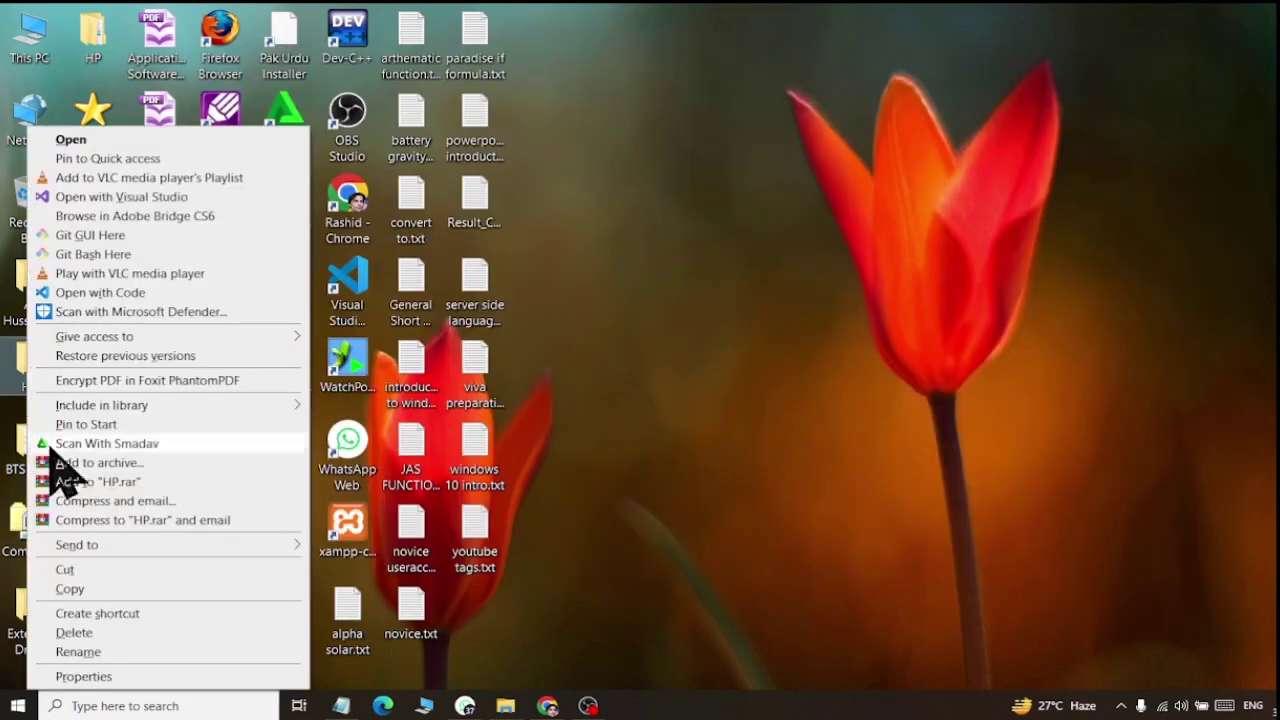
click(78, 652)
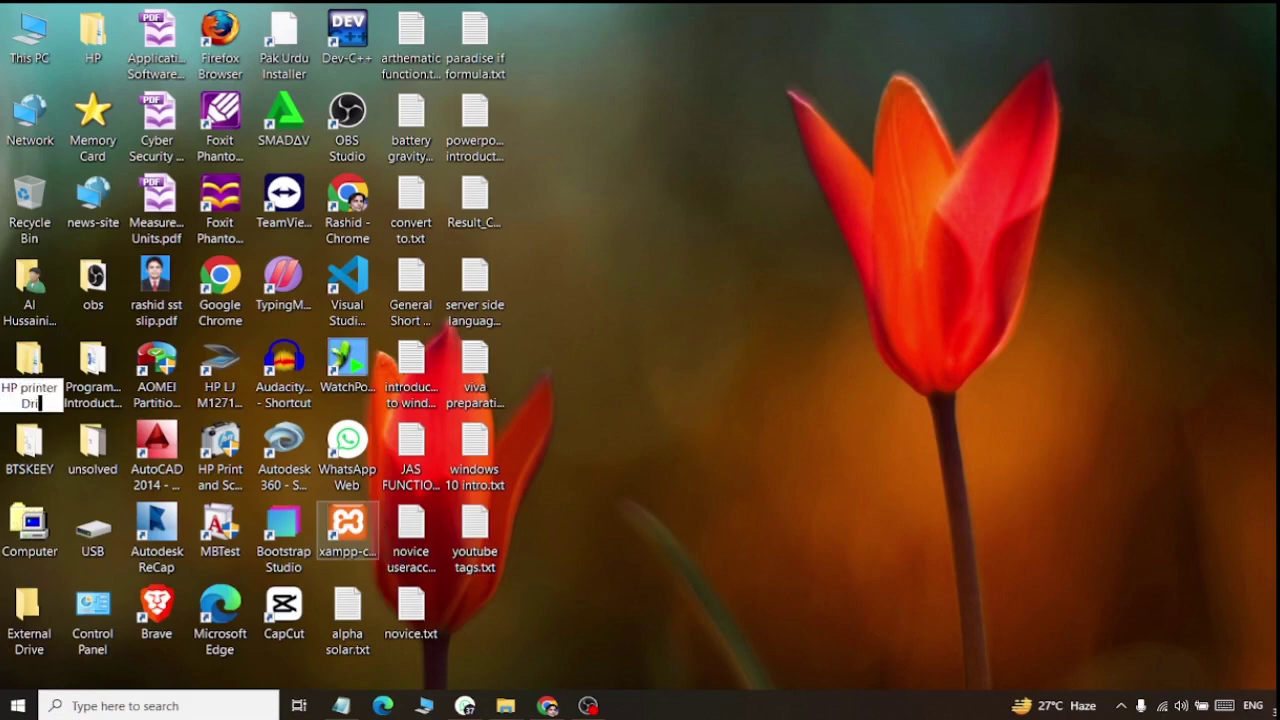
text(HP printer Drivers)
key(Return)
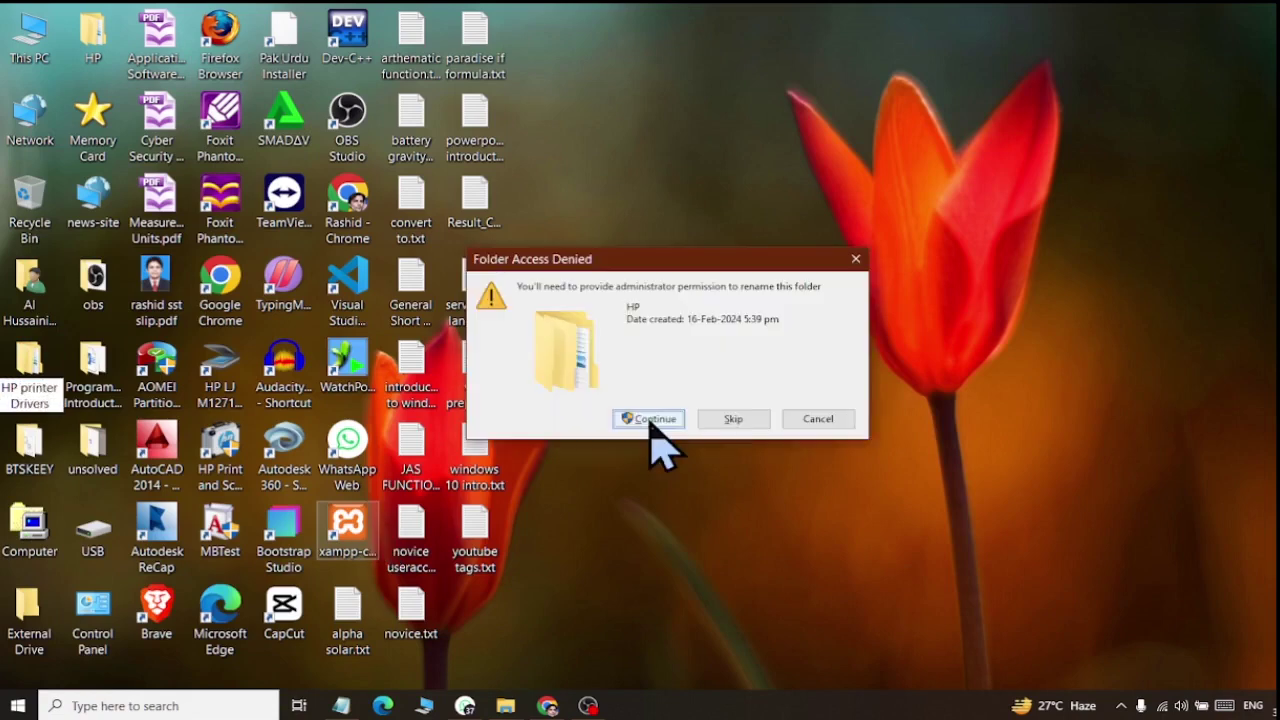
click(650, 420)
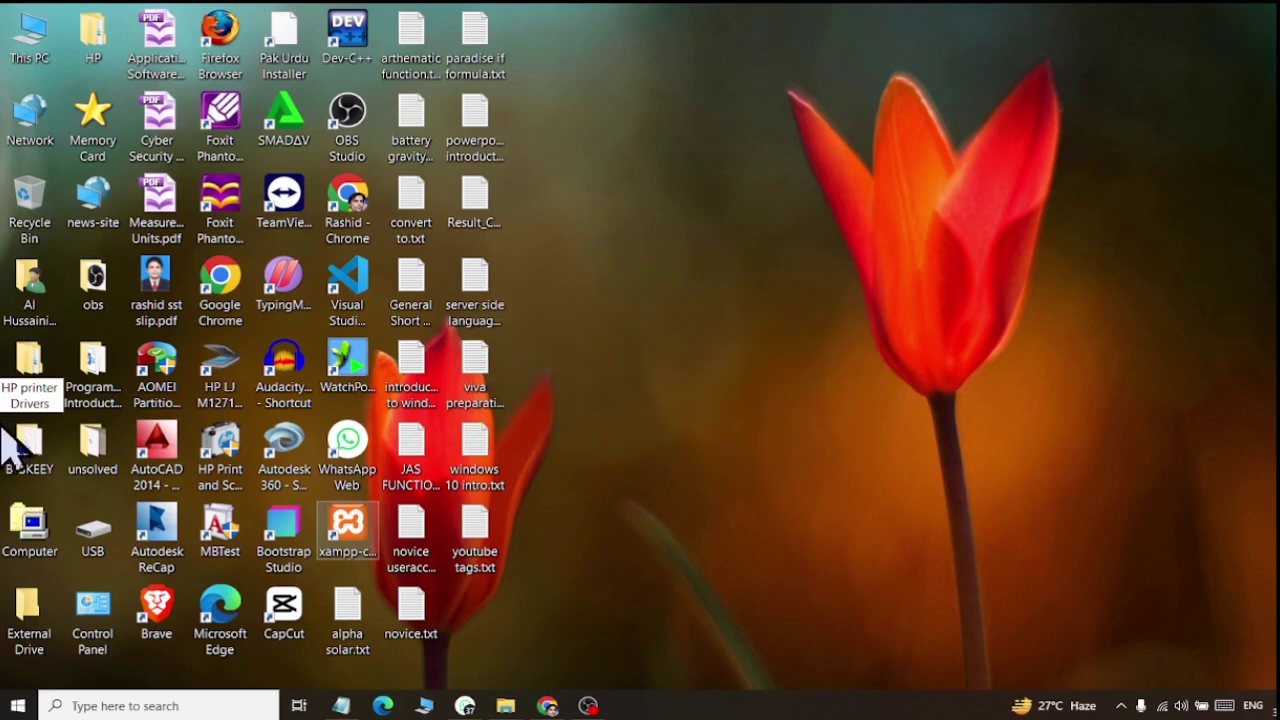
right_click(580, 328)
click(880, 460)
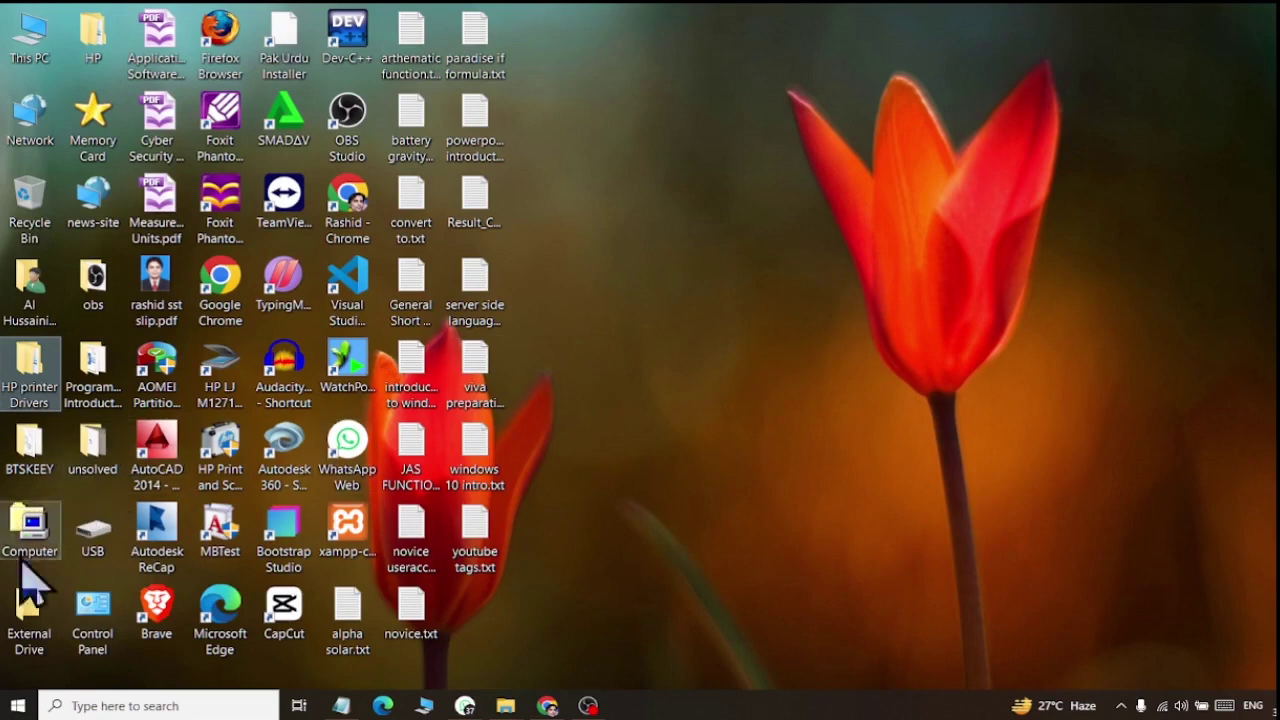
Delete the External Drive folder from the desktop.
click(33, 660)
right_click(31, 655)
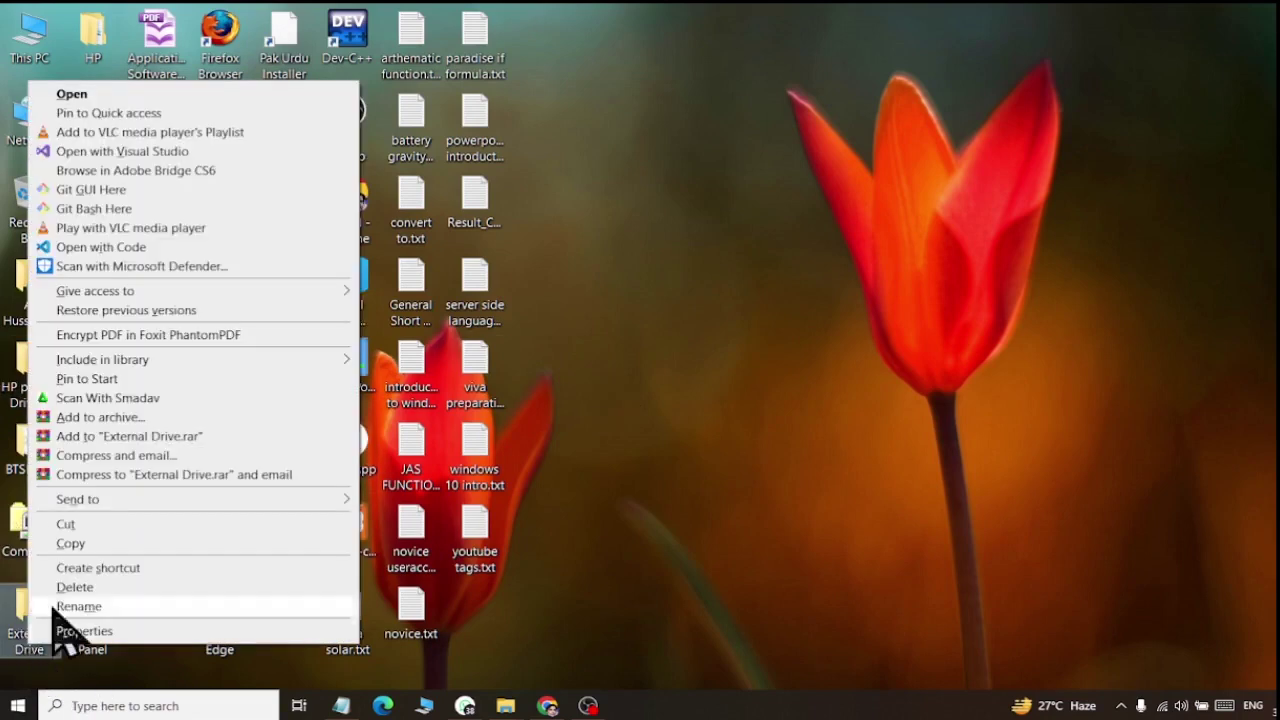
click(89, 588)
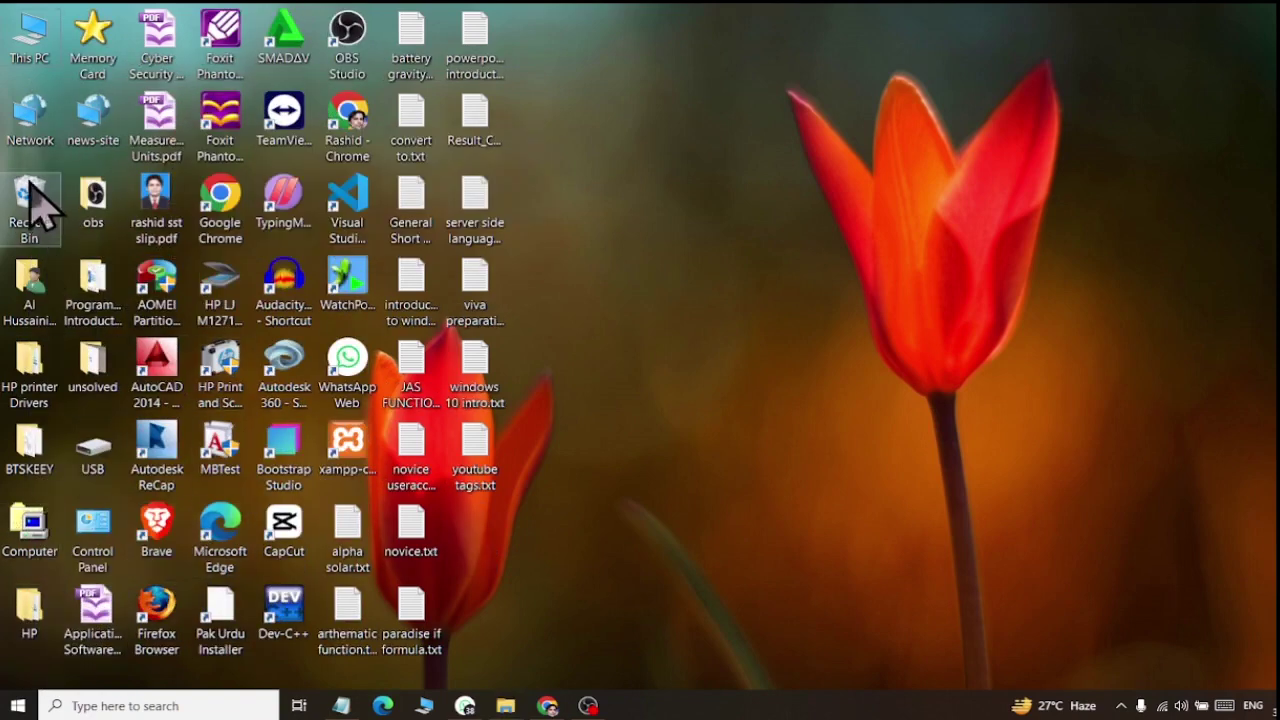
Restore the External Drive folder from the Recycle Bin, close the bin and refresh the desktop.
double_click(38, 222)
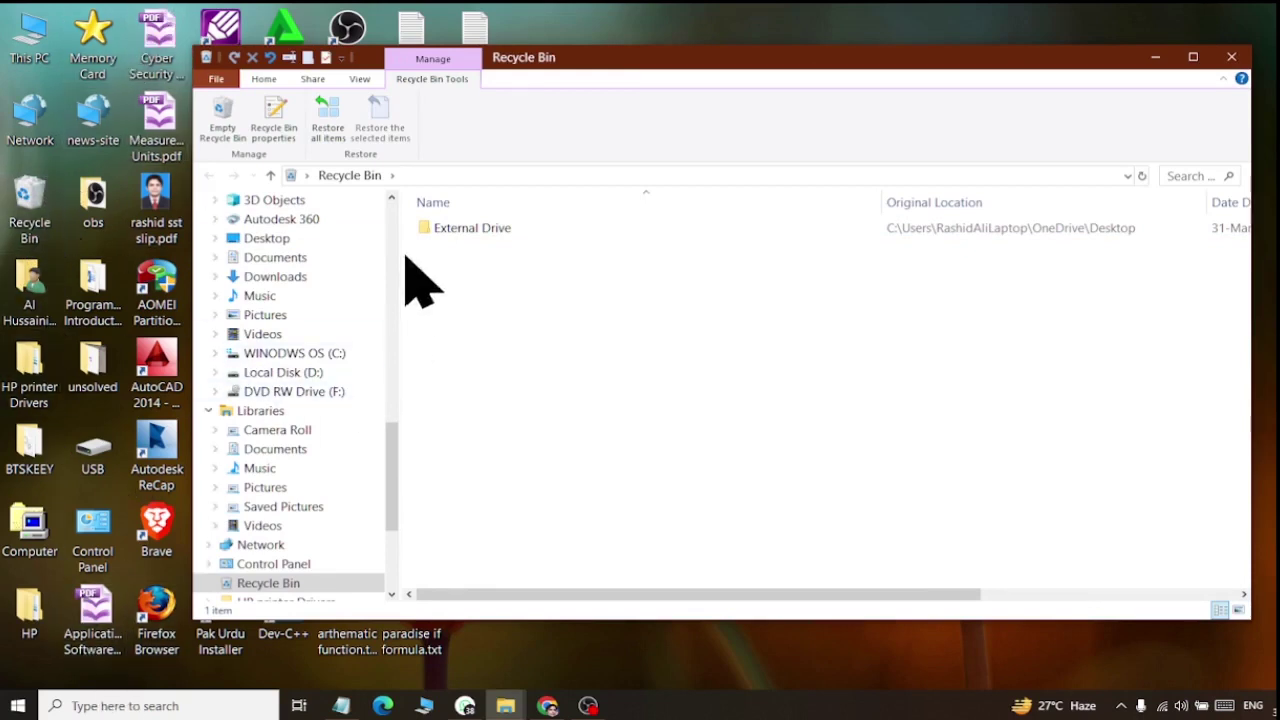
right_click(452, 236)
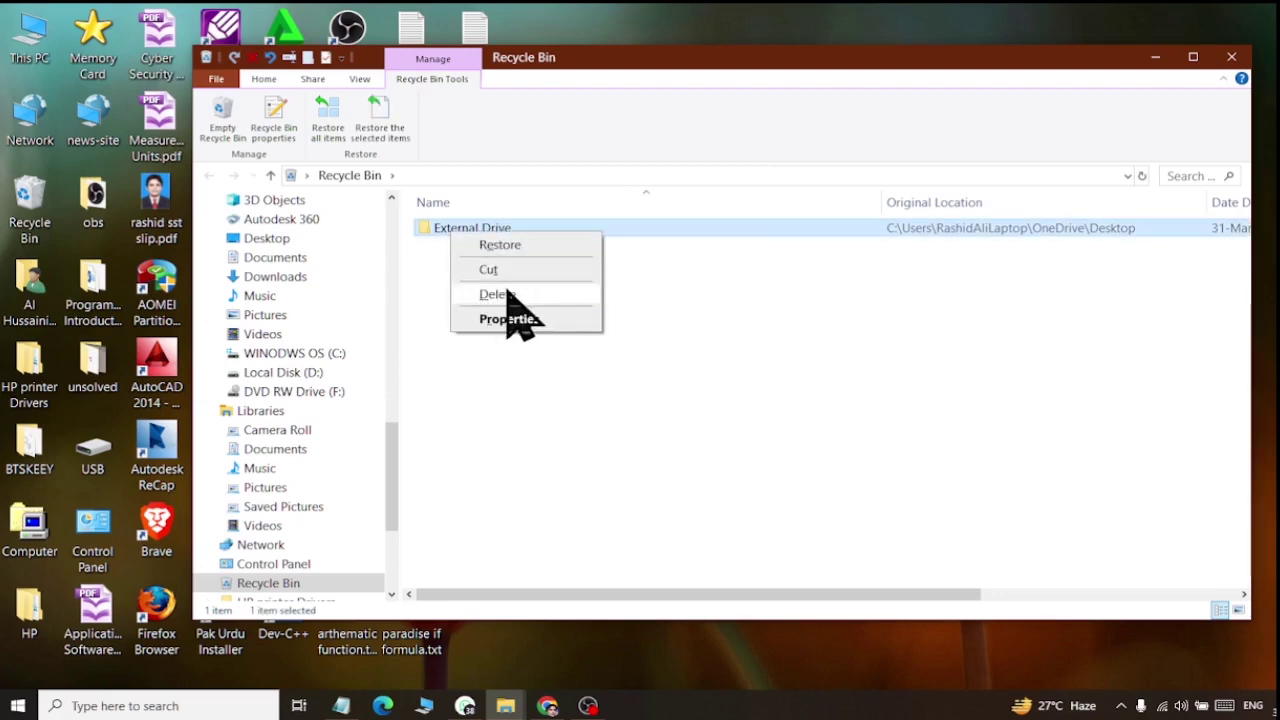
click(576, 248)
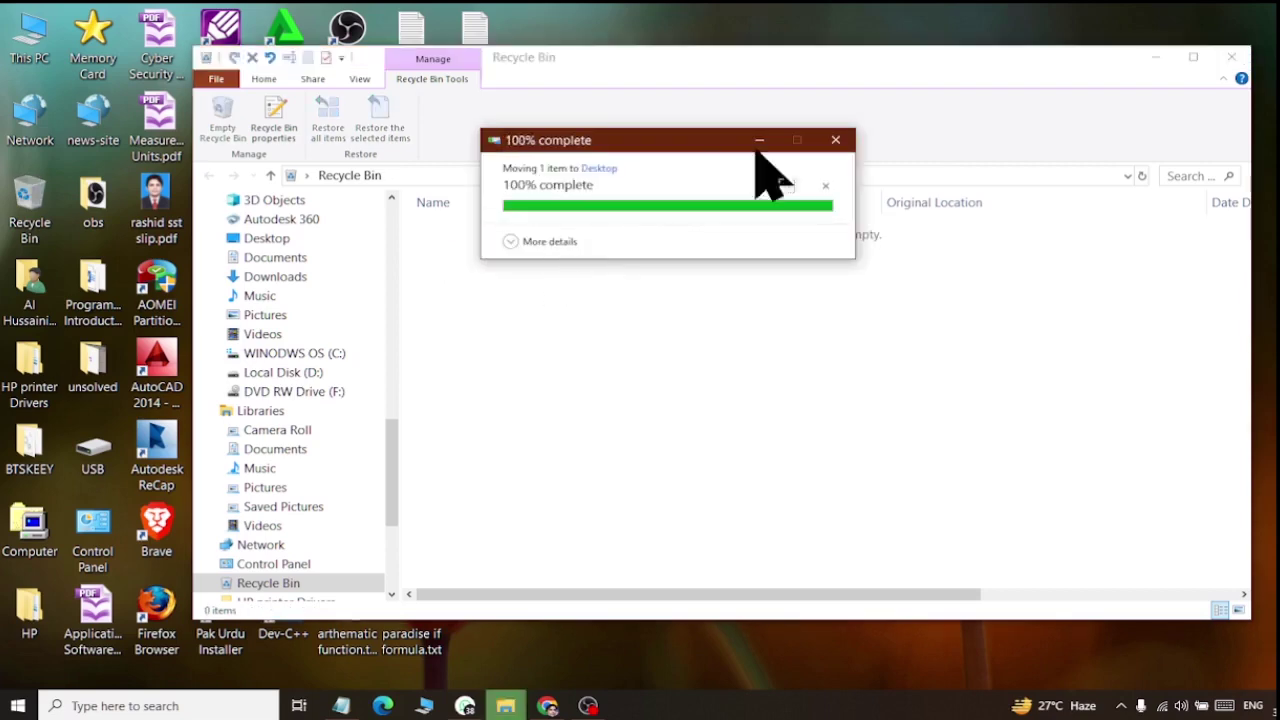
click(1238, 60)
right_click(772, 114)
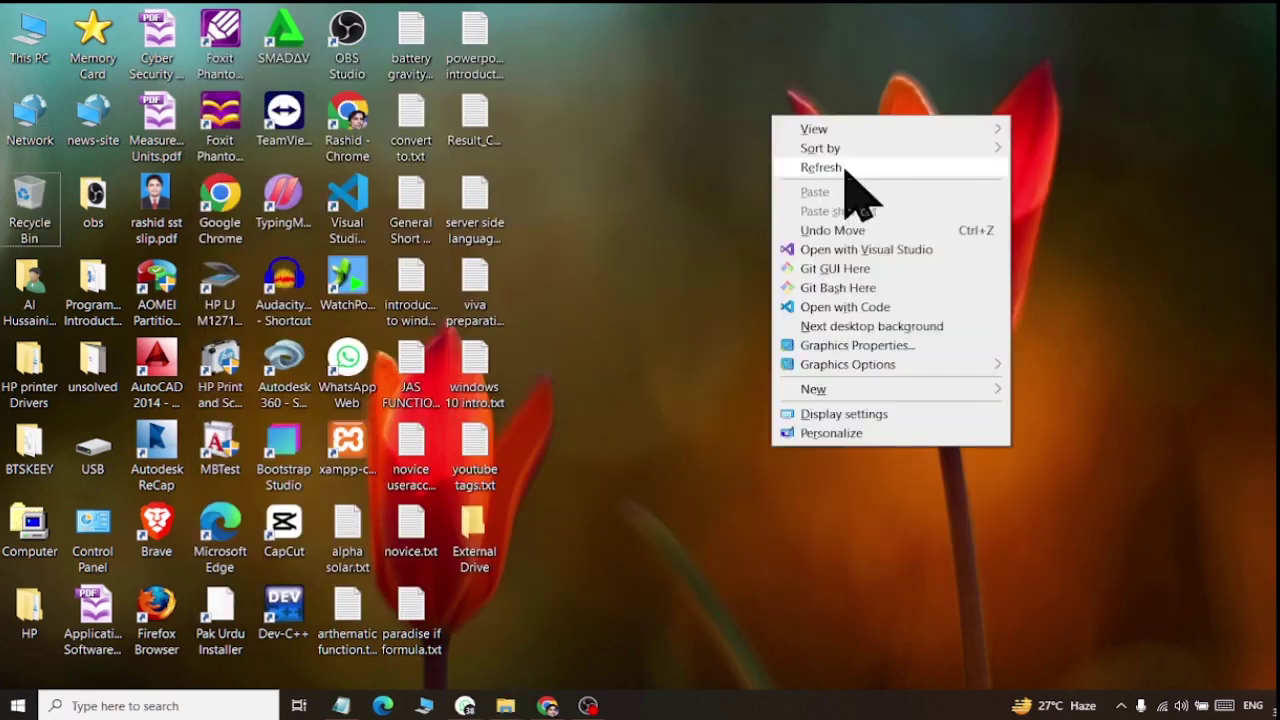
click(845, 168)
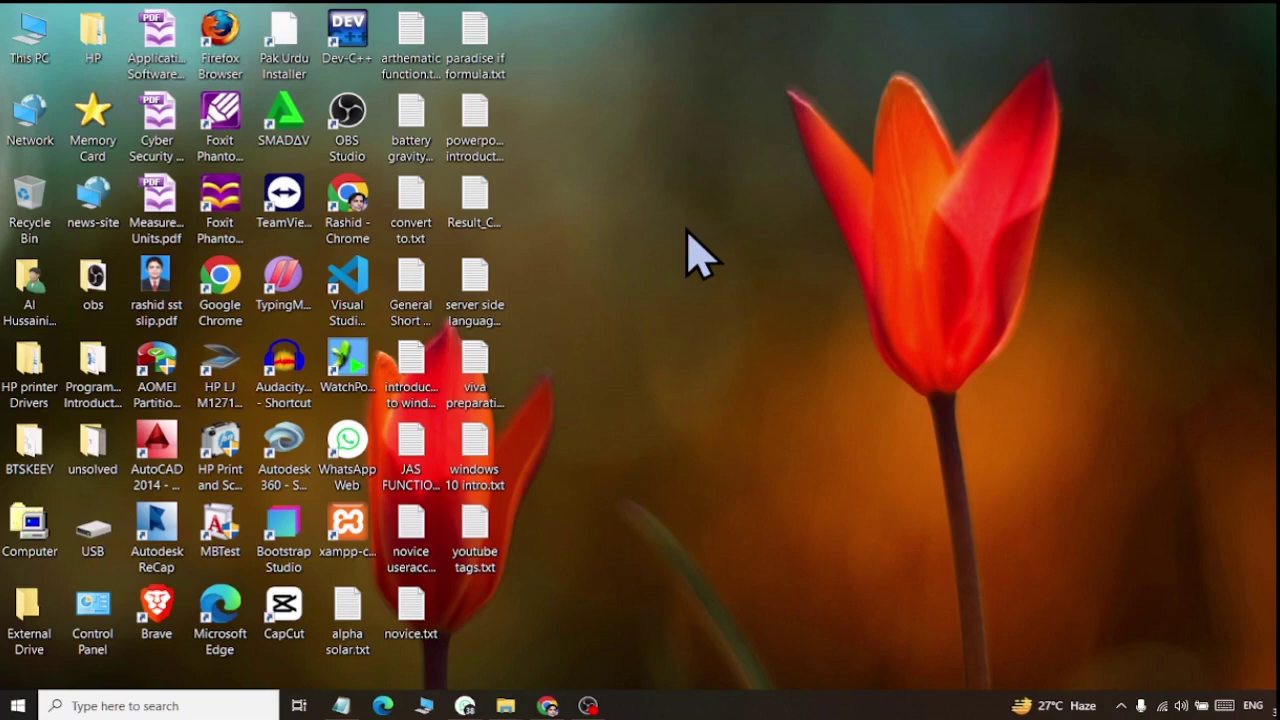
Copy youtube tags.txt from the desktop and paste it into the Computer folder.
click(40, 648)
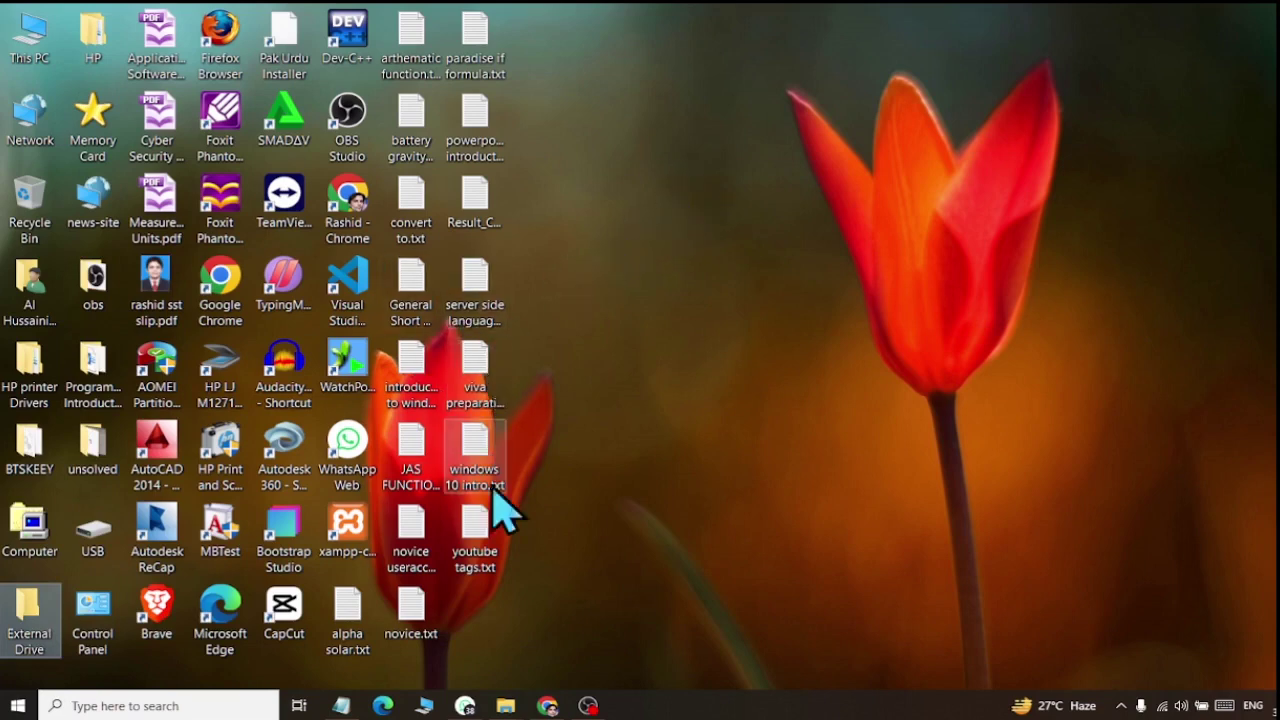
drag(487, 557, 471, 523)
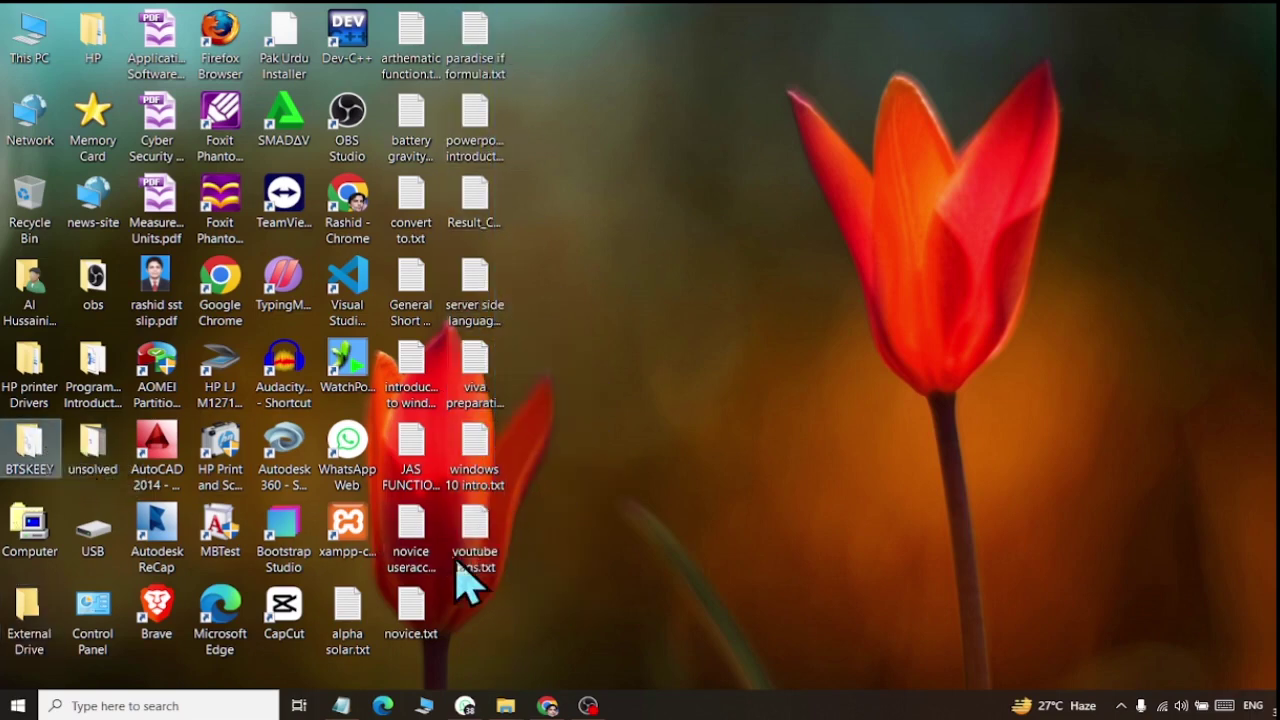
double_click(482, 560)
right_click(484, 563)
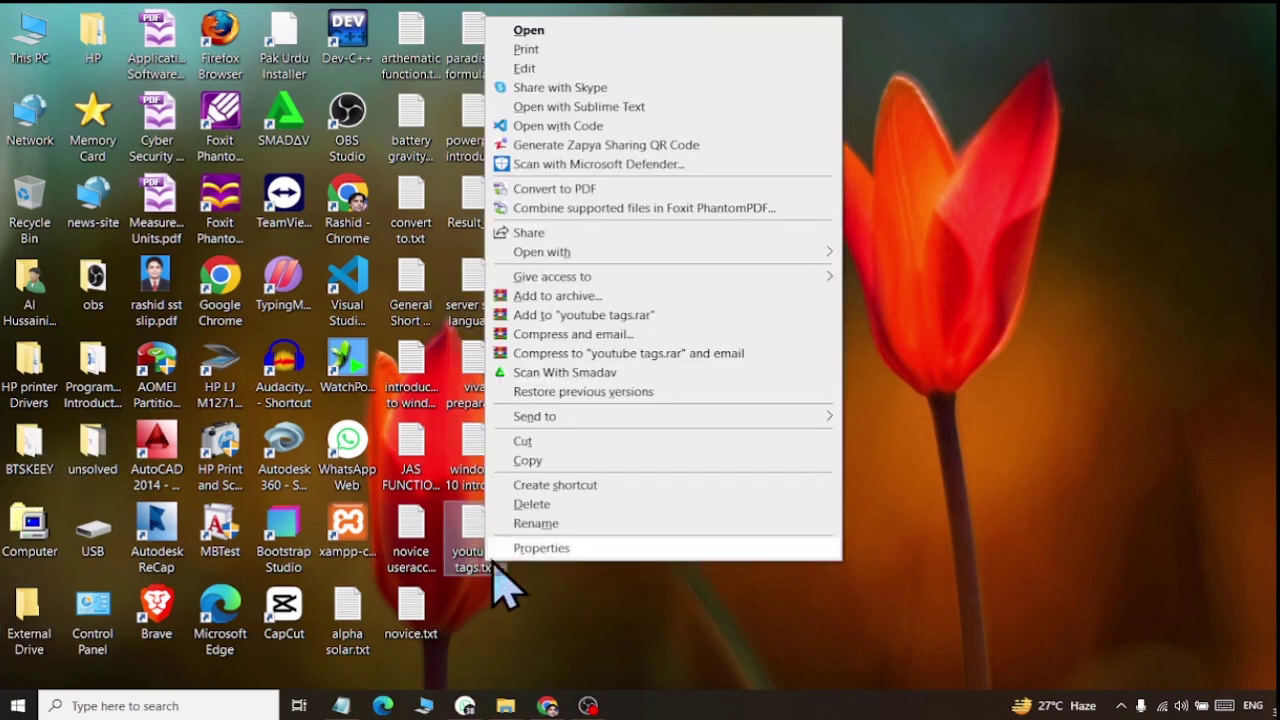
click(536, 460)
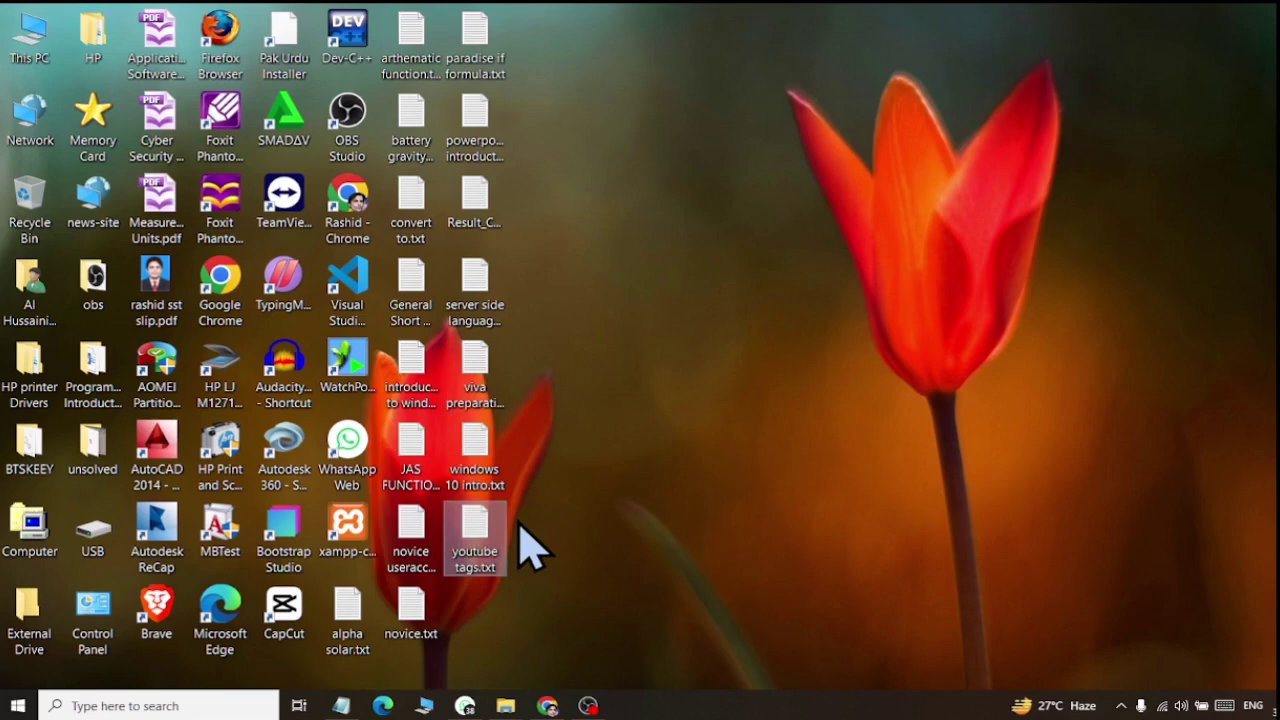
click(500, 588)
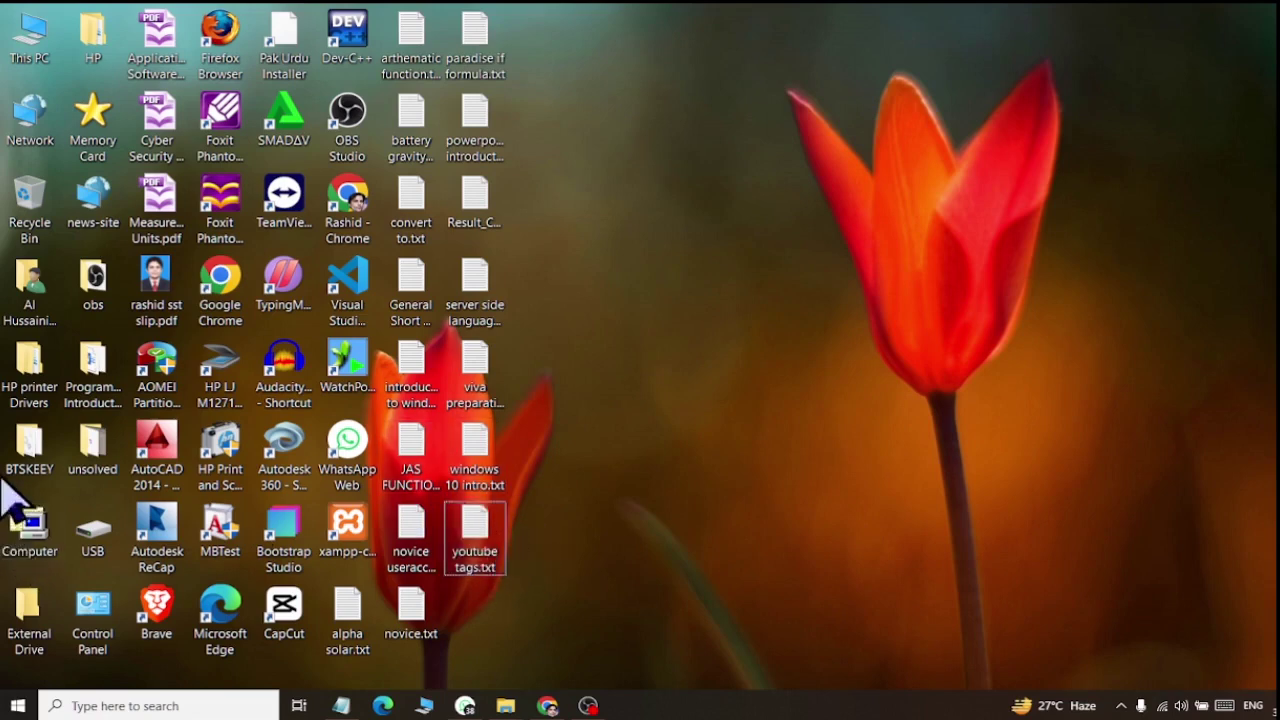
double_click(30, 540)
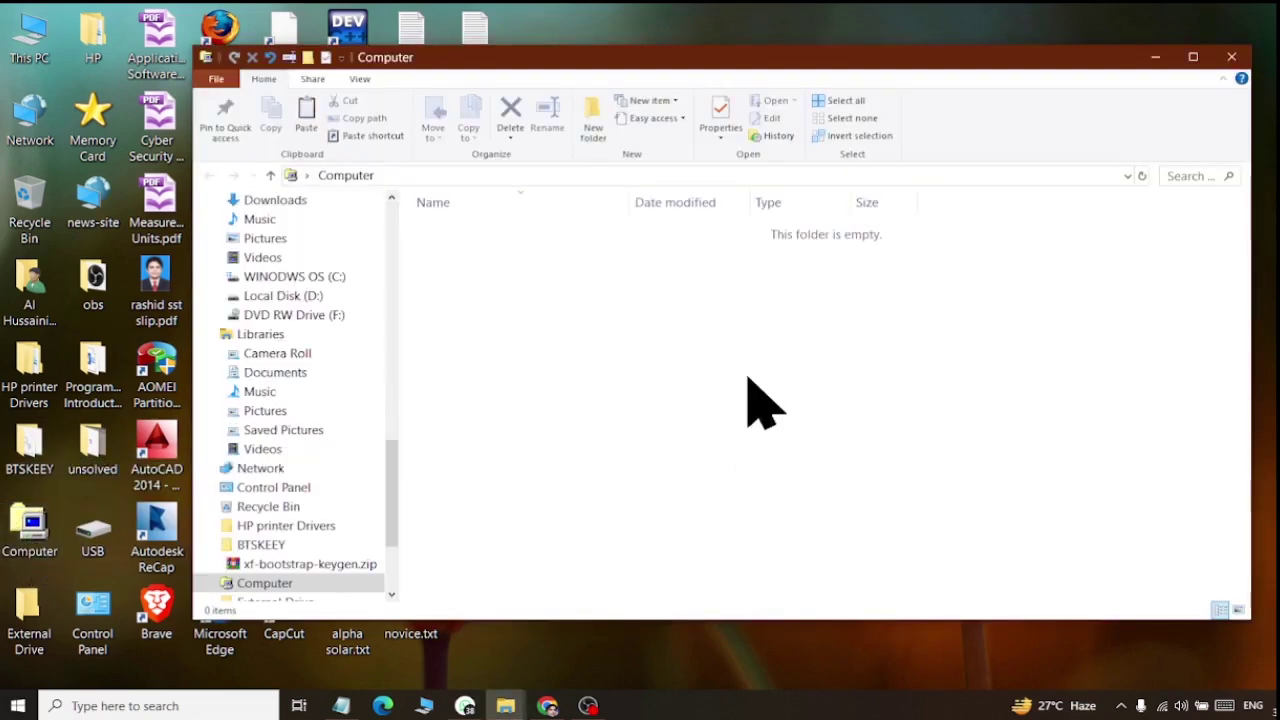
right_click(747, 343)
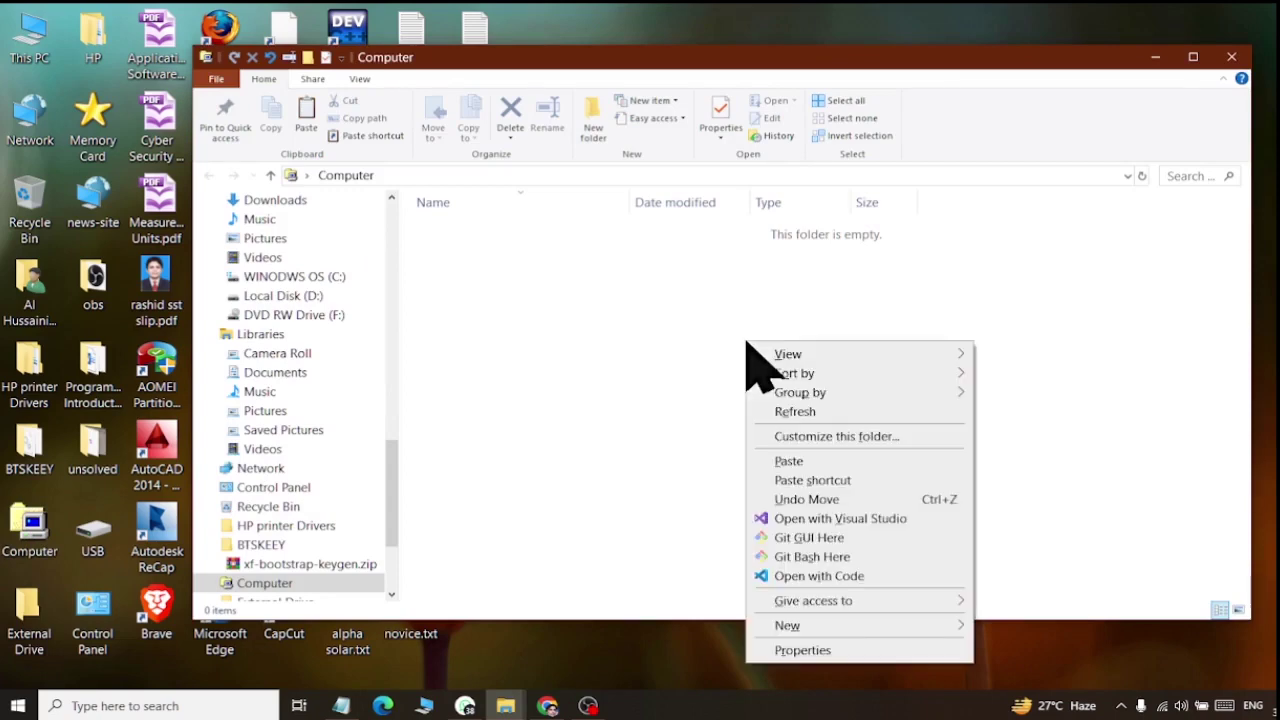
click(760, 459)
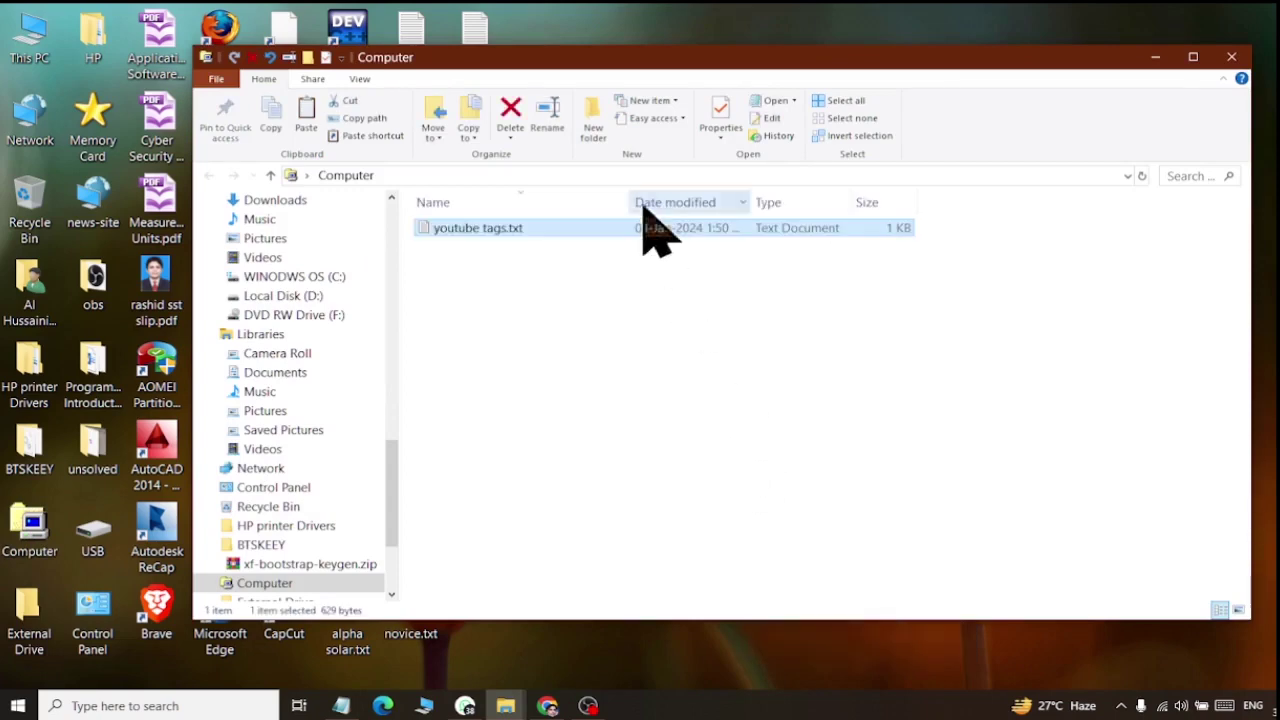
Place the Computer window beside the desktop icons, open both copies of youtube tags.txt to compare them, and close all the windows.
drag(535, 58, 979, 103)
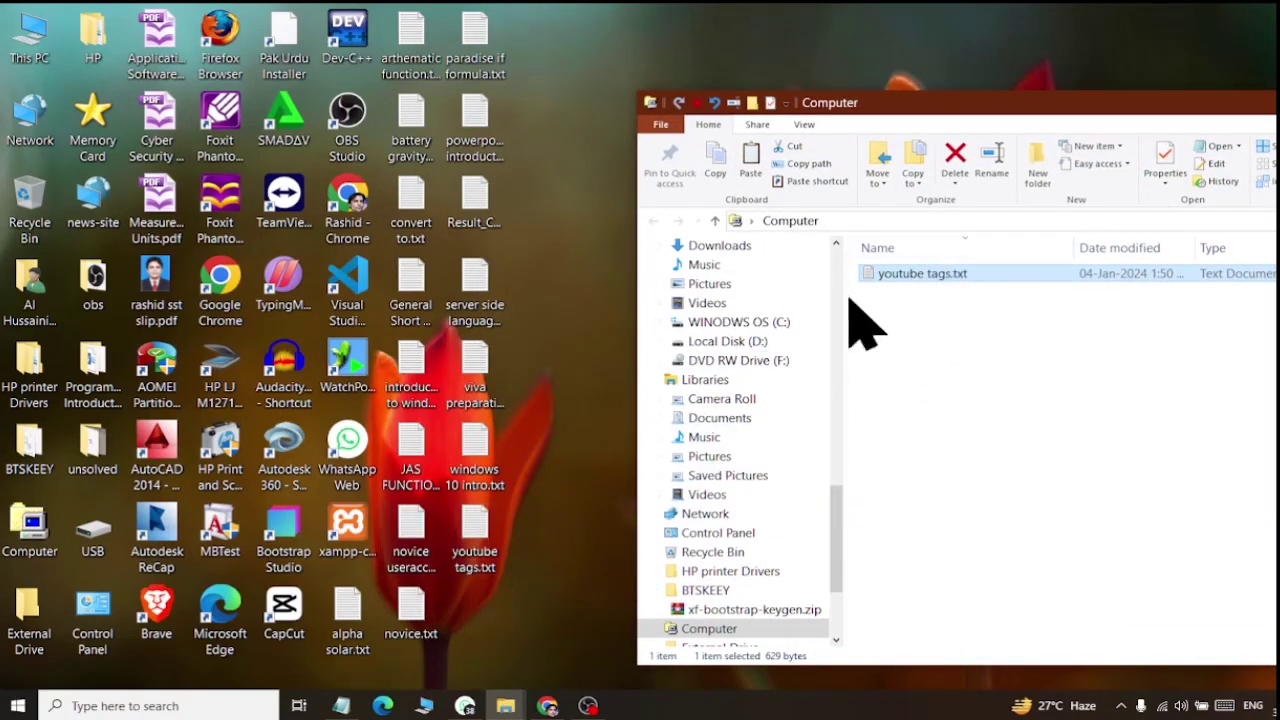
double_click(922, 275)
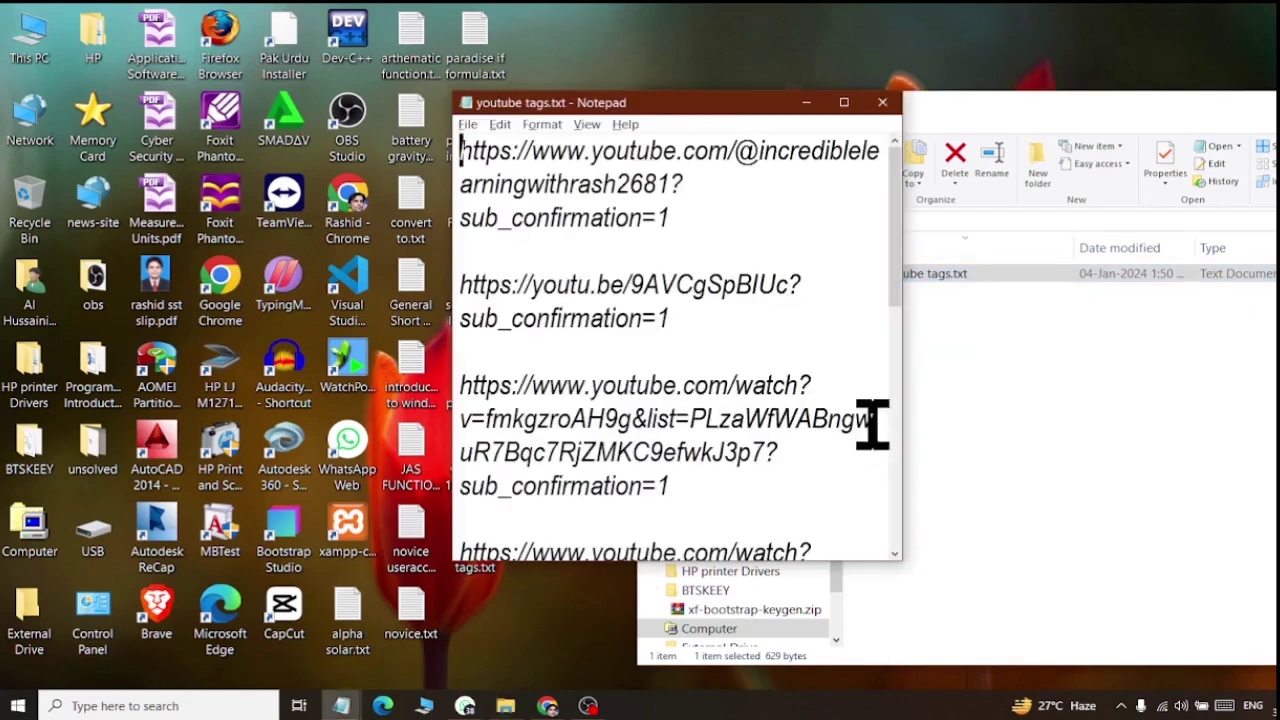
click(882, 103)
double_click(476, 556)
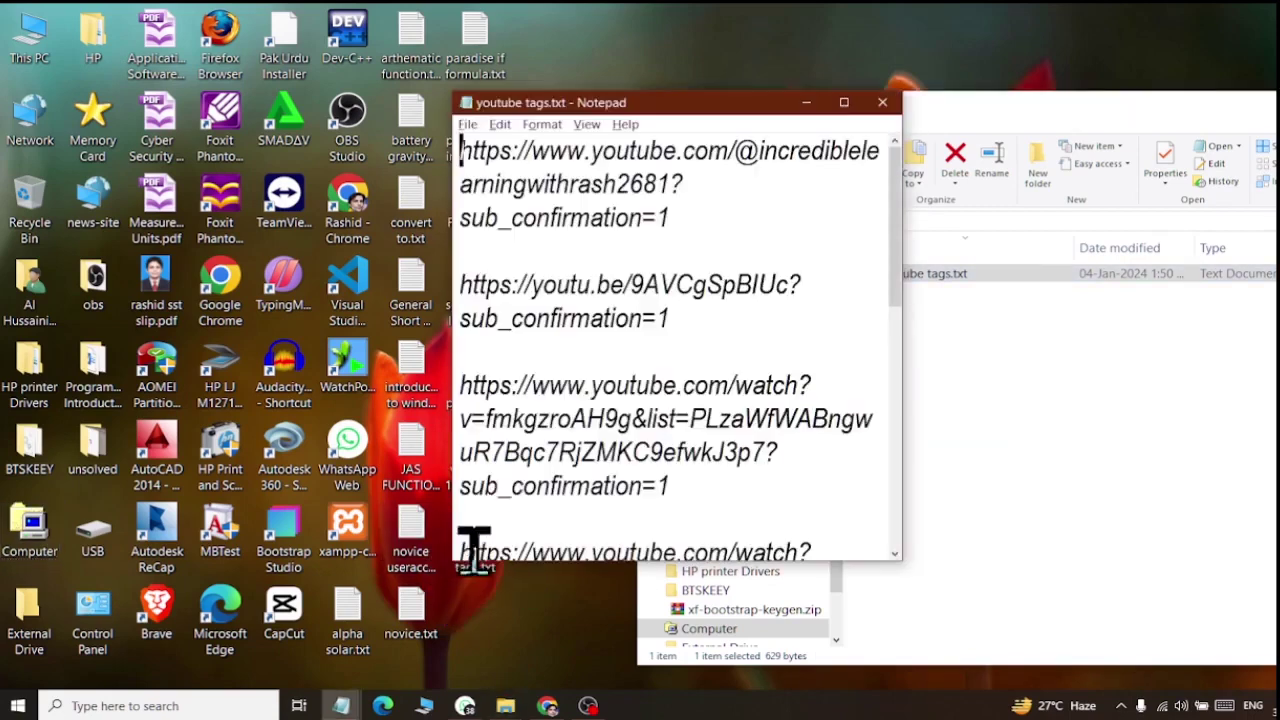
click(882, 103)
right_click(940, 104)
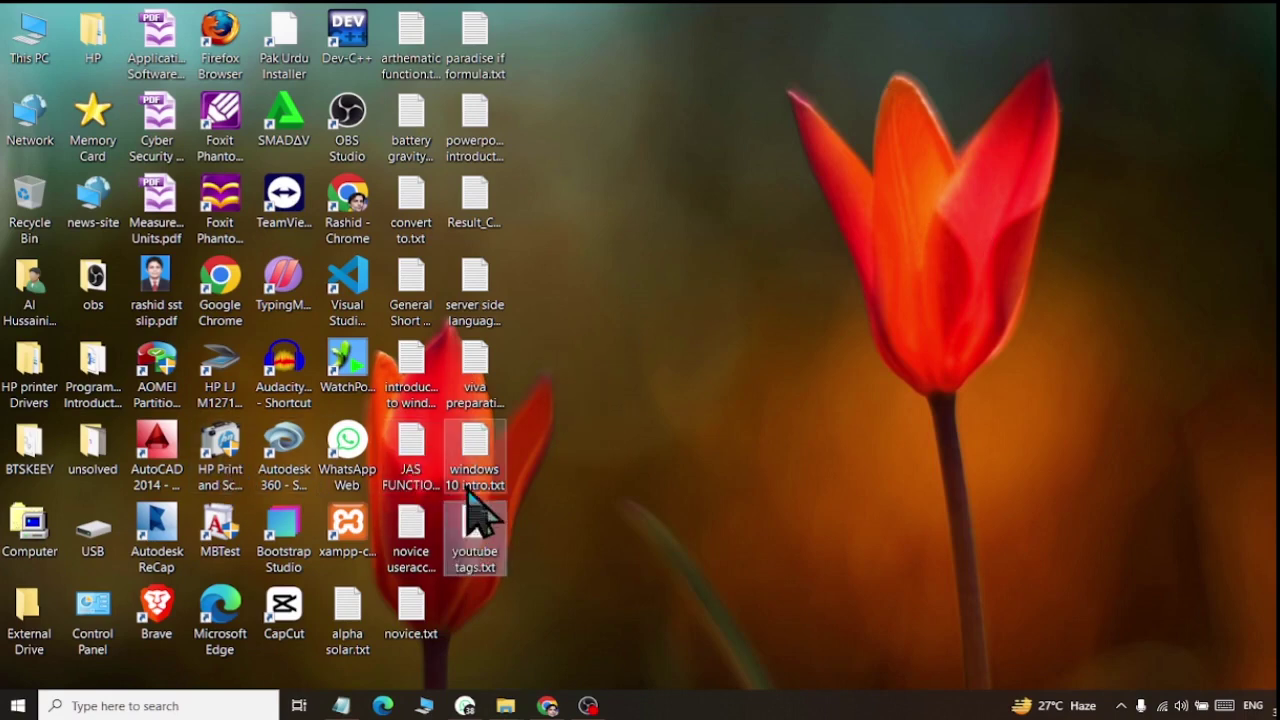
Copy windows 10 intro.txt from the desktop, paste it into the Memory Card folder and close the folder.
right_click(470, 480)
click(515, 590)
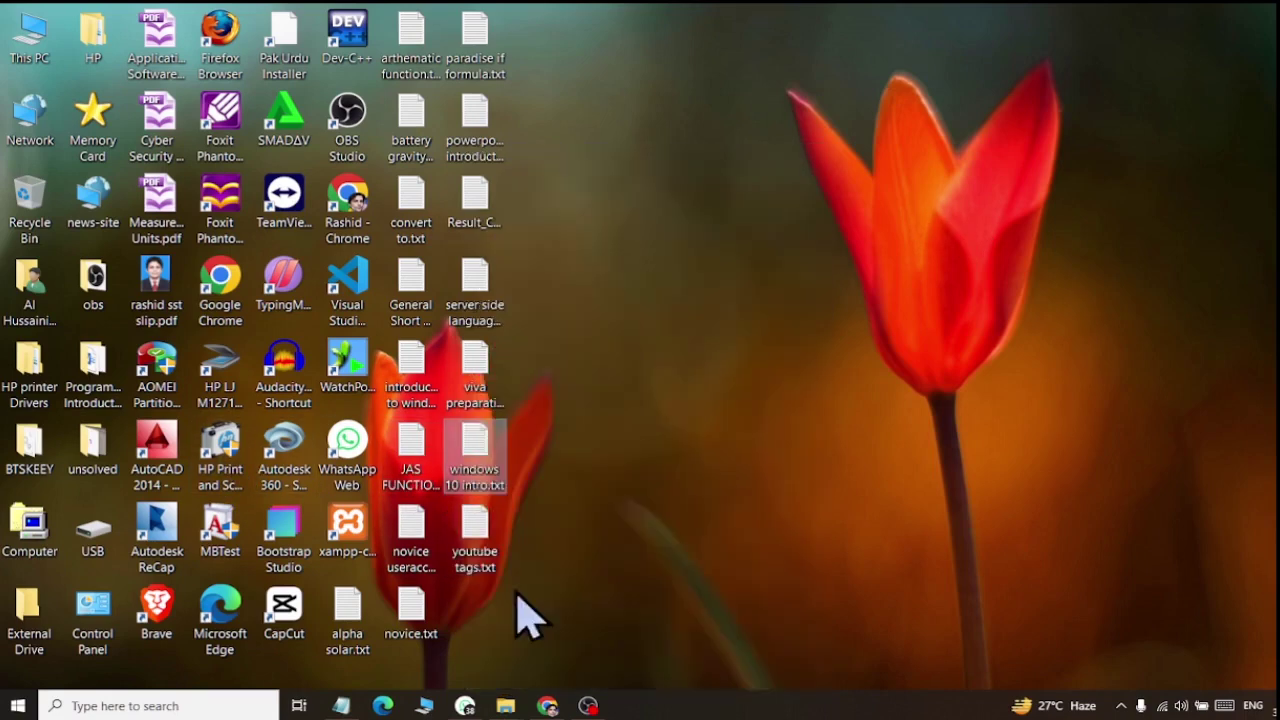
double_click(98, 142)
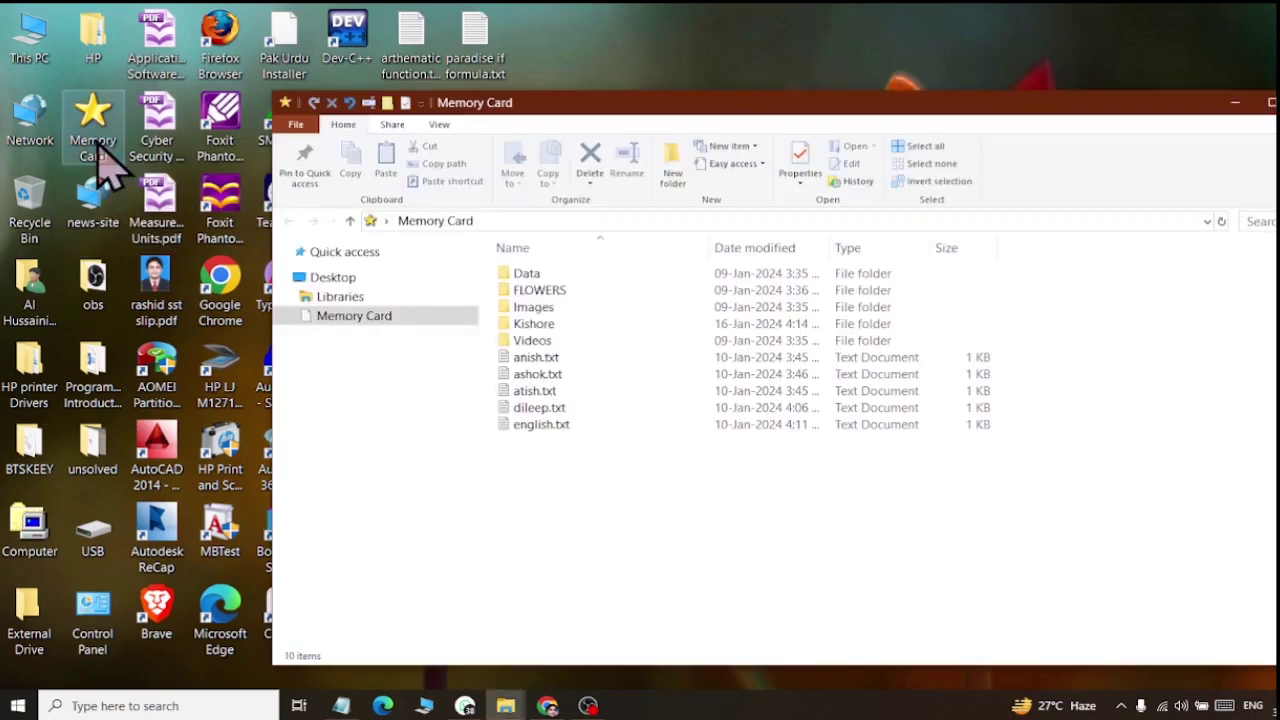
right_click(612, 508)
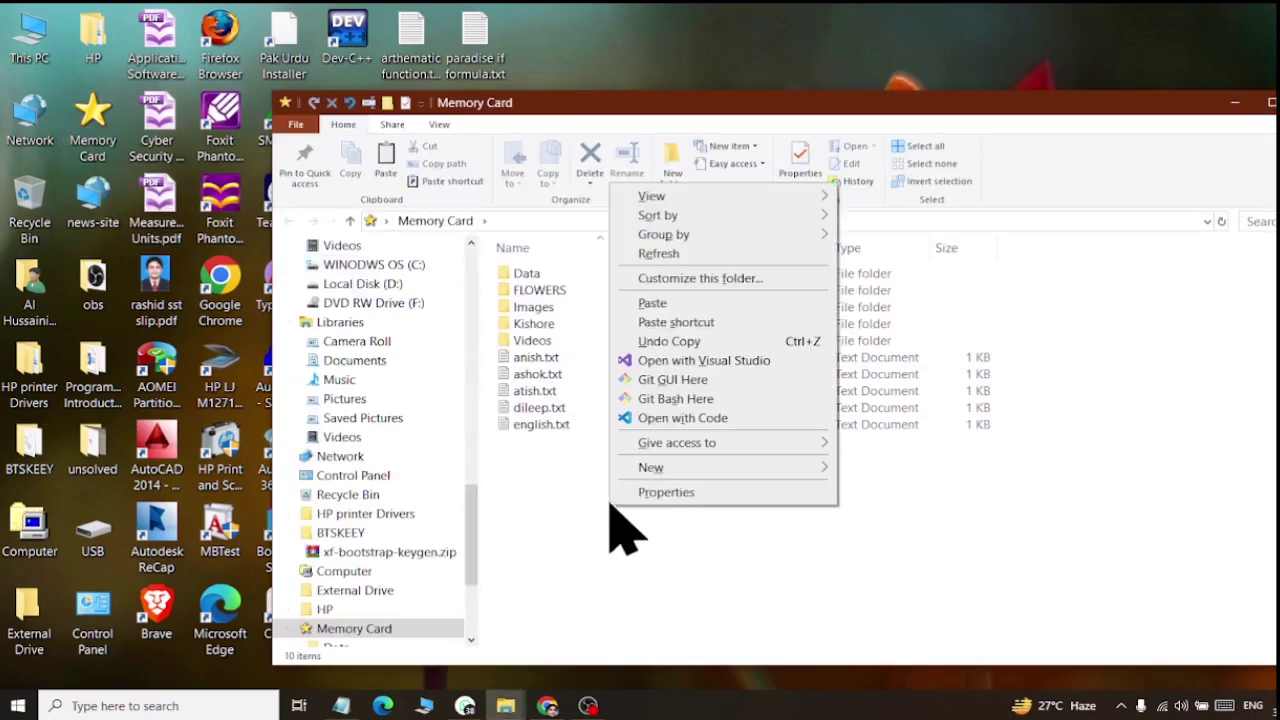
click(652, 303)
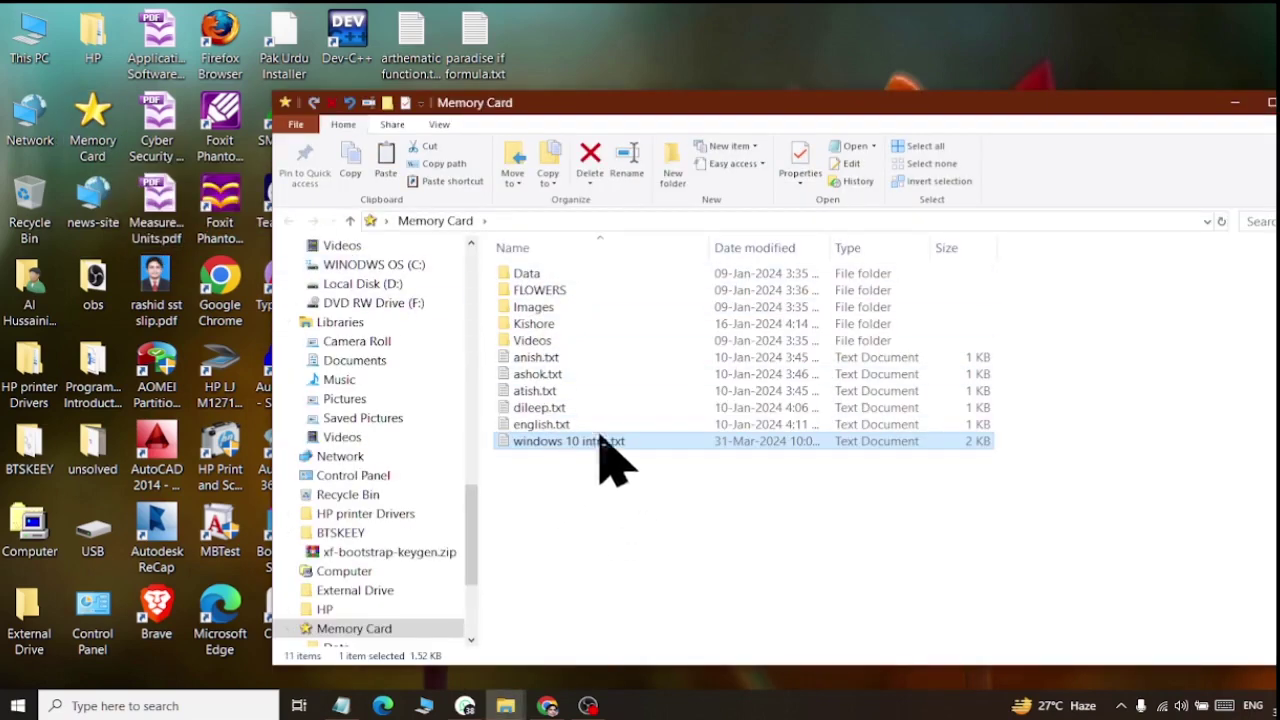
click(1266, 102)
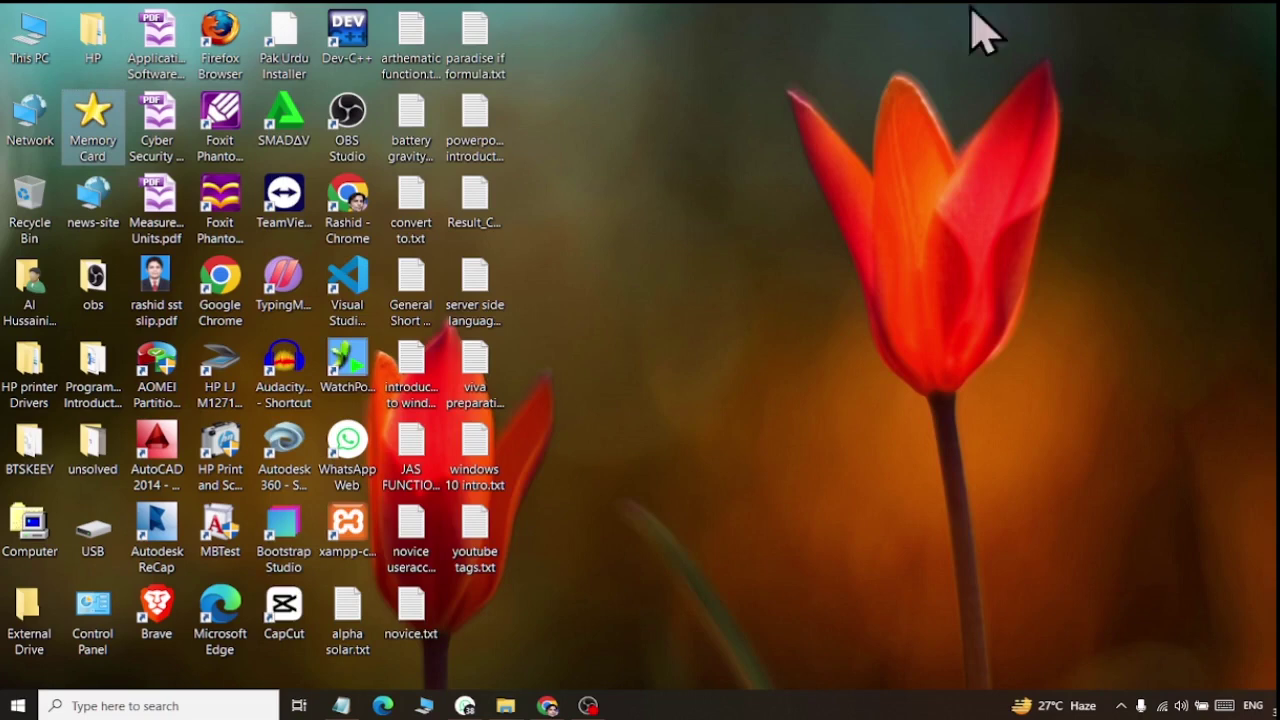
Copy the Images folder from the Memory Card folder, paste it into the Computer folder and close the window.
double_click(90, 158)
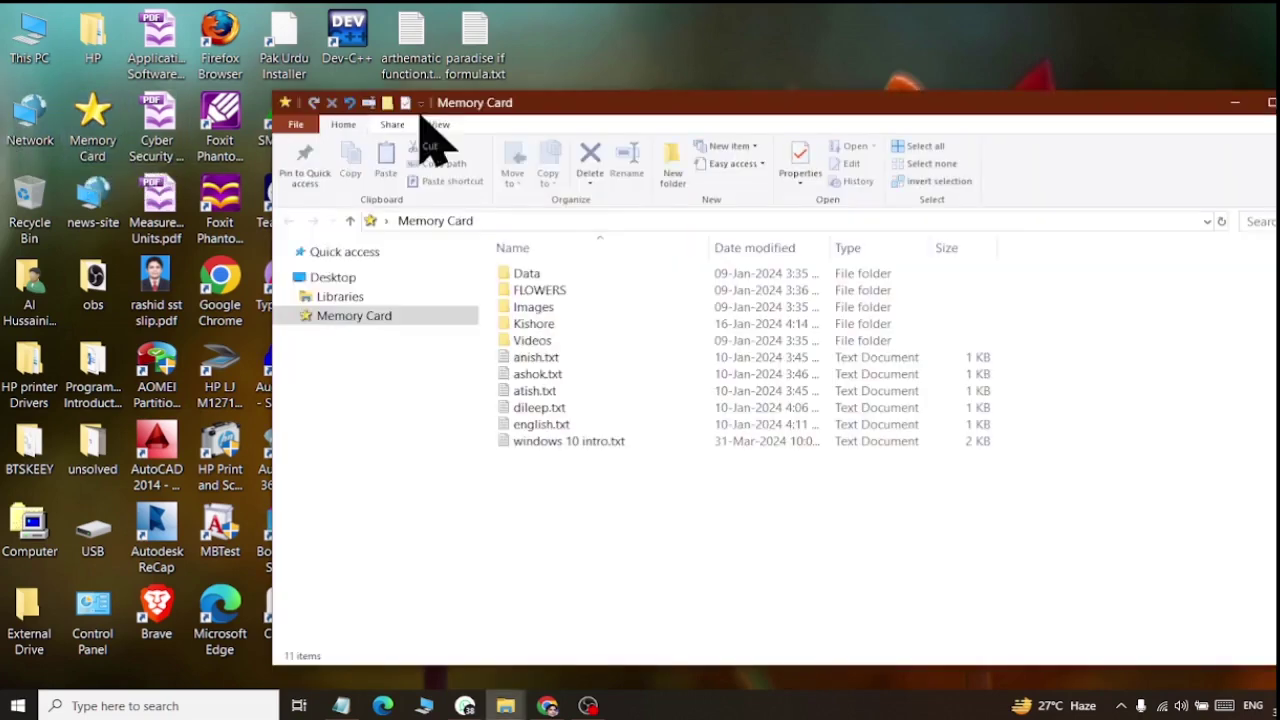
right_click(540, 308)
click(600, 569)
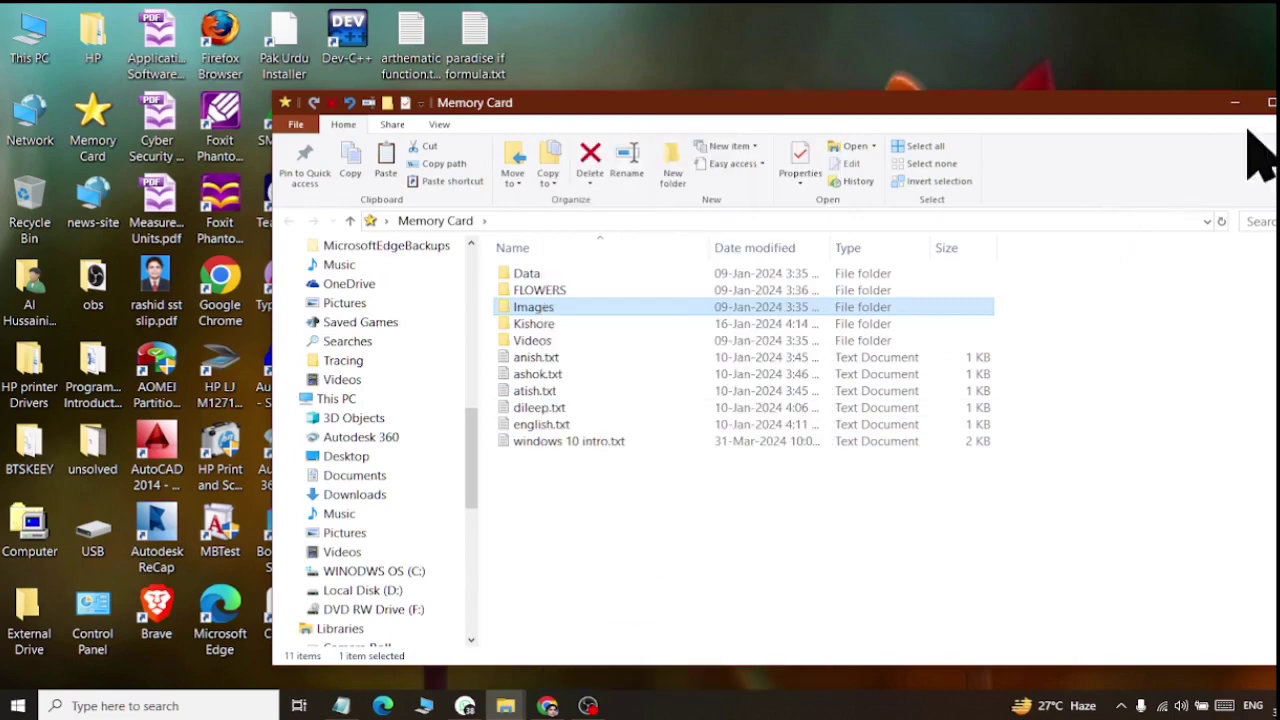
click(1279, 102)
double_click(33, 540)
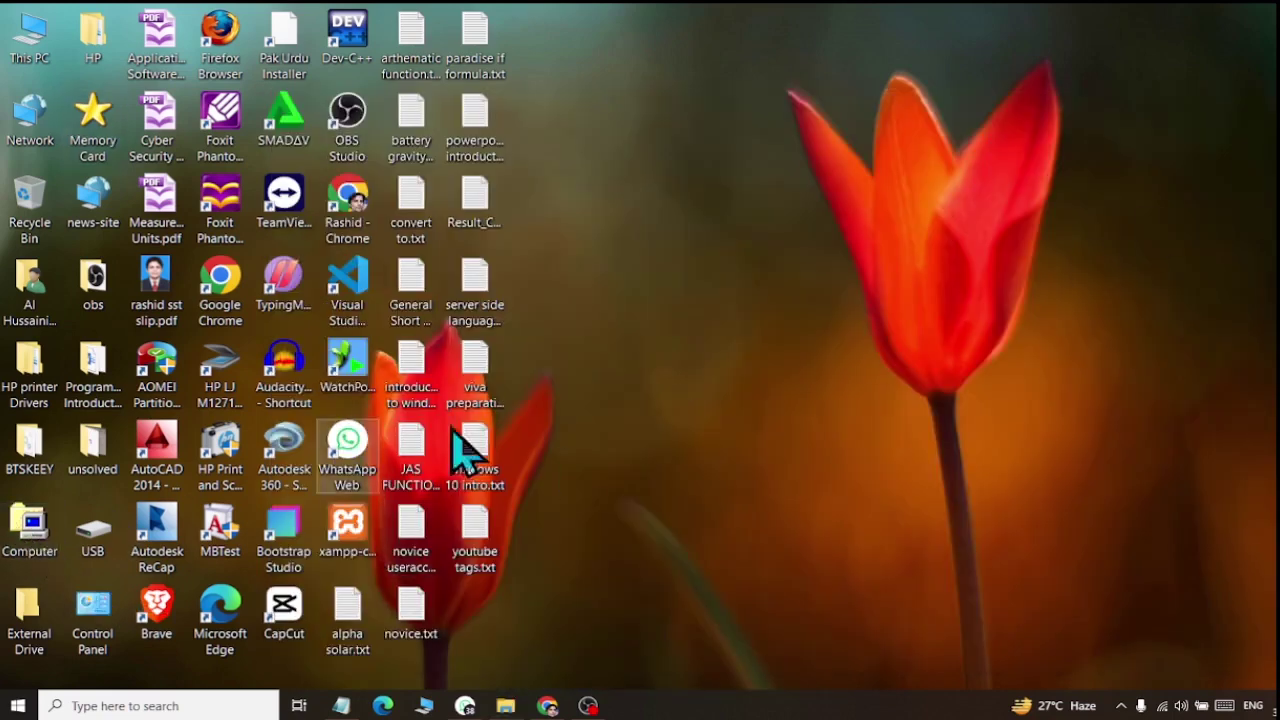
right_click(678, 410)
click(736, 464)
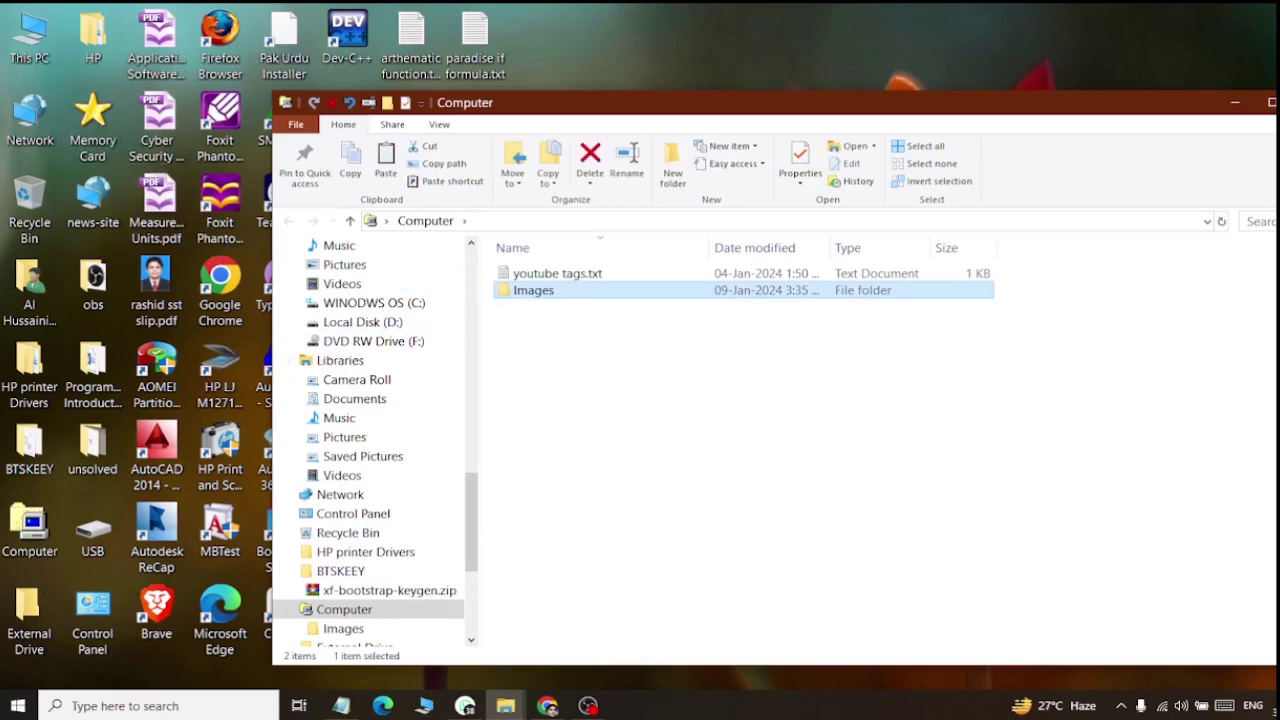
key(alt+F4)
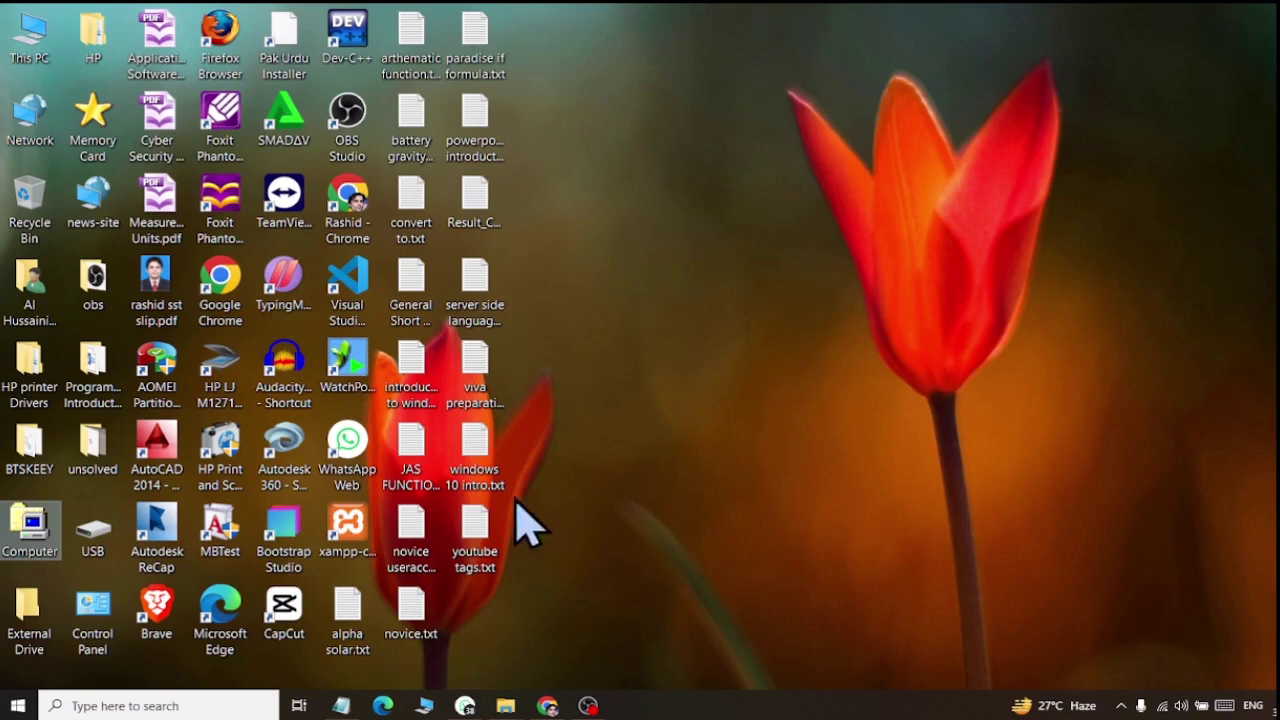
Cut youtube tags.txt and the Images folder from the Computer folder and paste them into the External Drive folder.
double_click(35, 550)
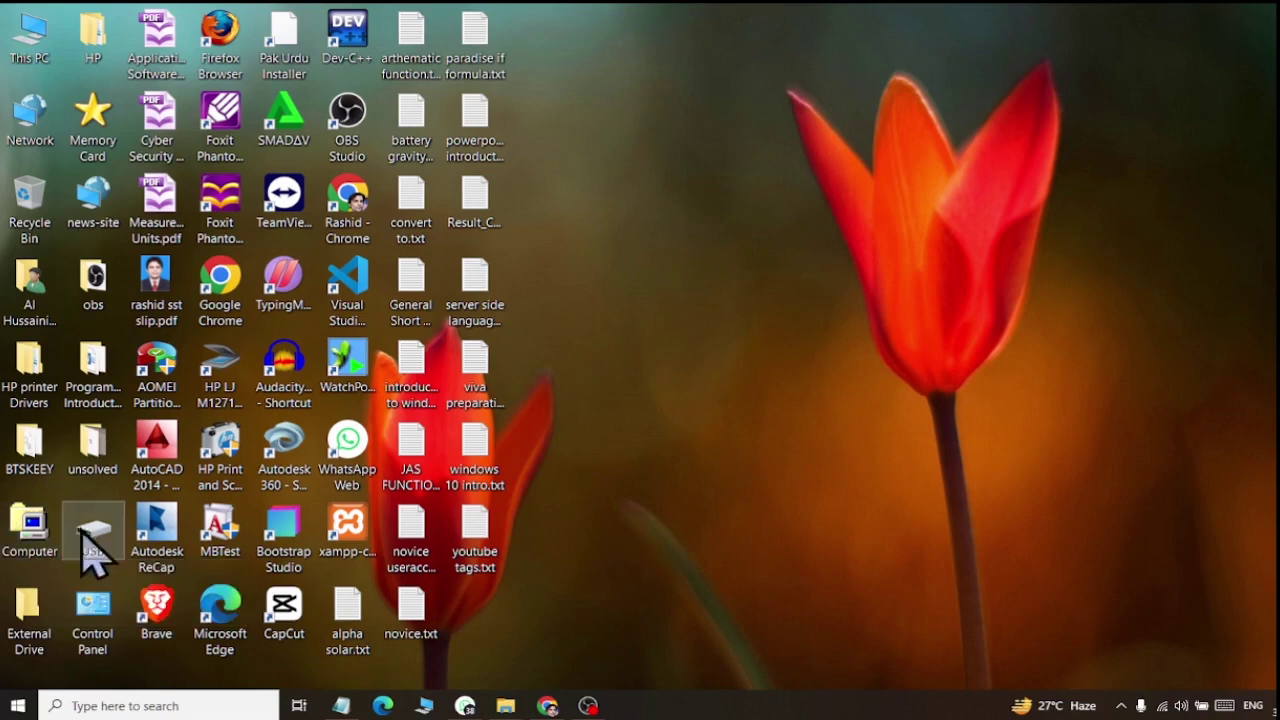
drag(552, 365, 497, 277)
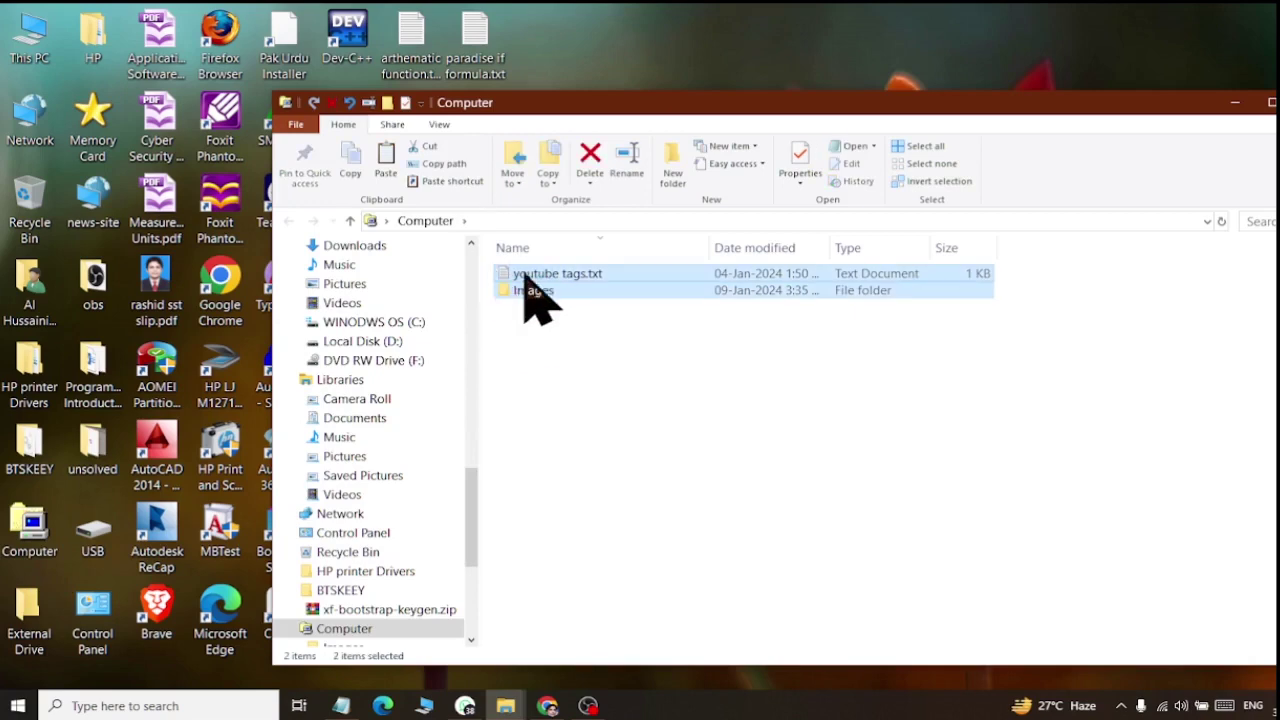
right_click(527, 293)
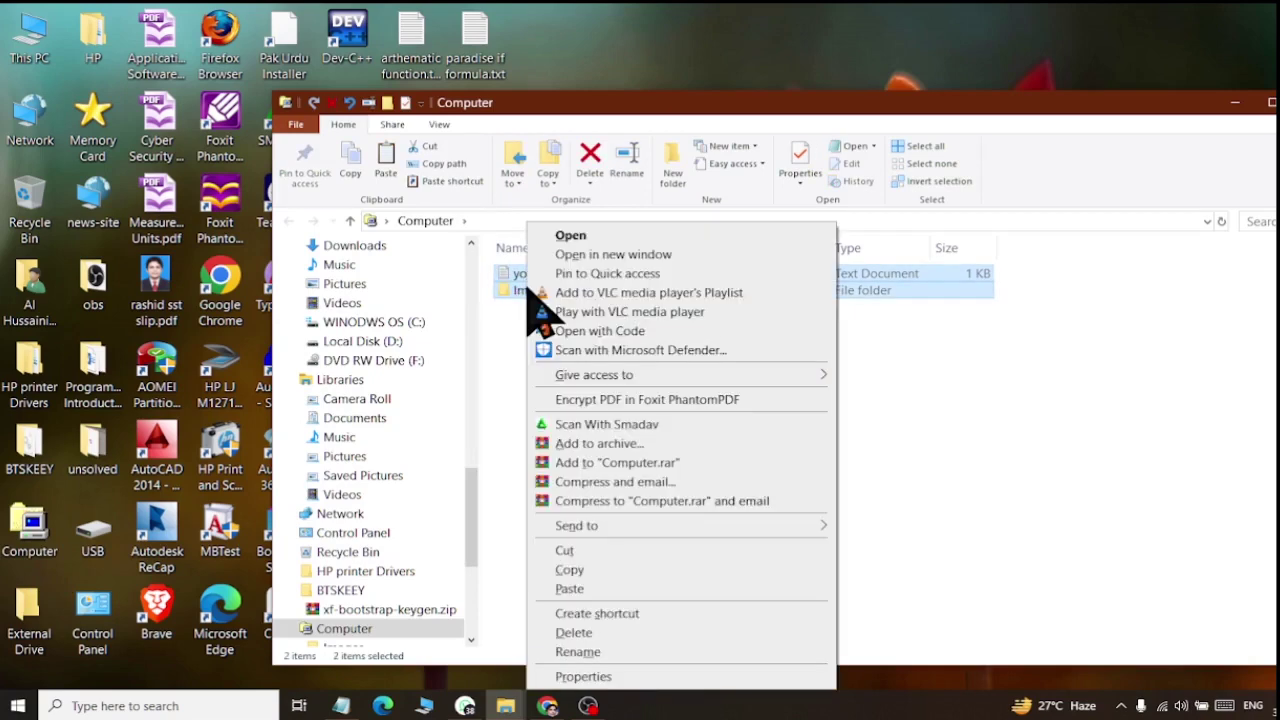
click(575, 559)
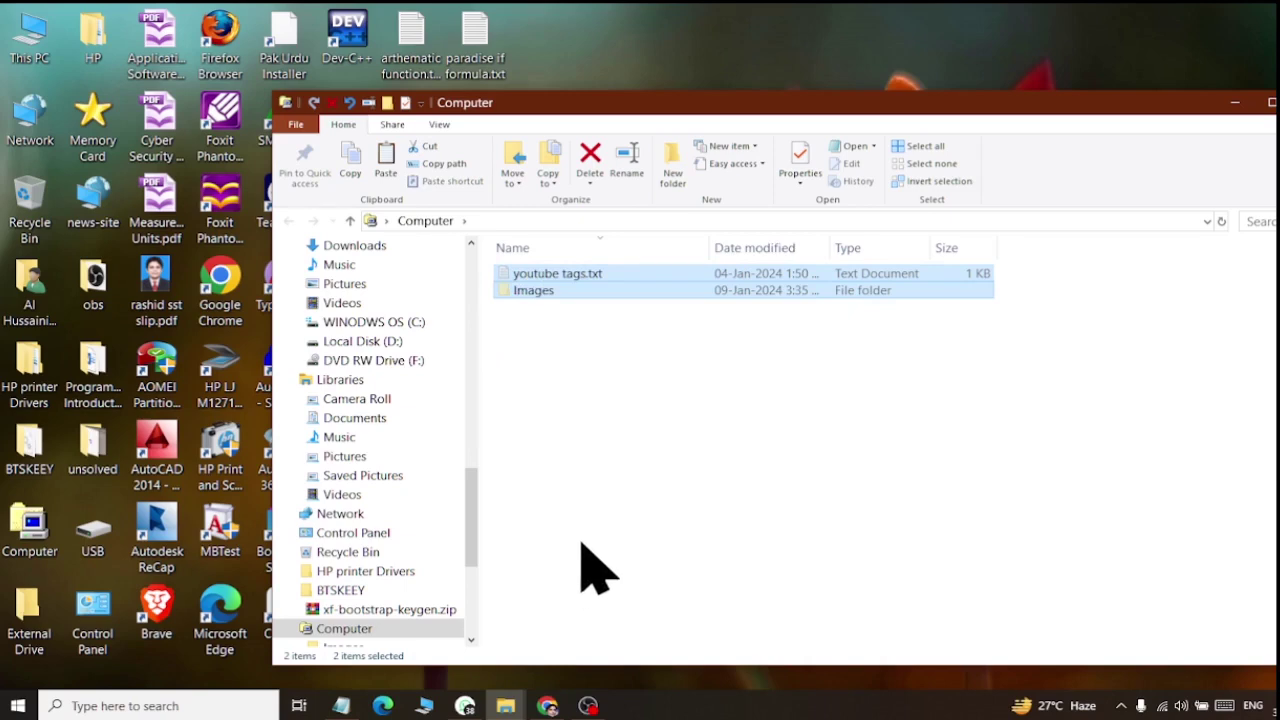
double_click(28, 628)
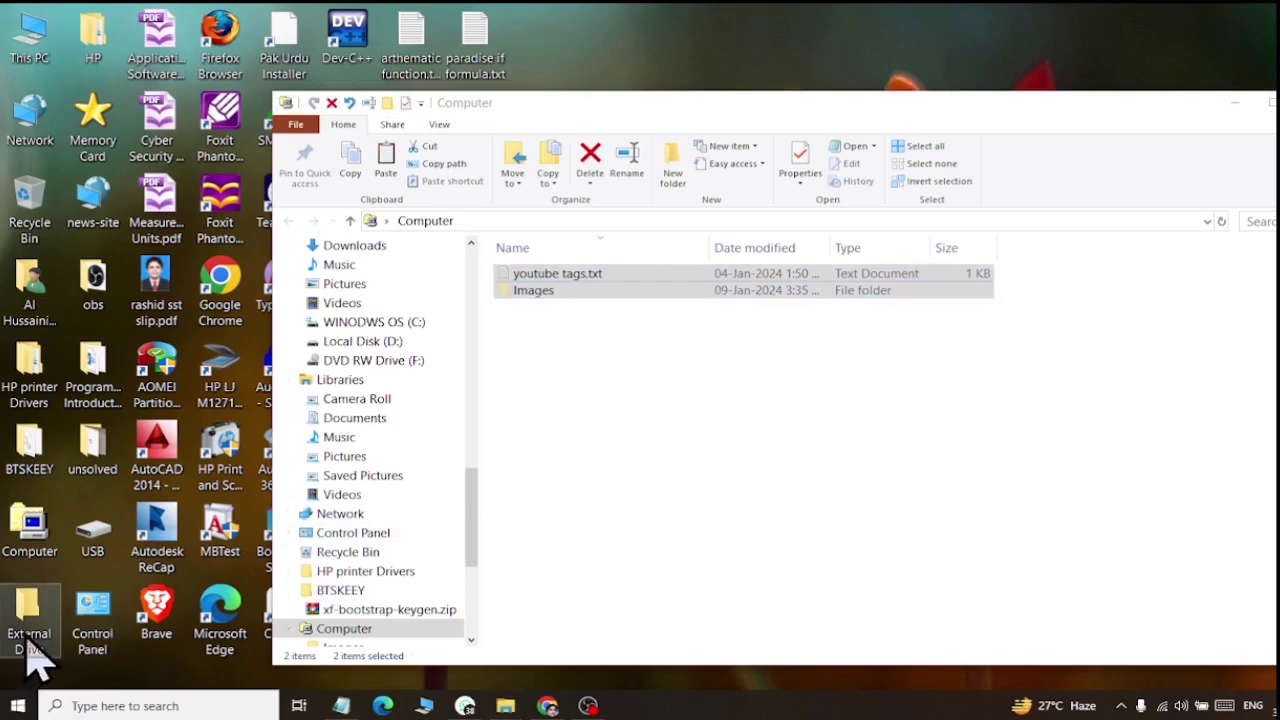
right_click(634, 386)
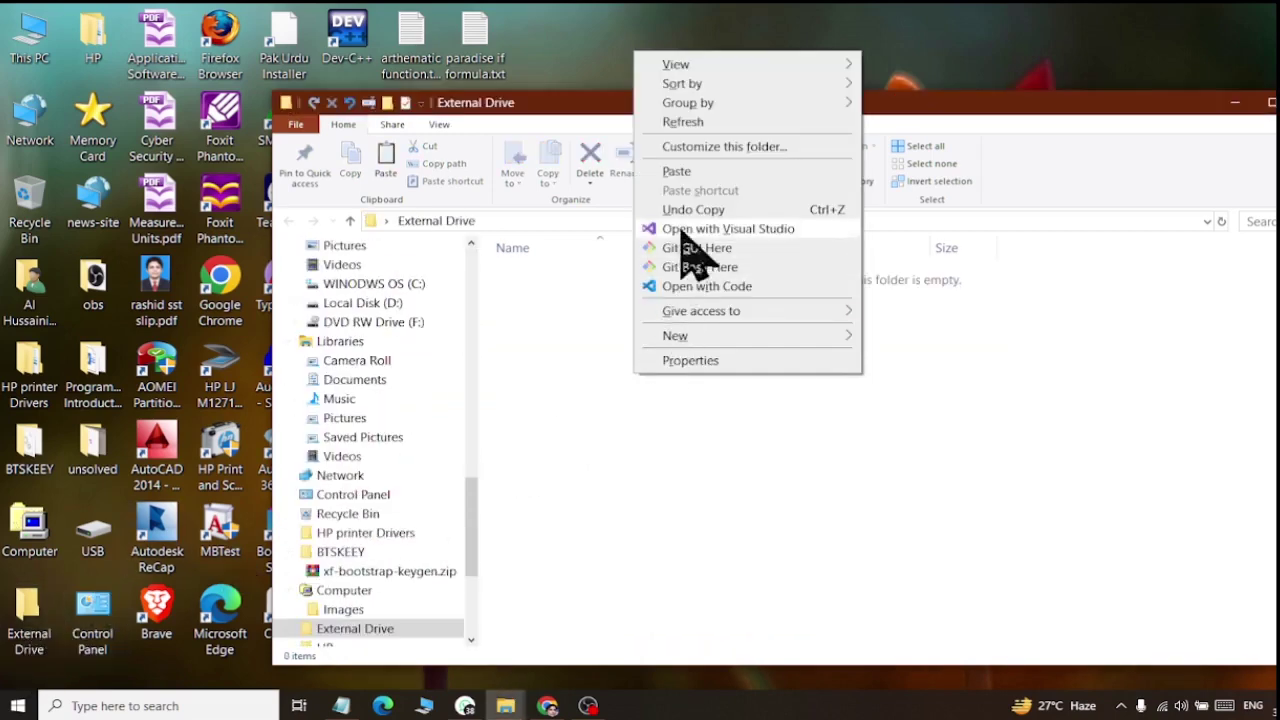
click(694, 174)
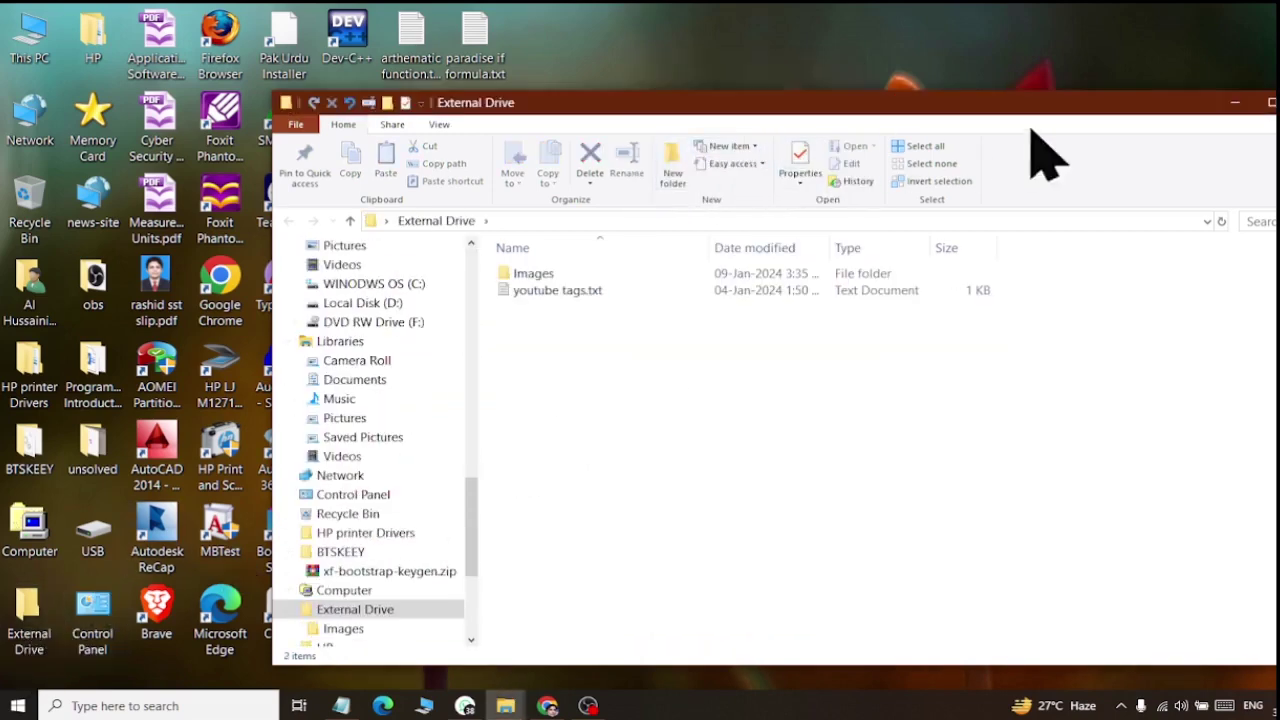
Place the External Drive window below the Computer window's file list and move Images and youtube tags.txt back into the Computer folder.
drag(968, 104, 990, 360)
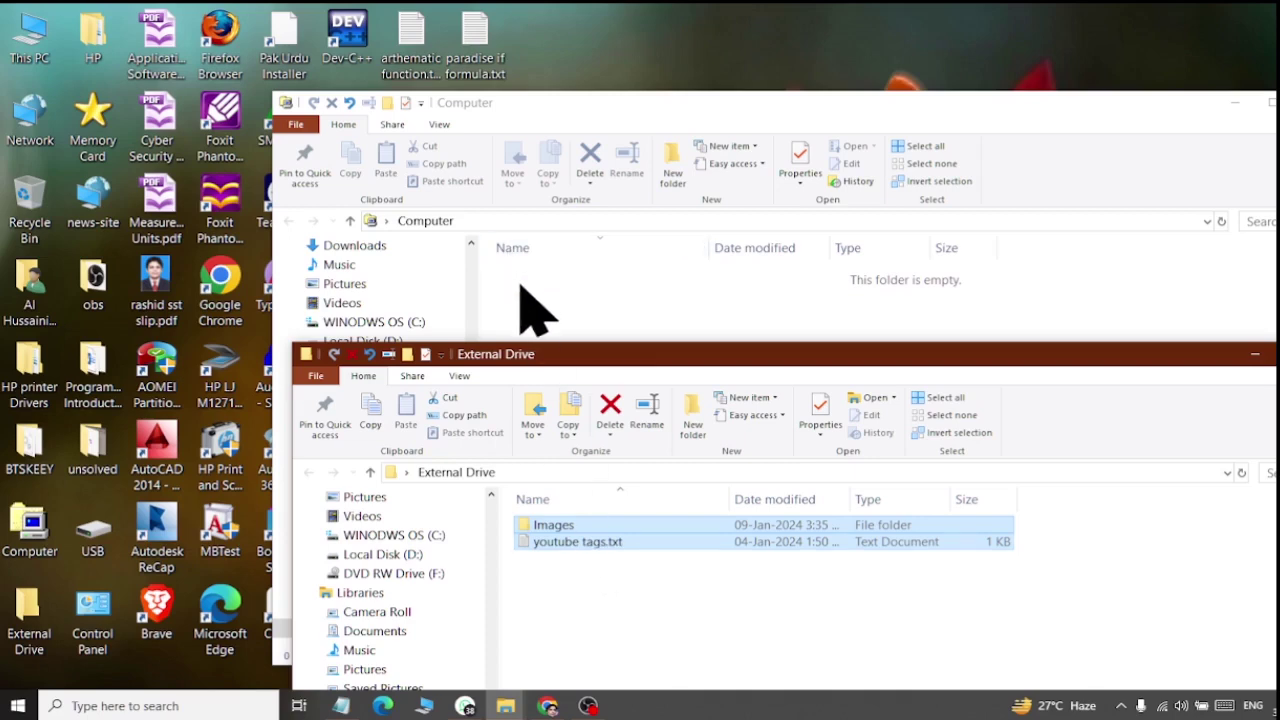
right_click(588, 538)
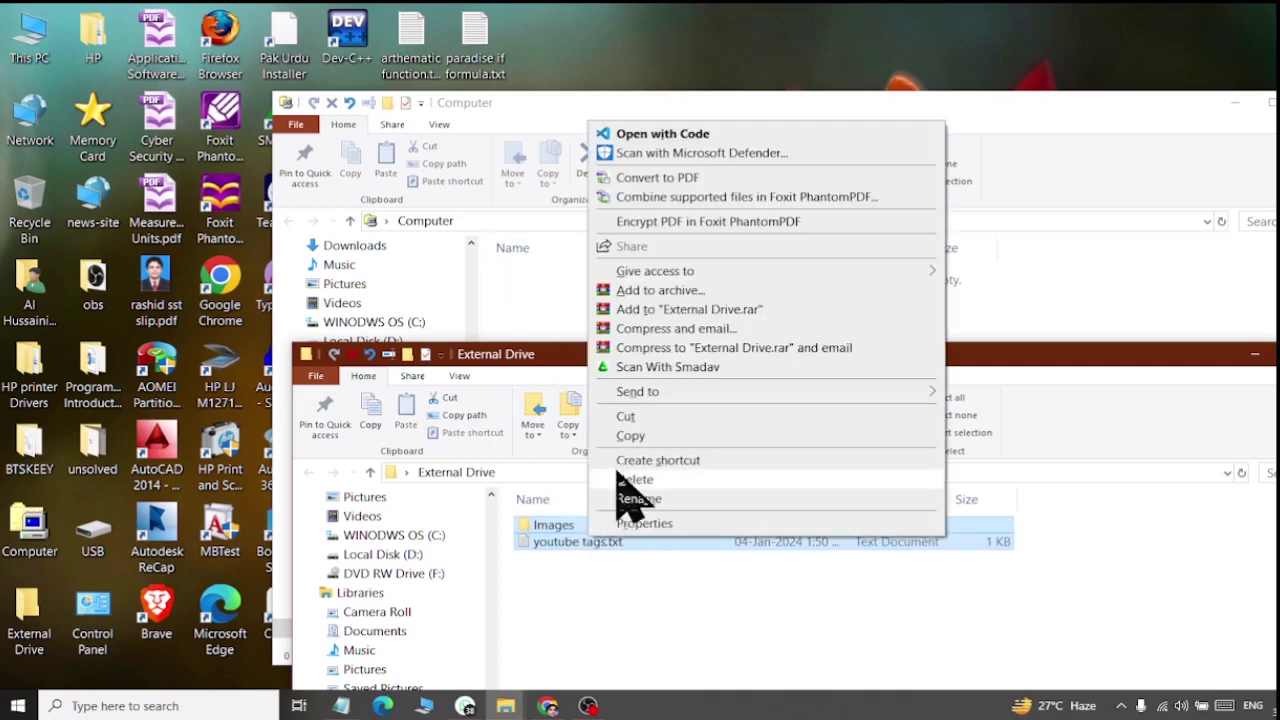
click(645, 418)
click(623, 324)
right_click(622, 320)
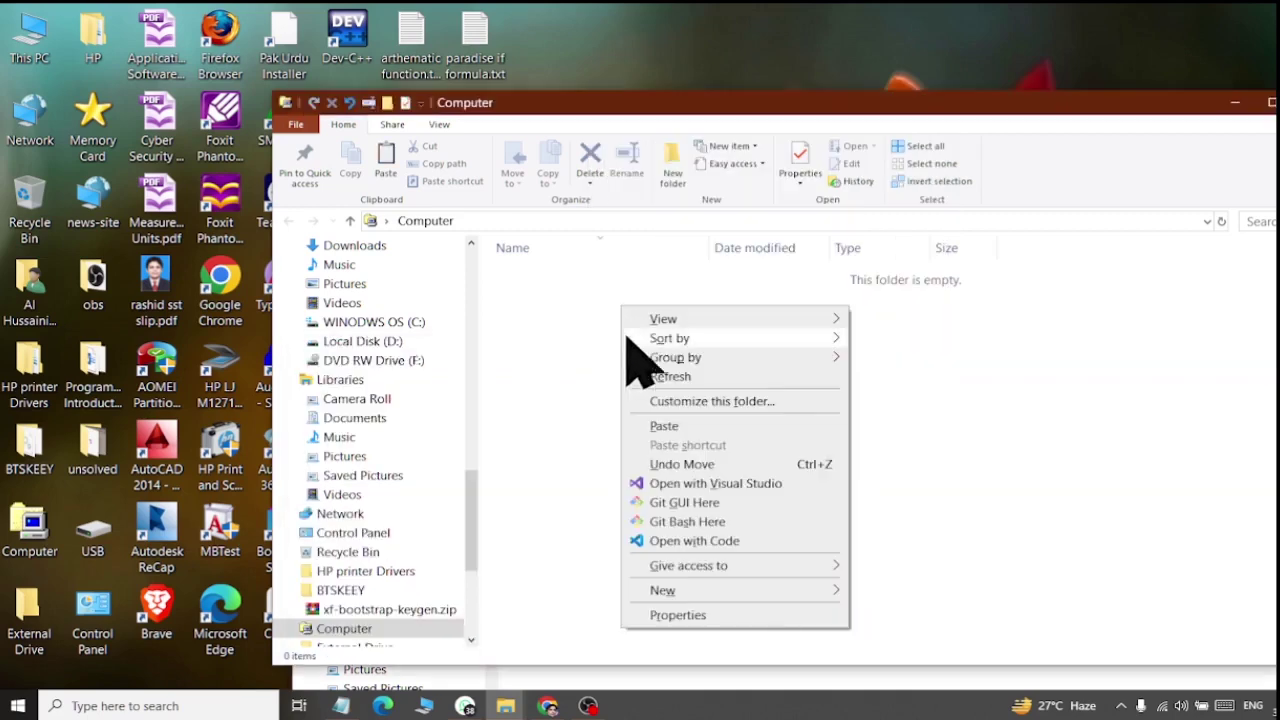
click(652, 428)
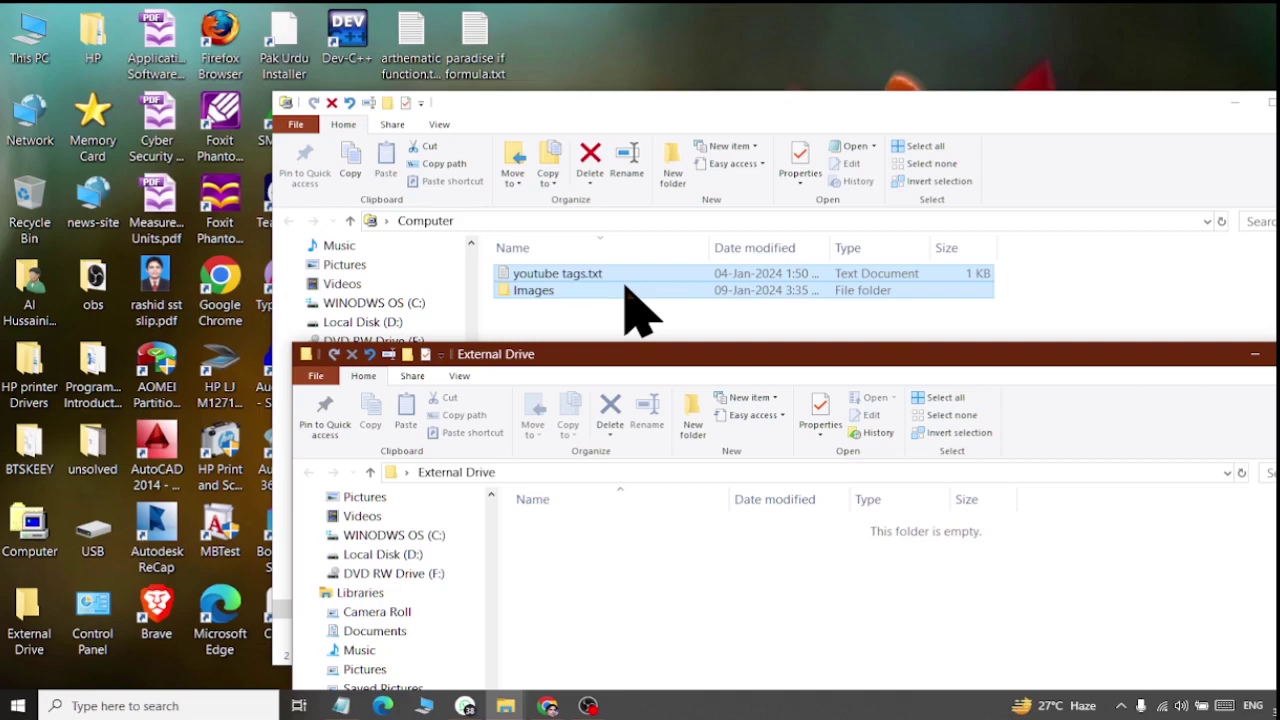
Maximize, restore, minimize and reopen the External Drive window, and close both it and the Computer window.
drag(1189, 352, 1064, 355)
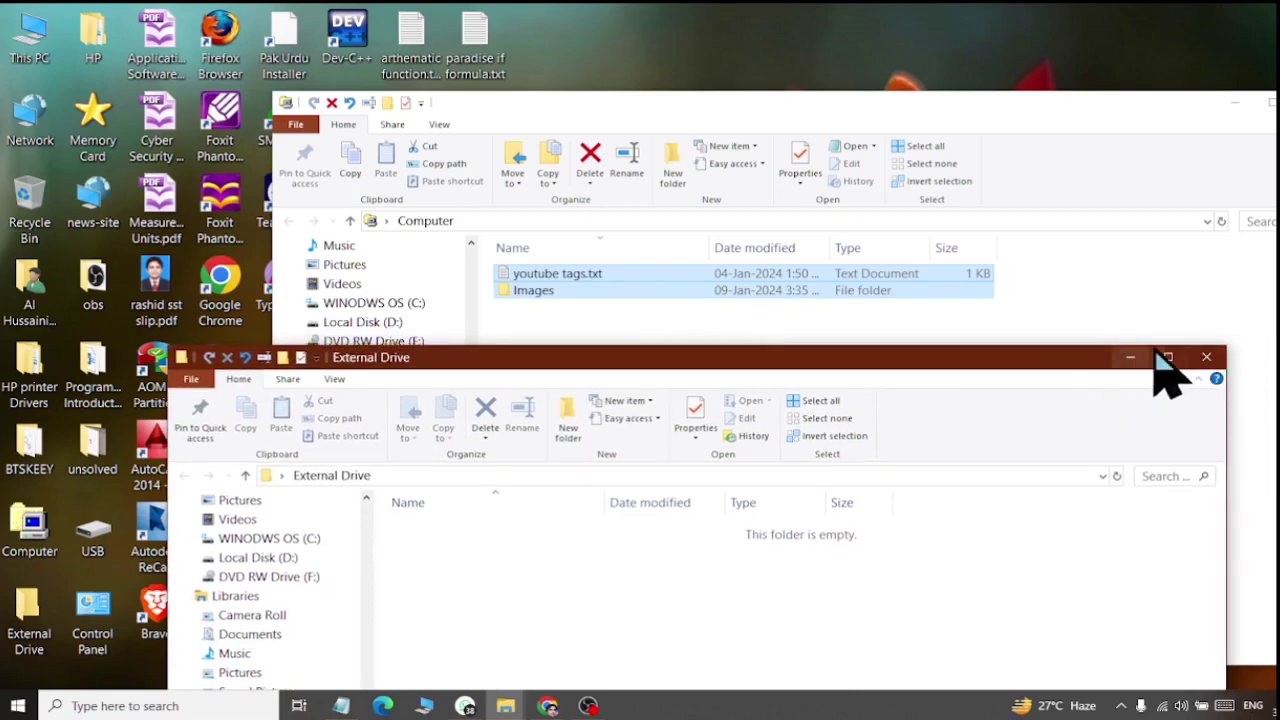
click(1167, 358)
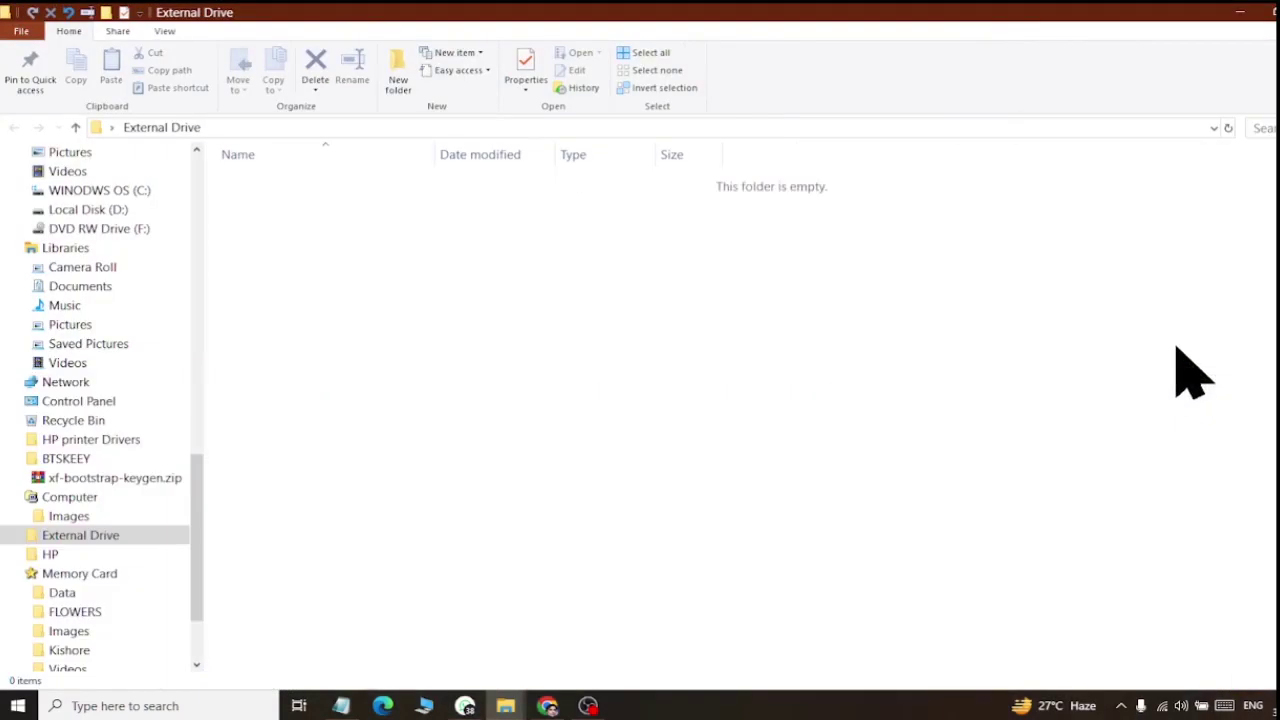
click(1258, 12)
click(1131, 358)
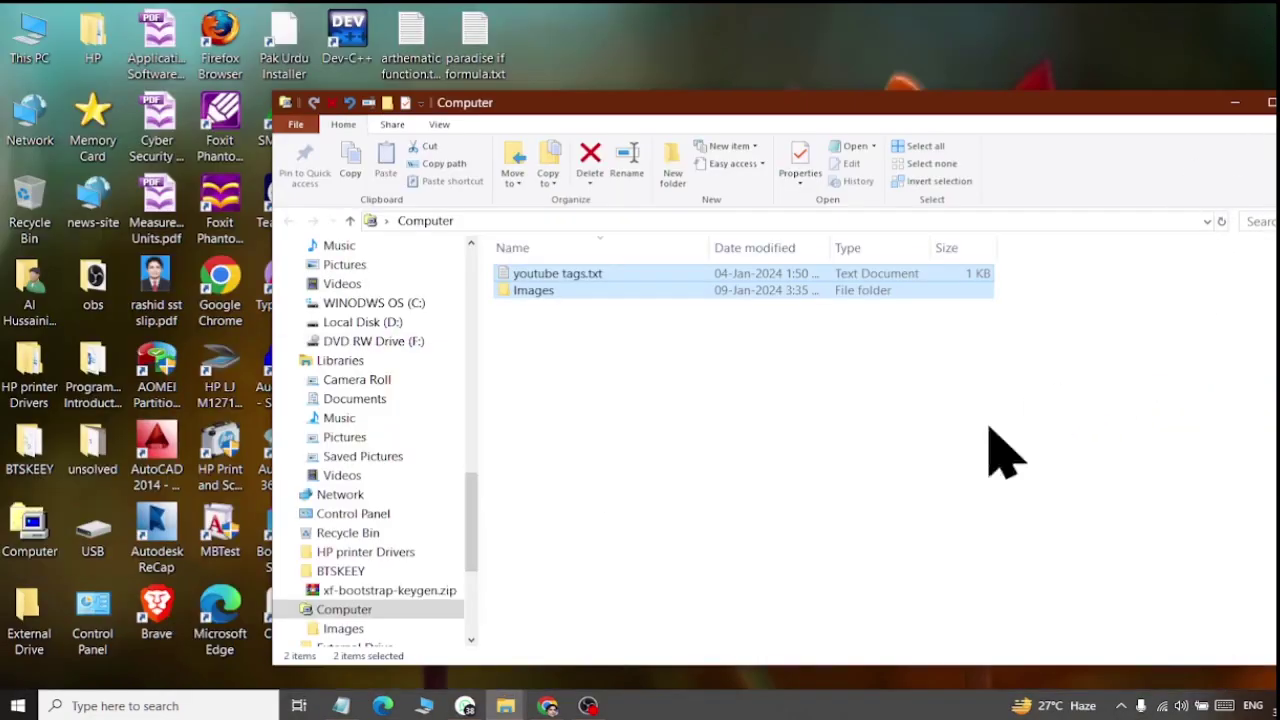
mouse_move(505, 706)
click(729, 645)
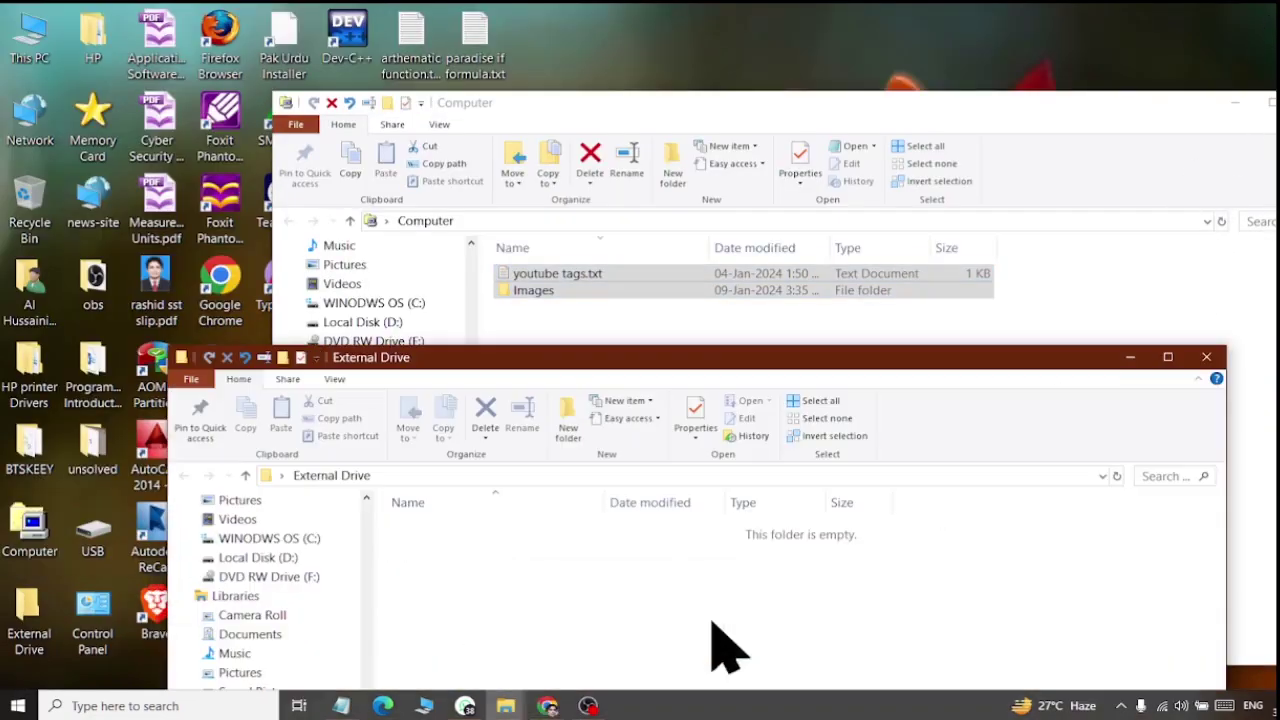
click(1206, 357)
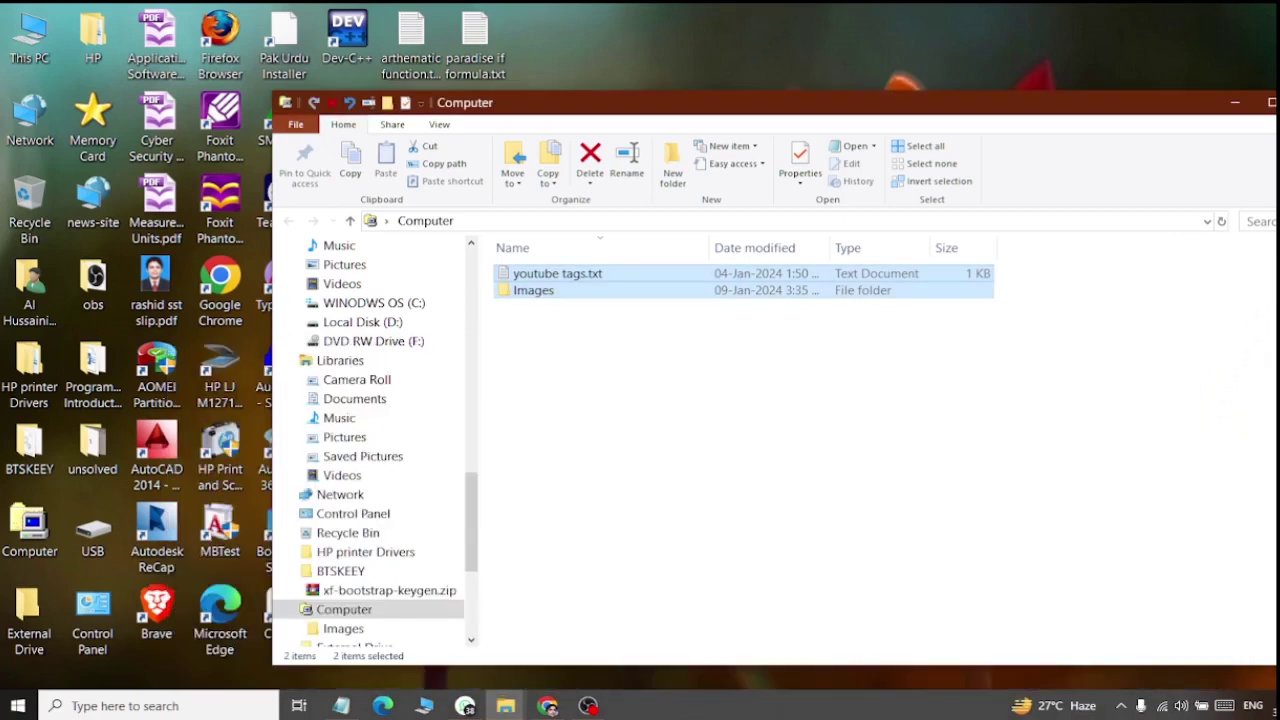
click(1250, 221)
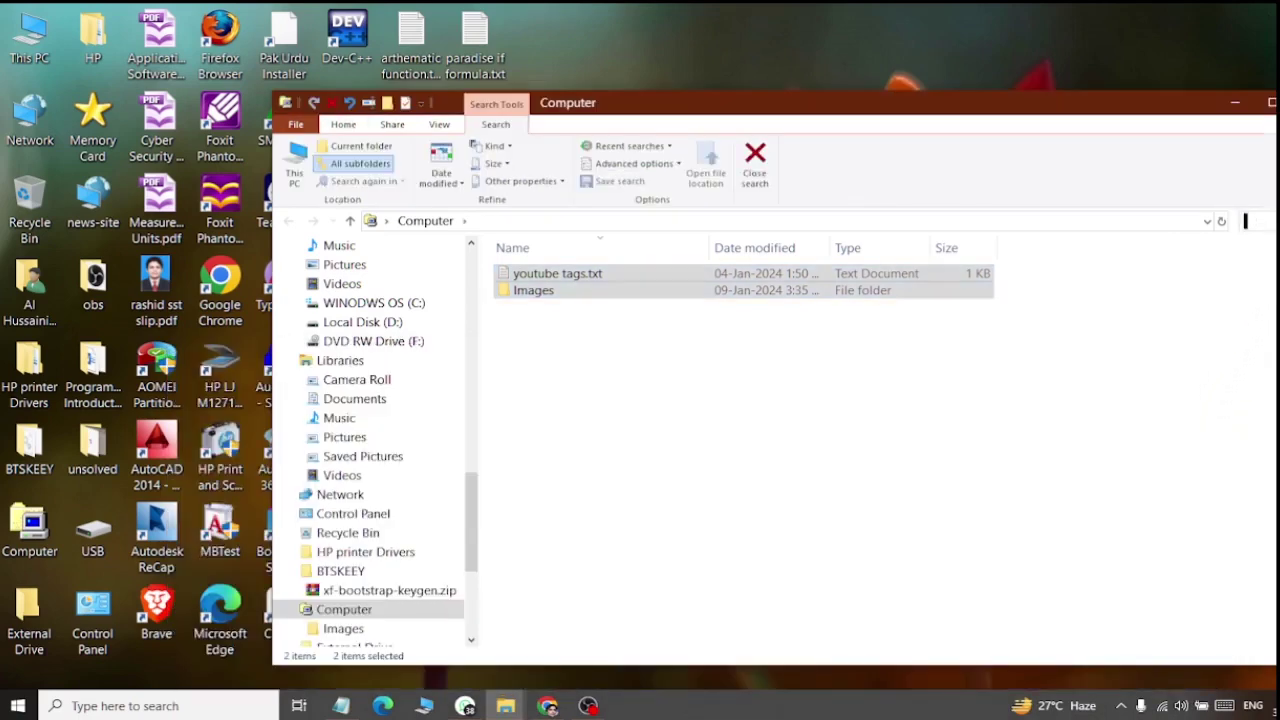
click(1270, 102)
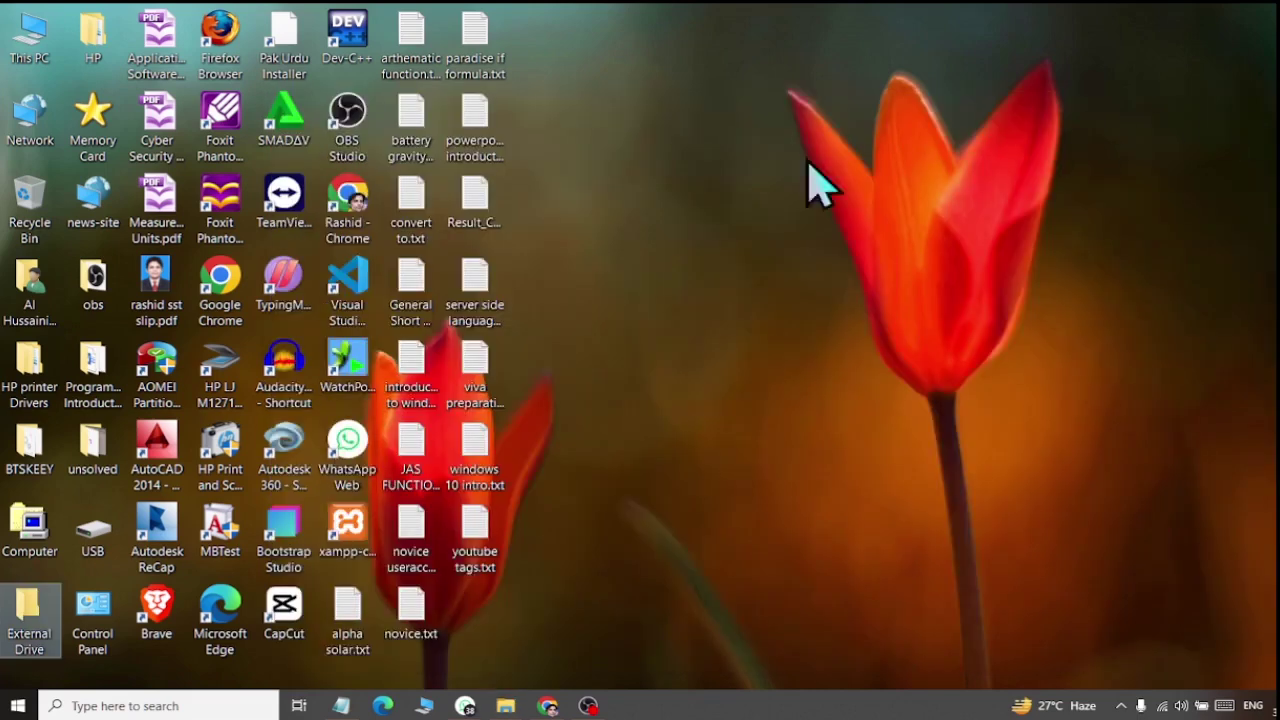
Open the Memory Card folder in a maximized window and search it for a person's name.
double_click(91, 115)
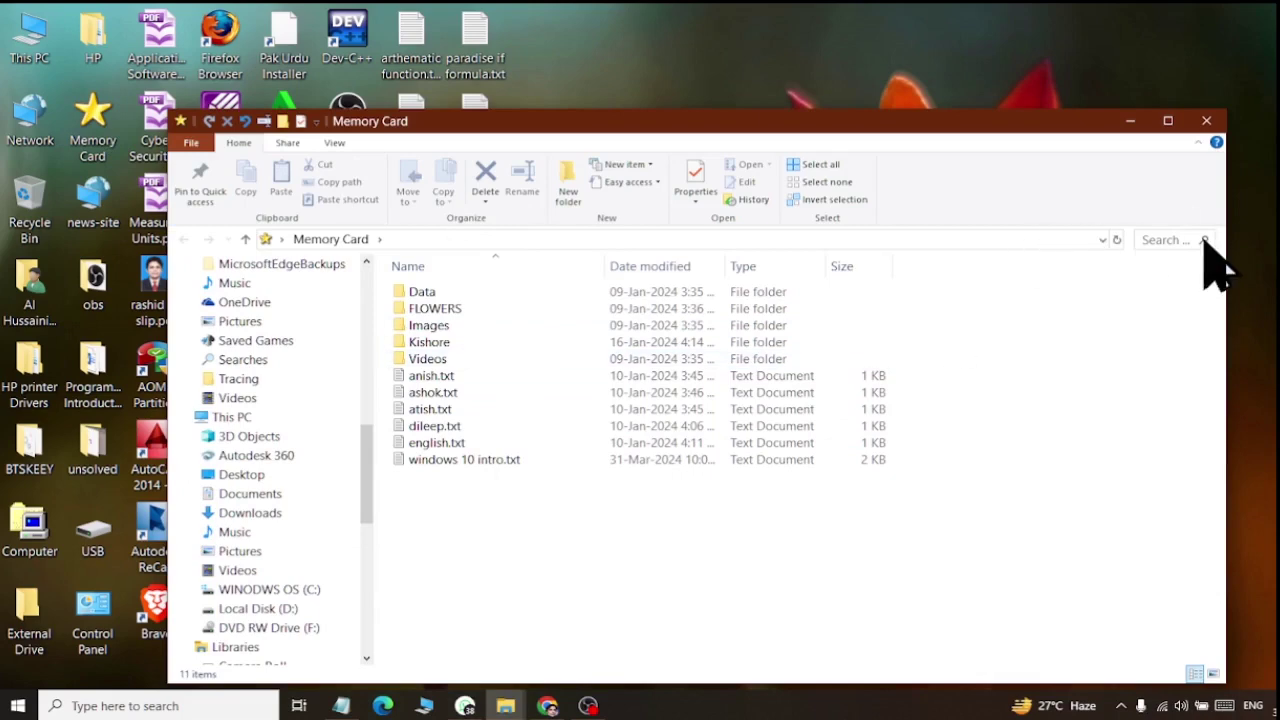
click(1168, 121)
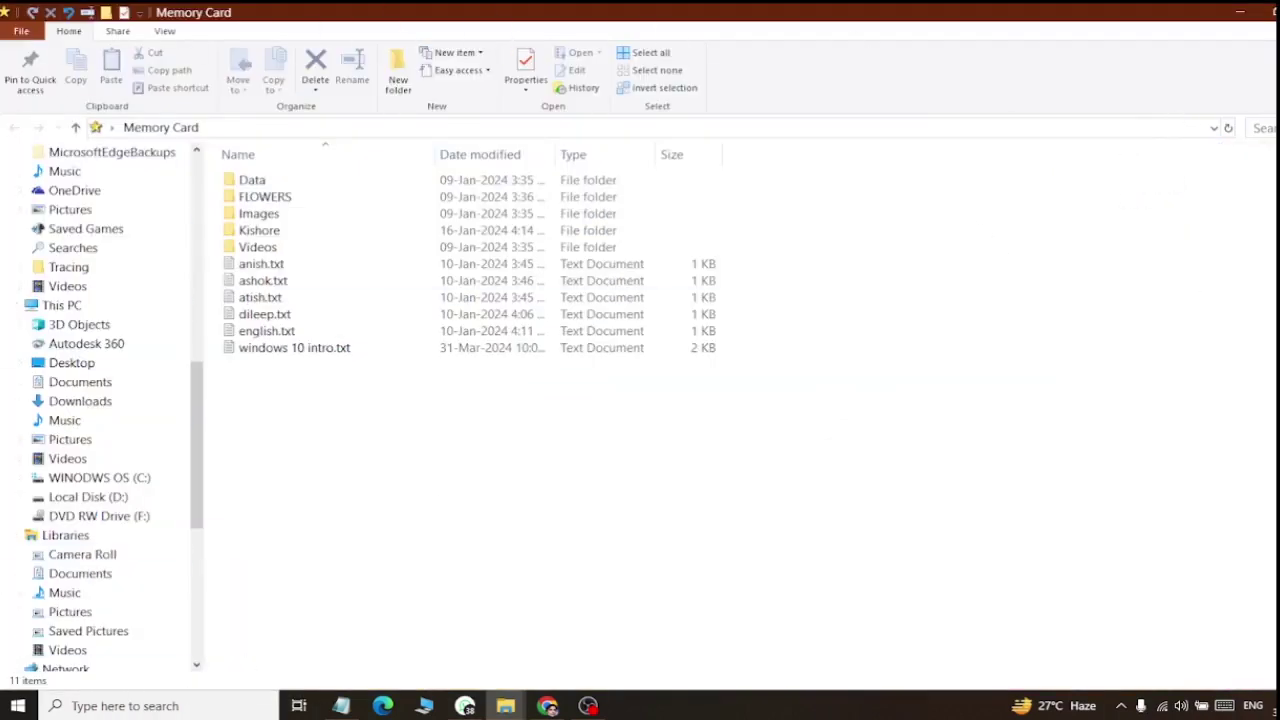
click(1256, 127)
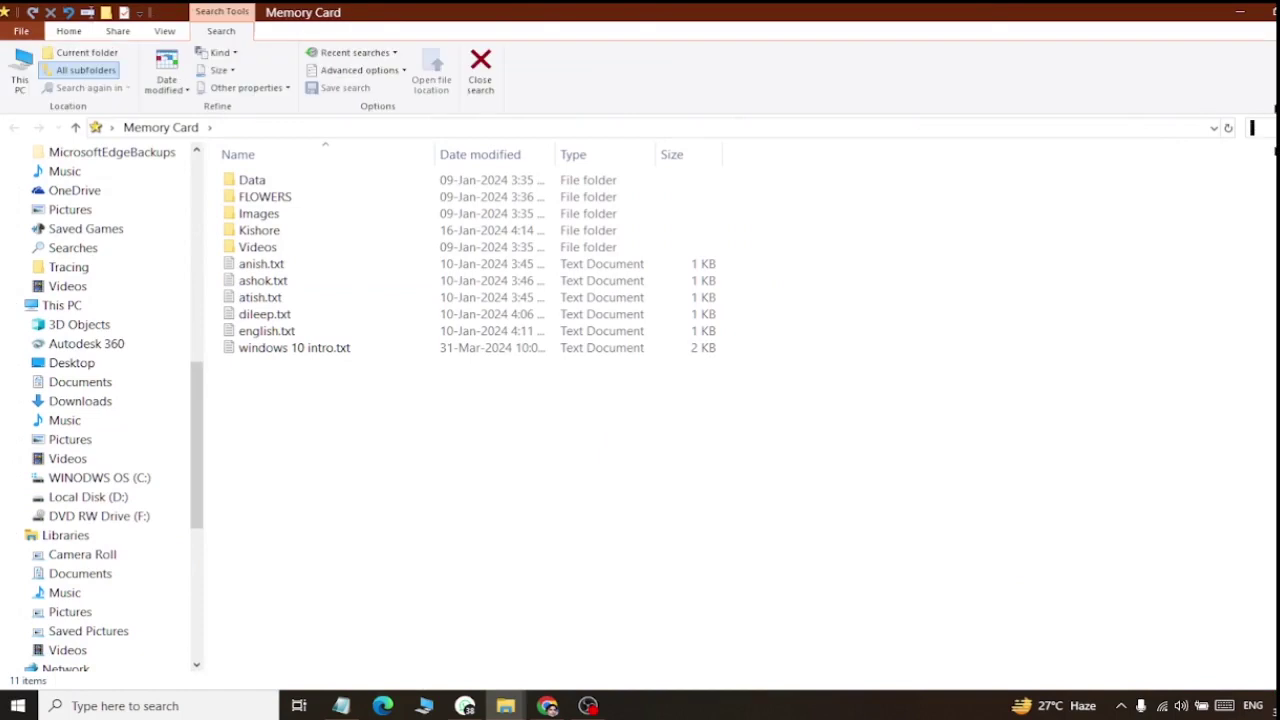
text(rashid)
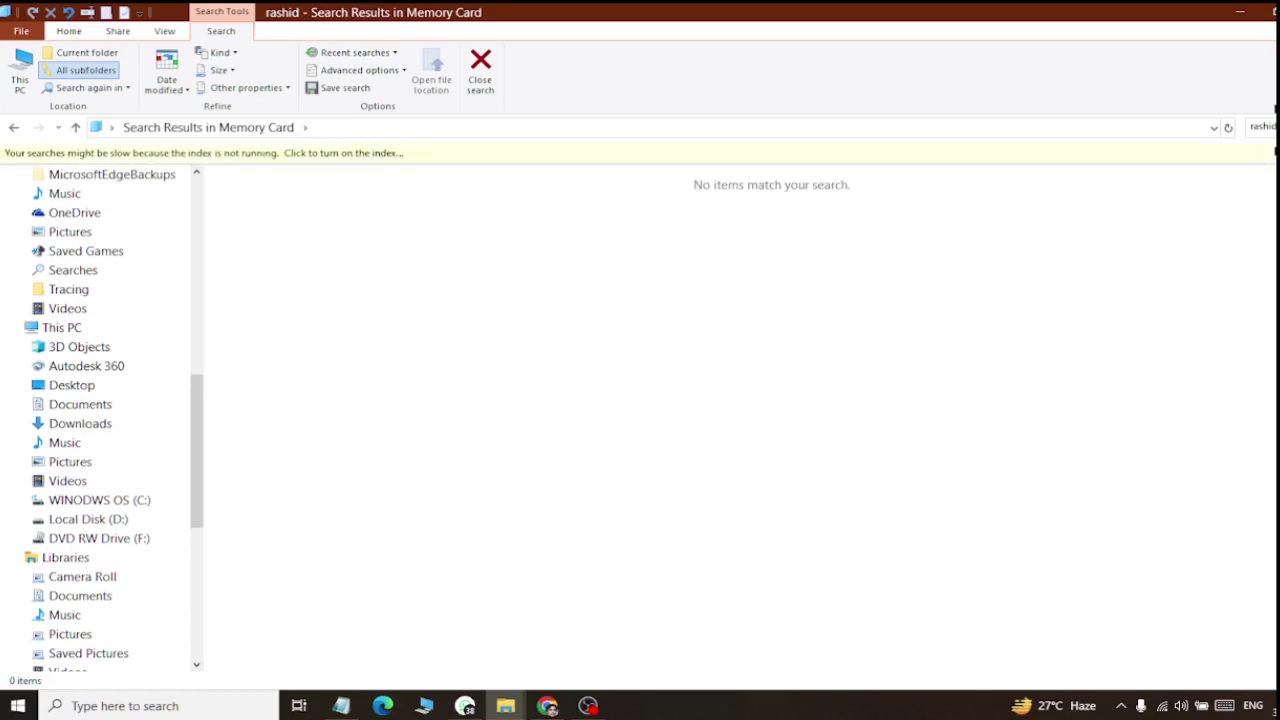
Clear the search term and search the Memory Card folder for a different, three-letter name.
key(BackSpace)
key(BackSpace)
key(BackSpace)
key(BackSpace)
key(BackSpace)
key(BackSpace)
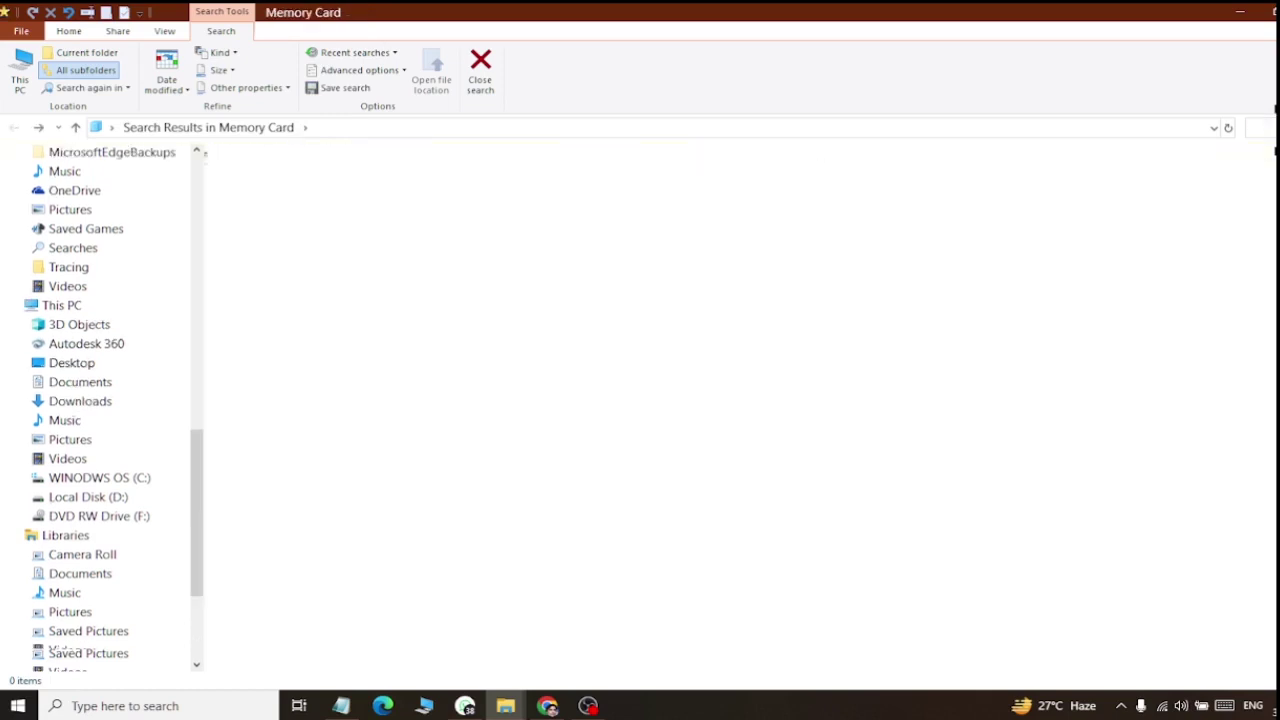
text(ali)
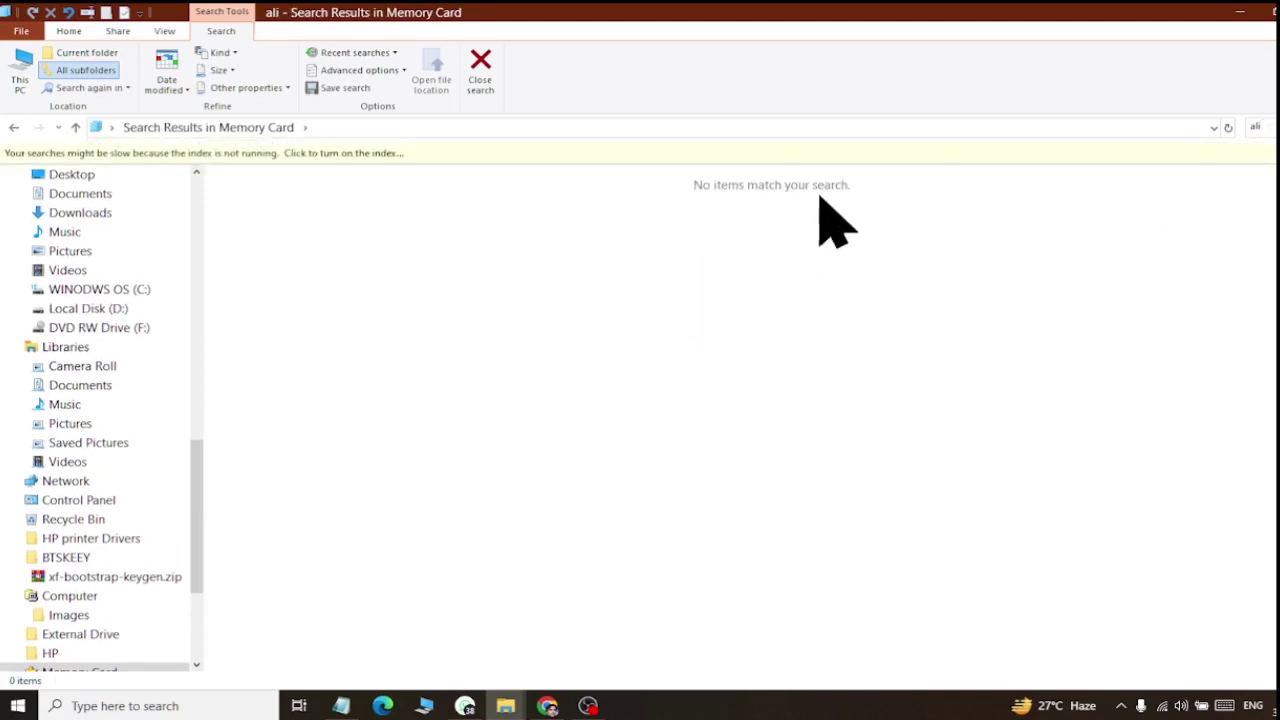
Search the Memory Card folder for "eng" and clear the search to return to the full file list.
key(BackSpace)
key(BackSpace)
key(BackSpace)
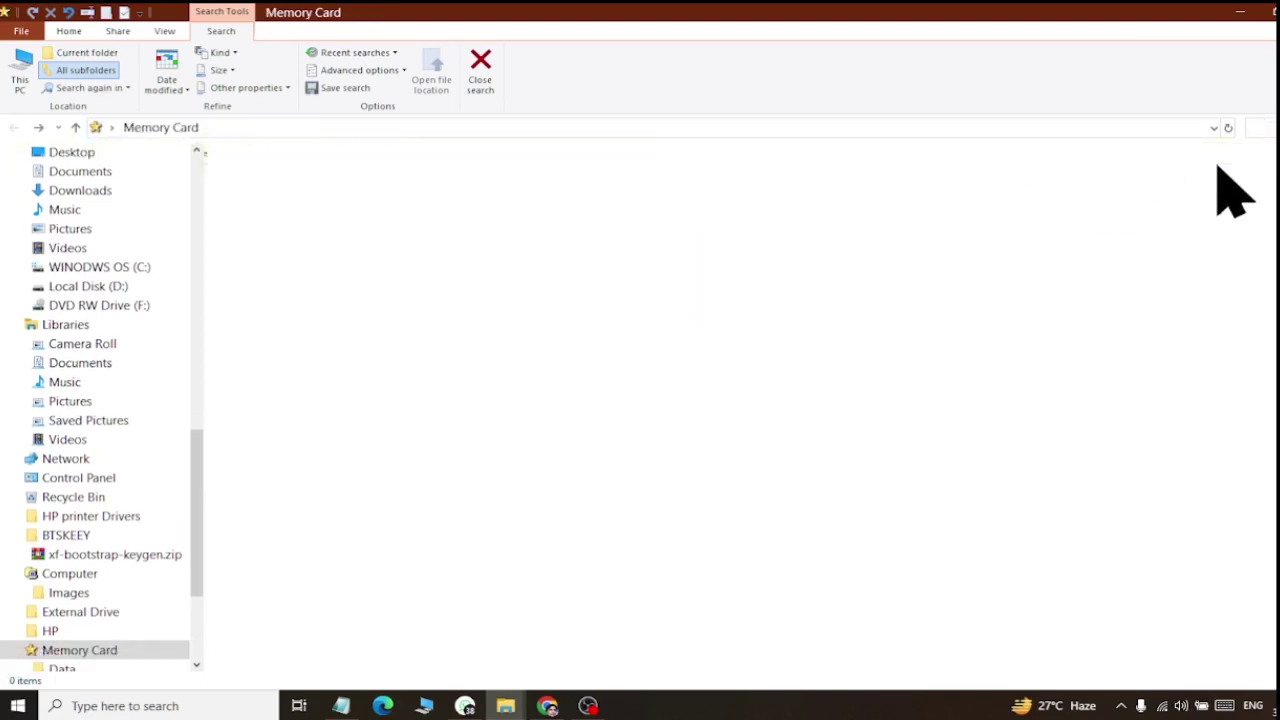
text(eng)
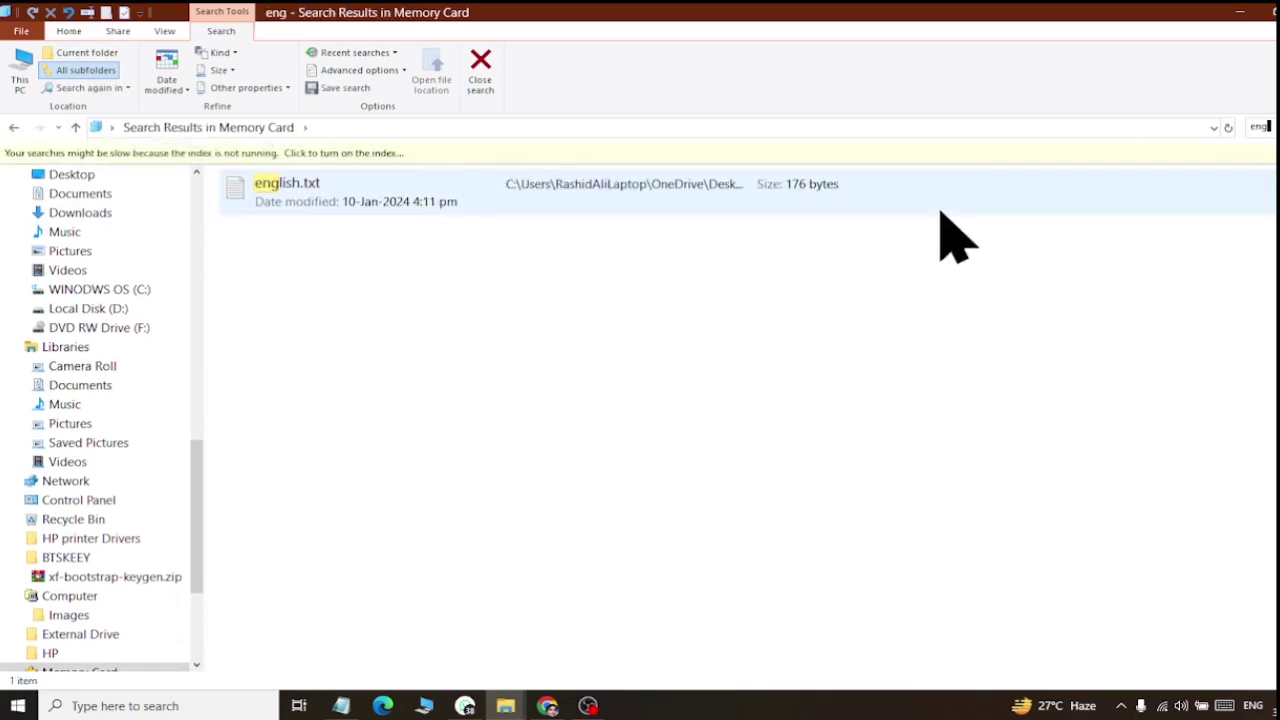
key(BackSpace)
key(BackSpace)
key(BackSpace)
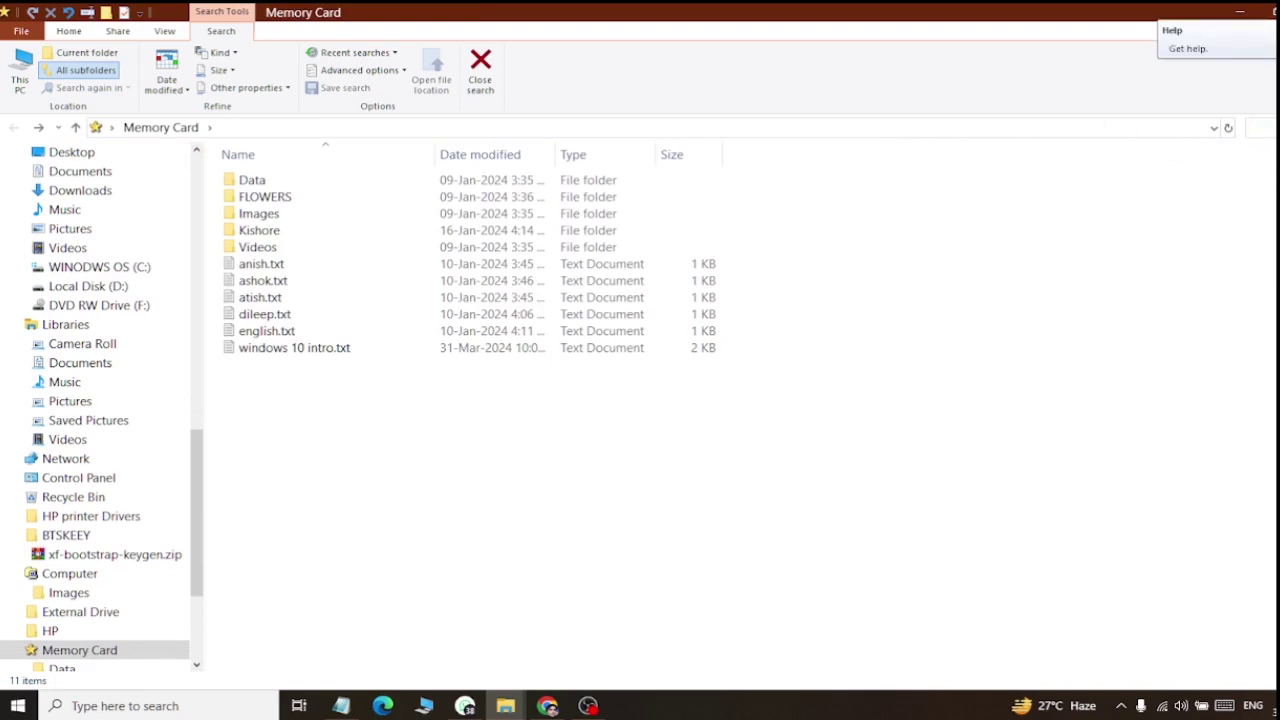
Return from the Memory Card folder to the desktop and refresh it.
key(super+d)
right_click(753, 354)
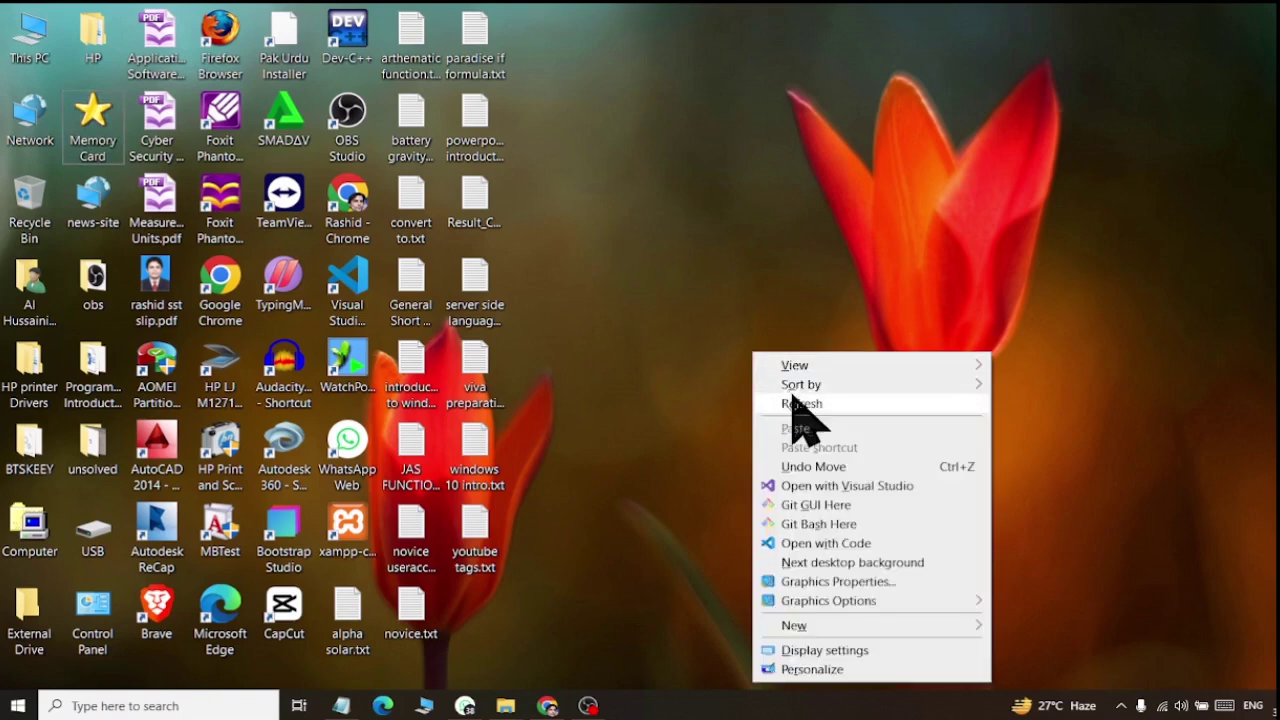
click(803, 403)
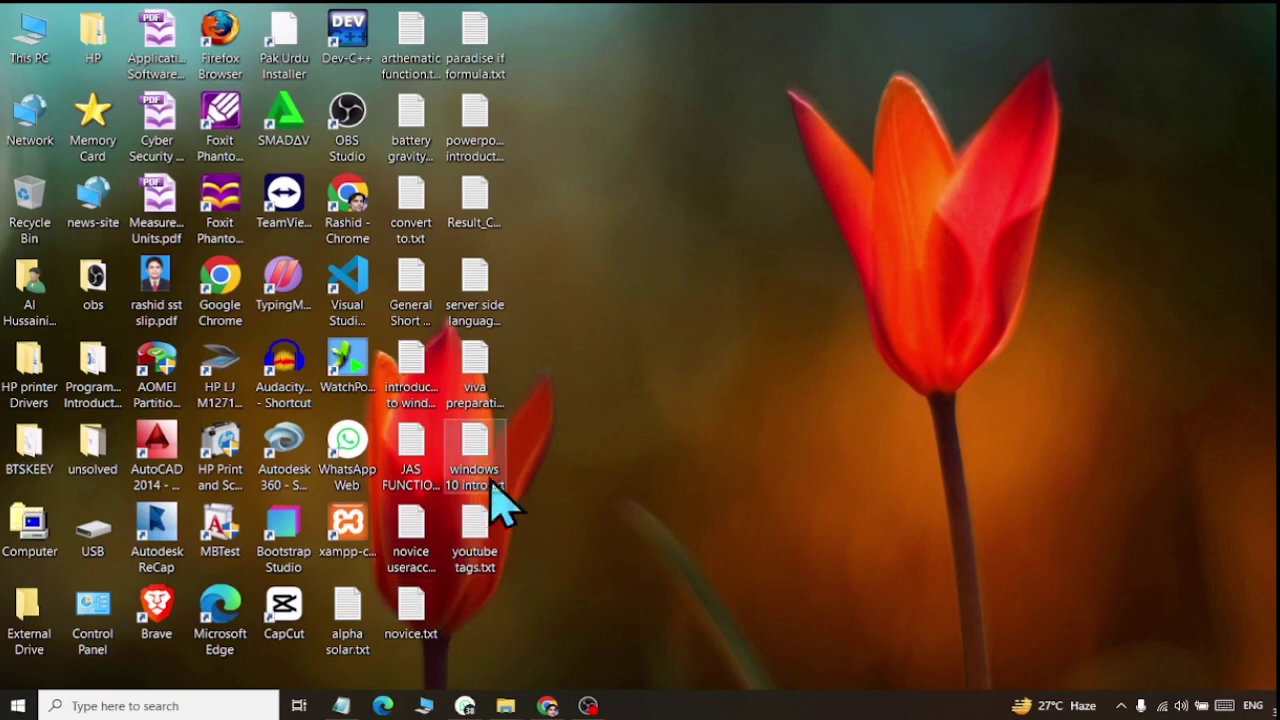
mouse_move(341, 705)
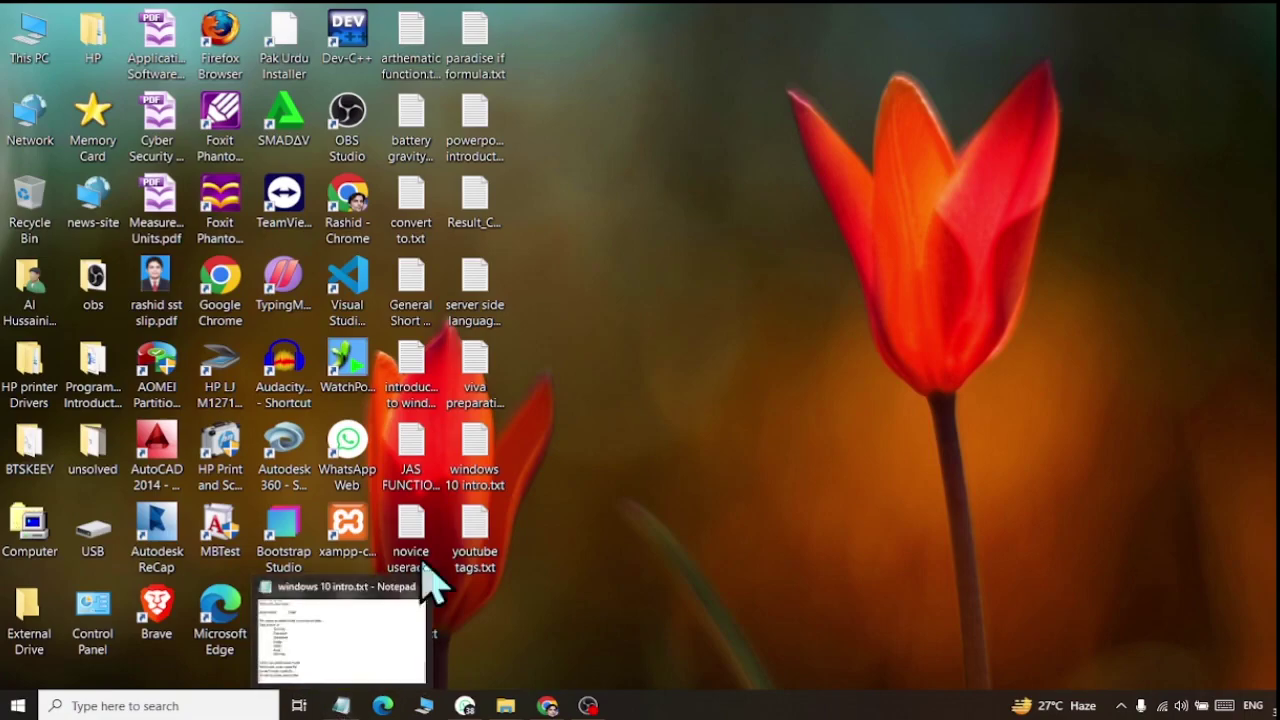
Switch to the windows 10 intro.txt note in Notepad and add the lines "New" and "Open" below the folder rules.
click(340, 660)
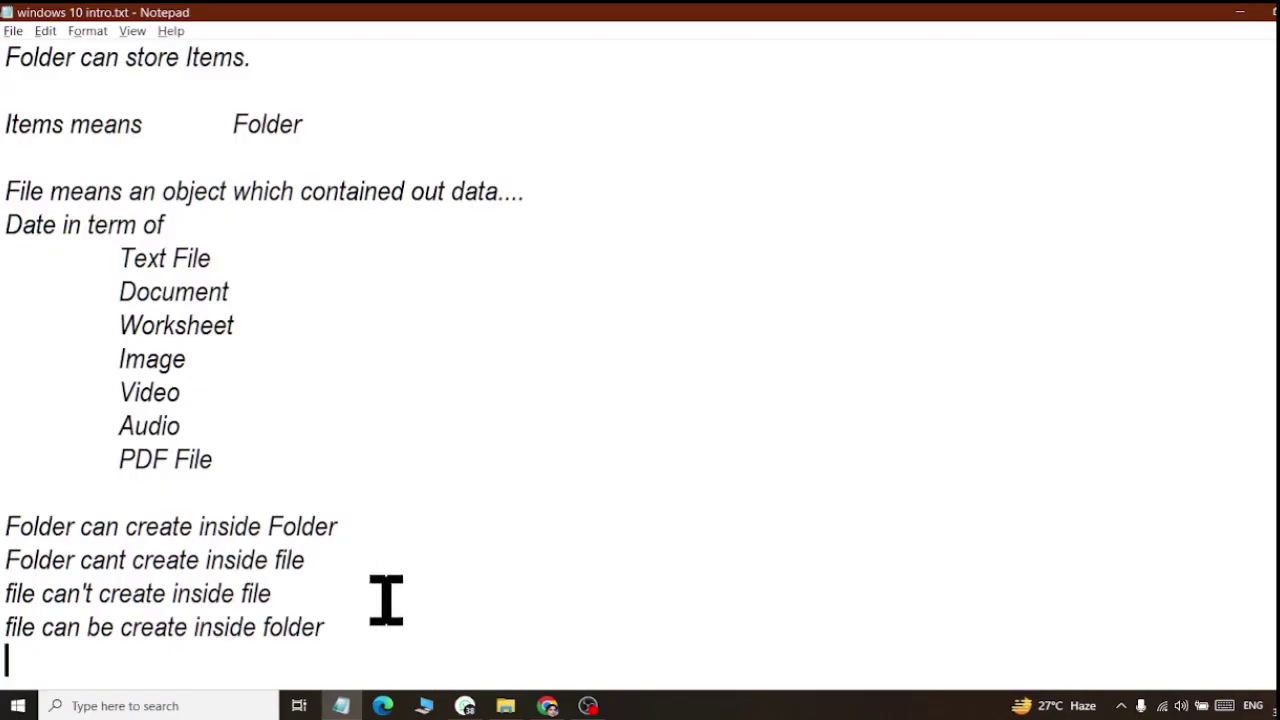
key(Return)
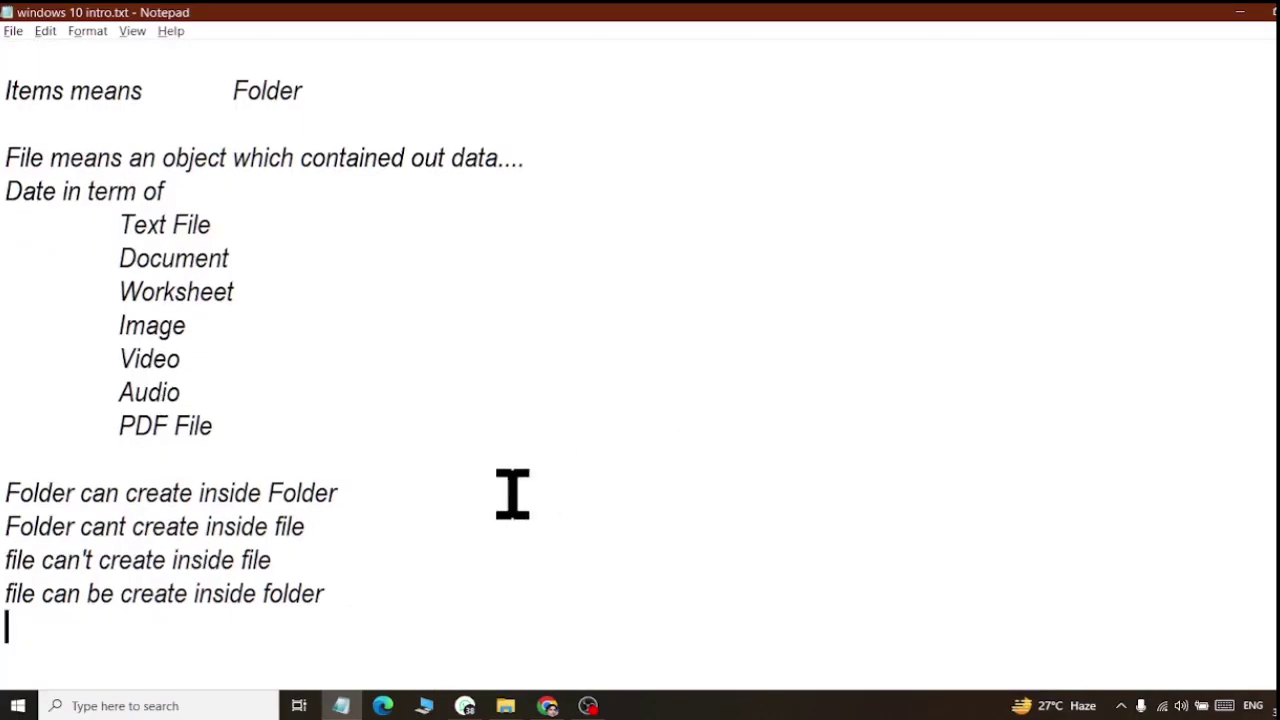
key(Return)
key(Return)
text(New)
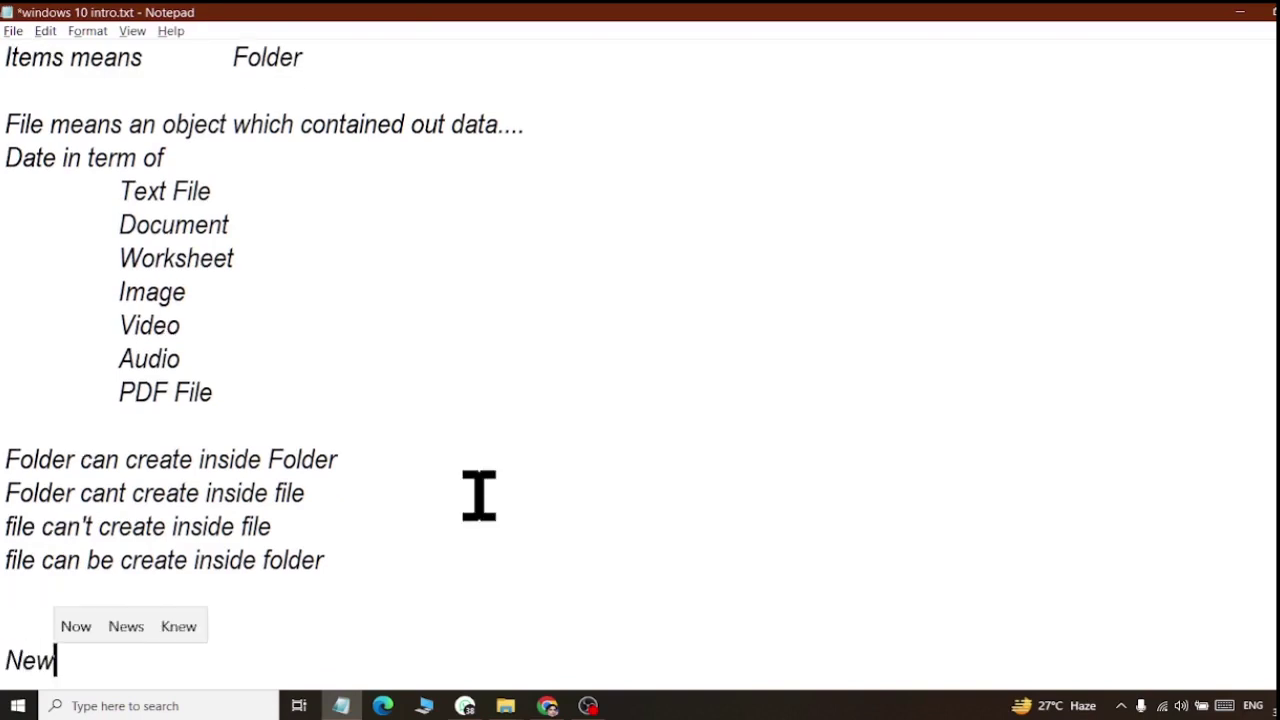
key(Return)
text(Open)
key(Return)
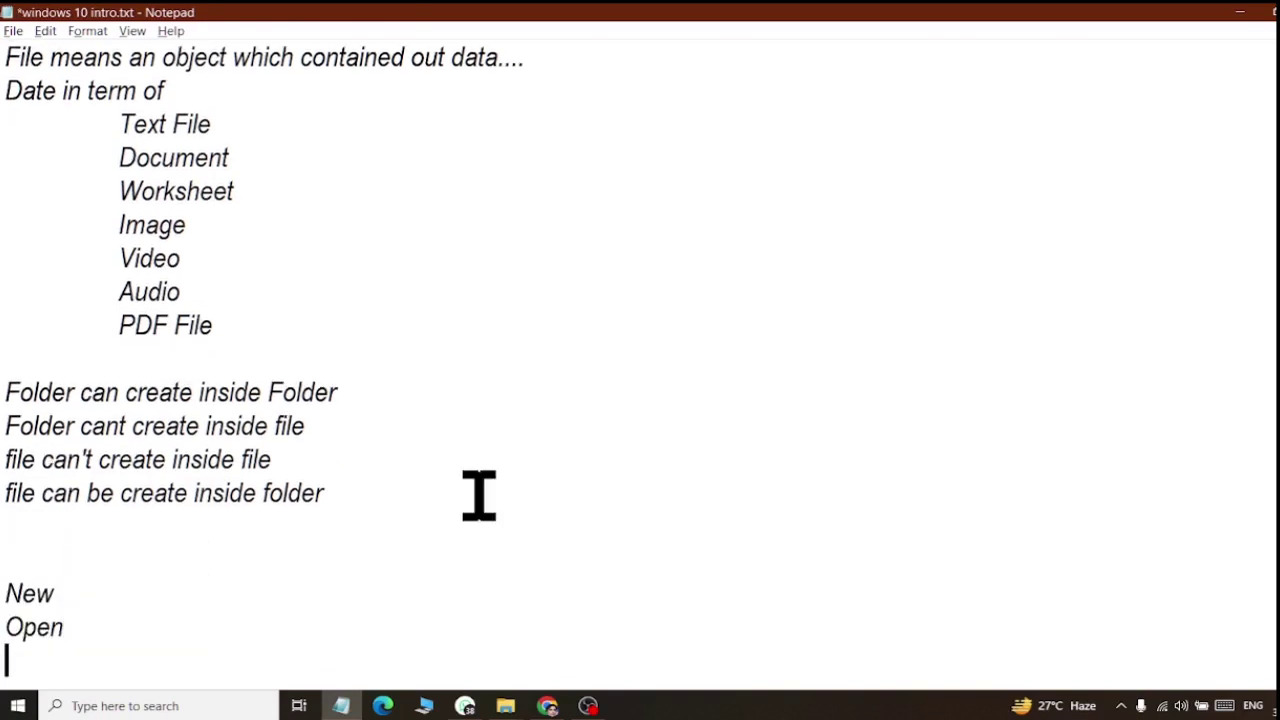
Continue the list of folder operations with a "rename" line and a "Copy" line that has "Paste" tabbed beside it.
text(rename)
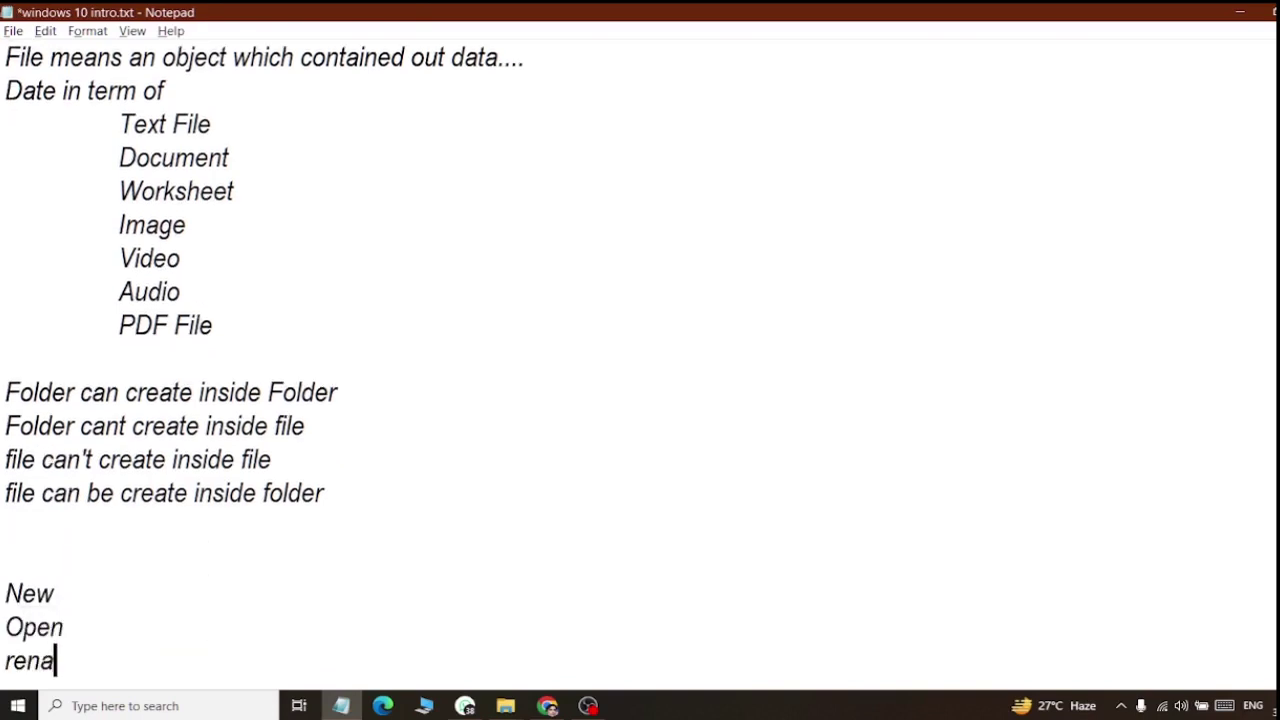
key(Return)
text(Copy)
key(Return)
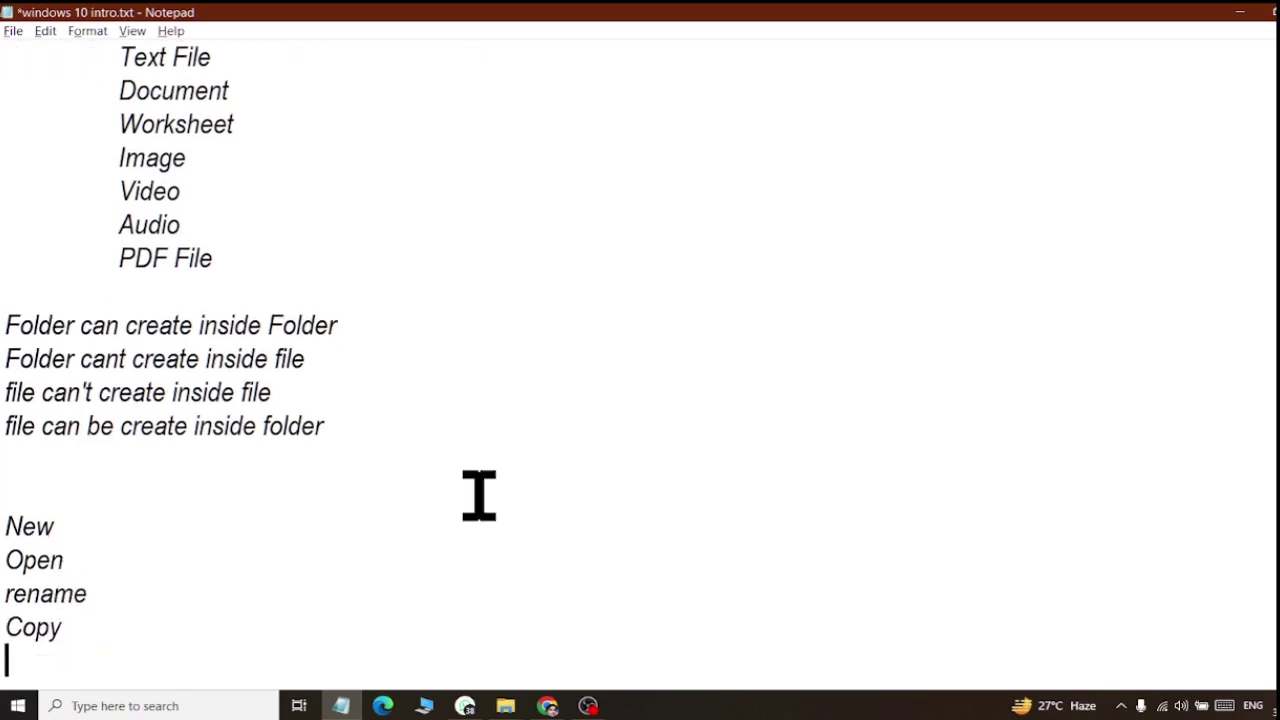
text(Paste)
key(Return)
Complete the list with "Cut" and "Paste" on one line, followed by the lines "delete" and "Change Icon".
text(Cut)
key(Tab)
text(Paste)
key(Return)
text(delete)
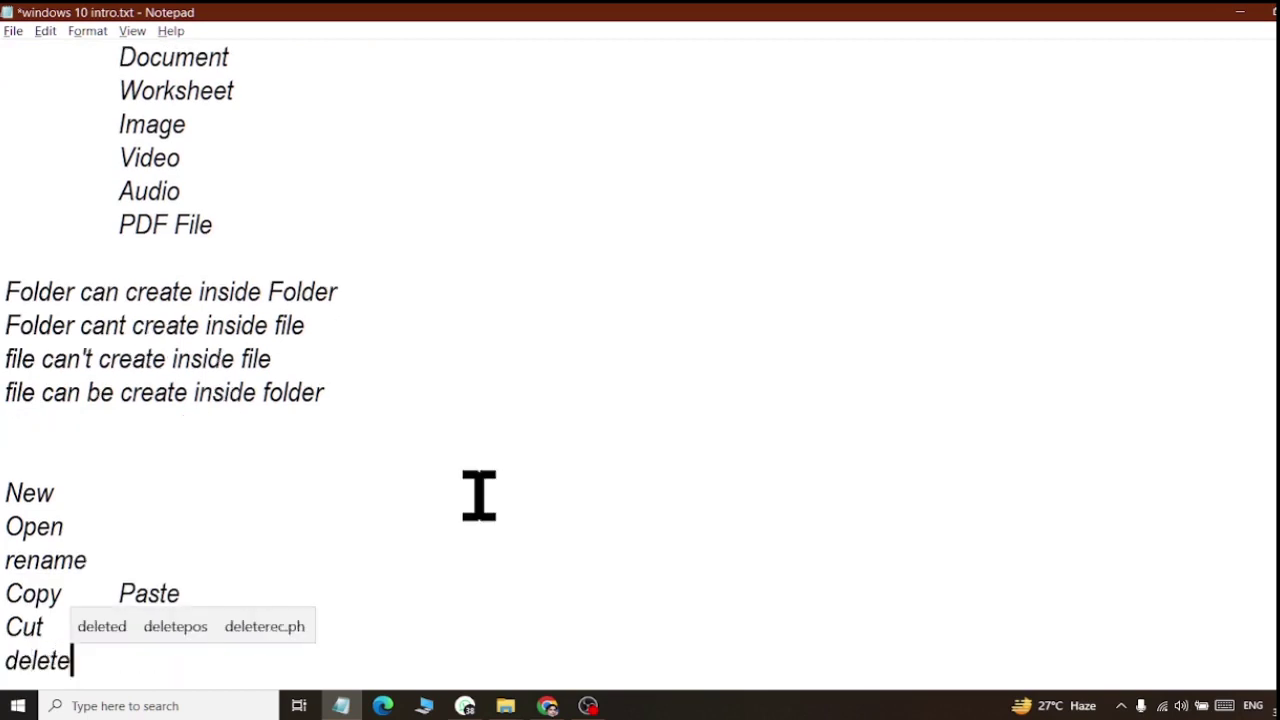
key(Return)
text(Change I)
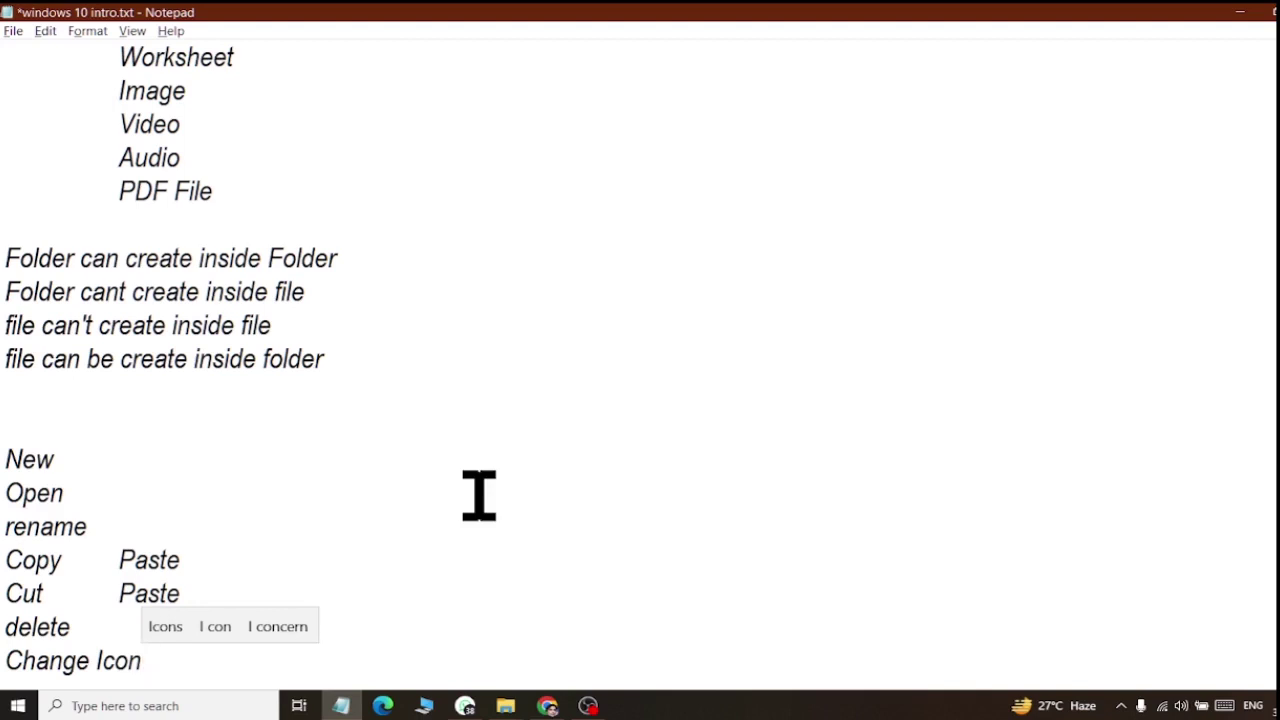
Open the Documents folder in File Explorer and look at which new item types can be created there, without creating any.
click(18, 706)
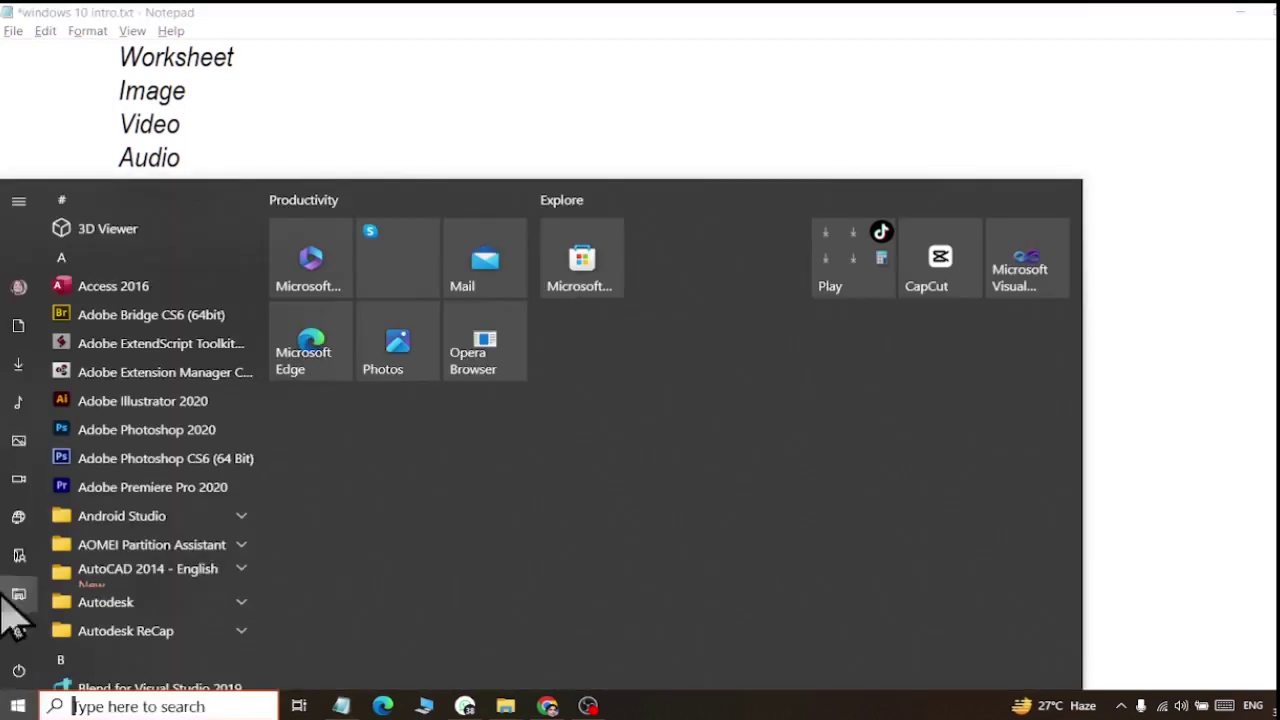
click(18, 330)
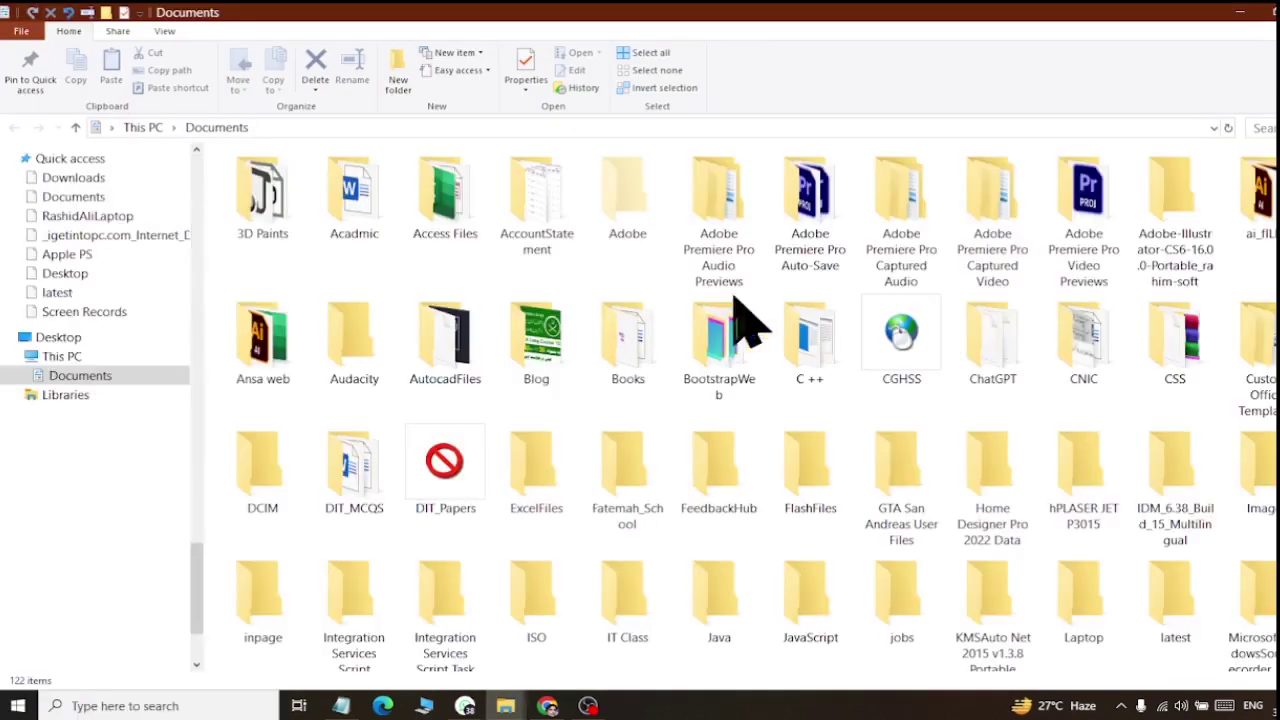
scroll(830, 400, down, 10)
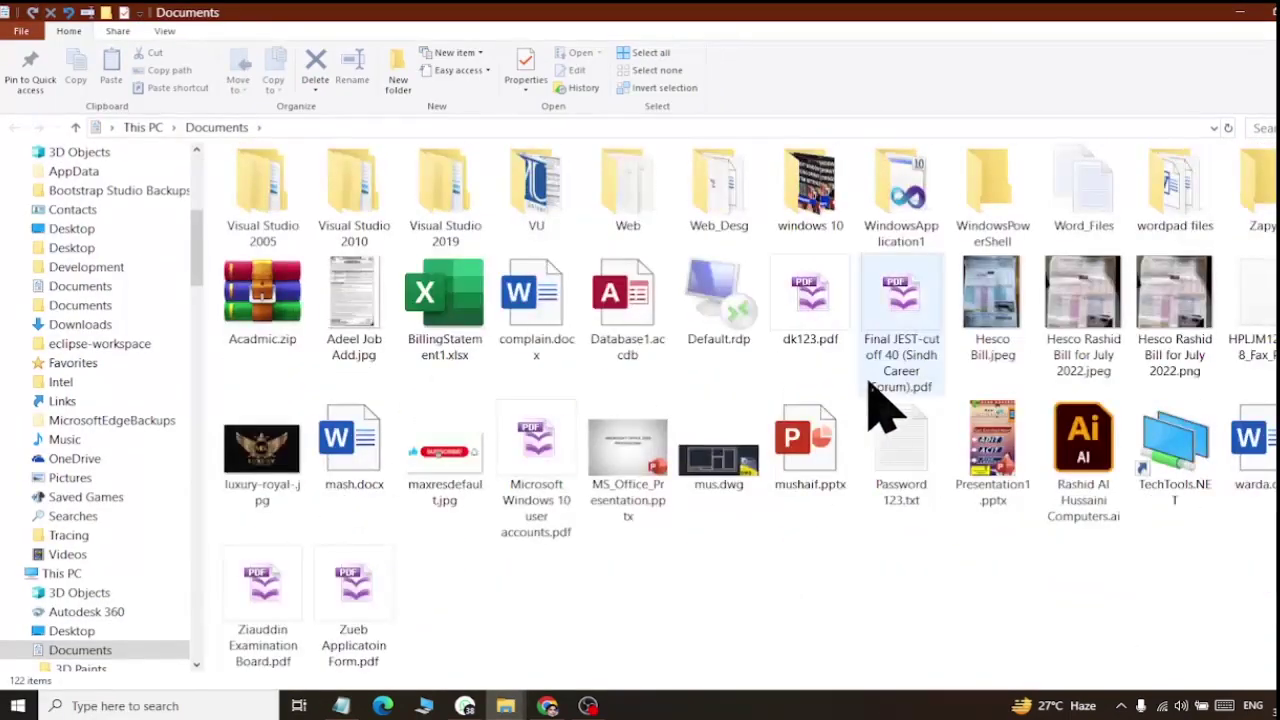
right_click(648, 622)
mouse_move(688, 582)
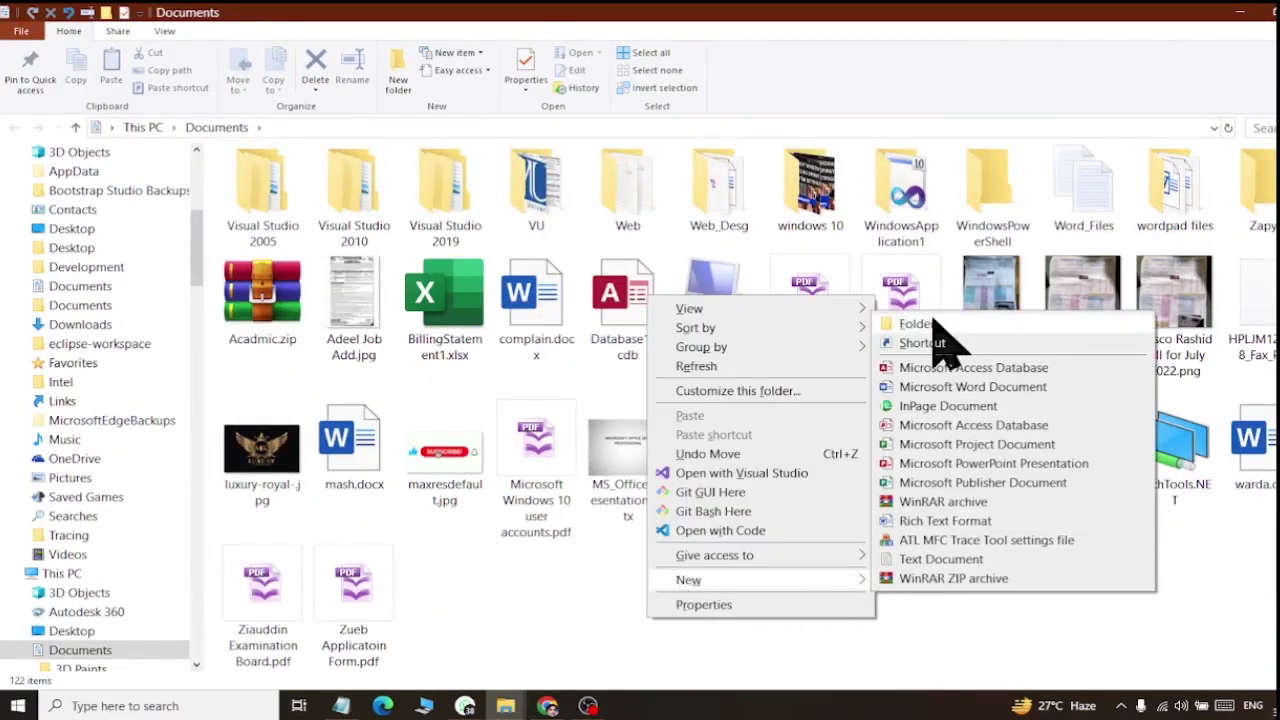
click(485, 610)
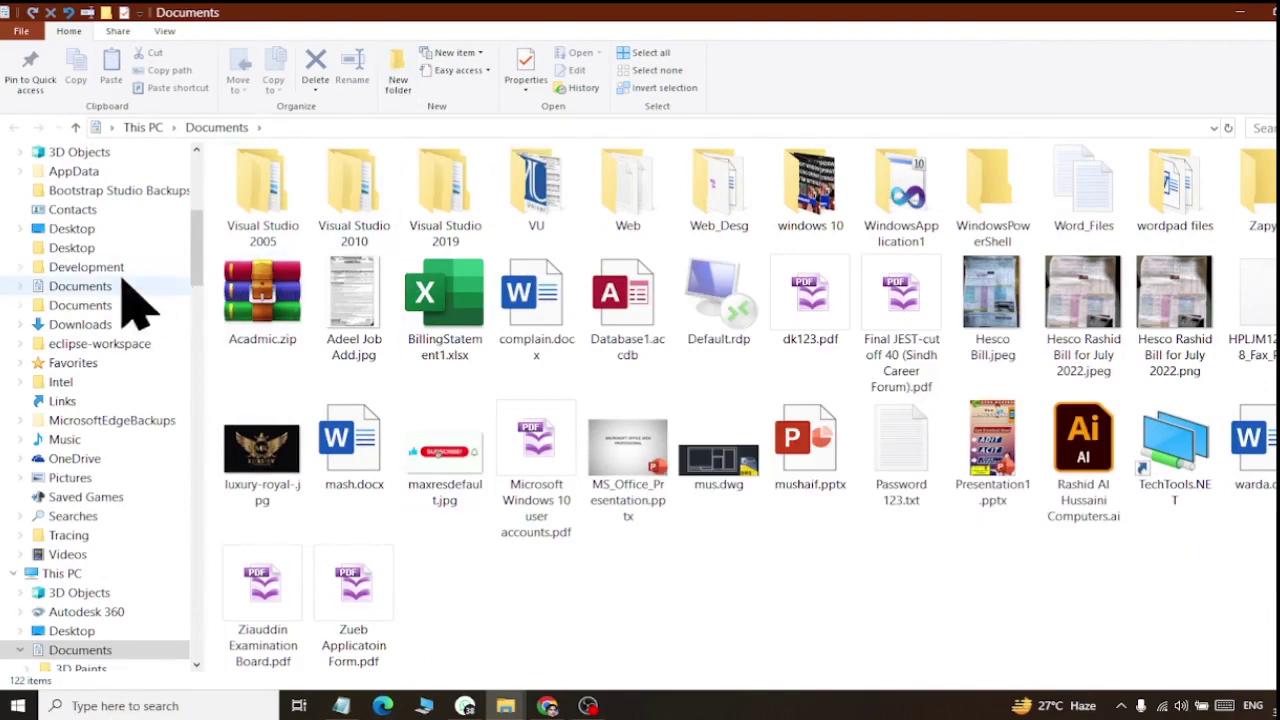
Go to the Desktop folder and look at the item types offered for creating a new item.
click(86, 267)
click(86, 248)
click(108, 228)
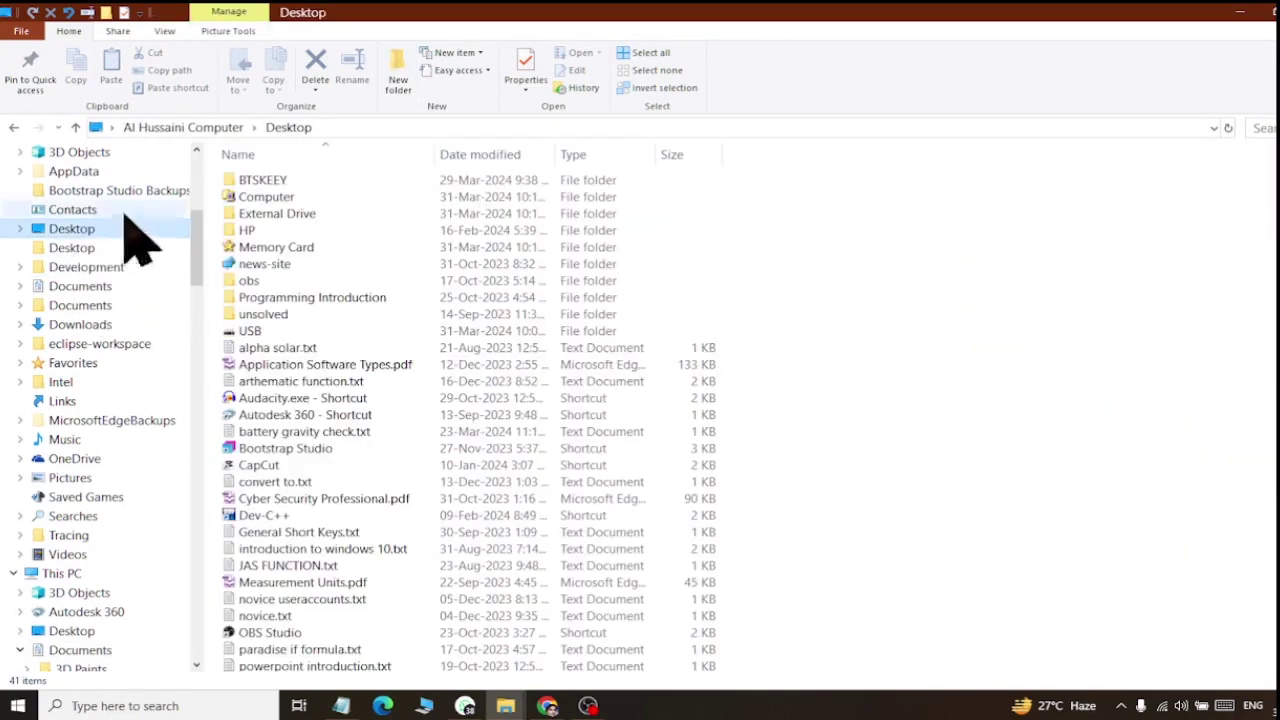
right_click(922, 324)
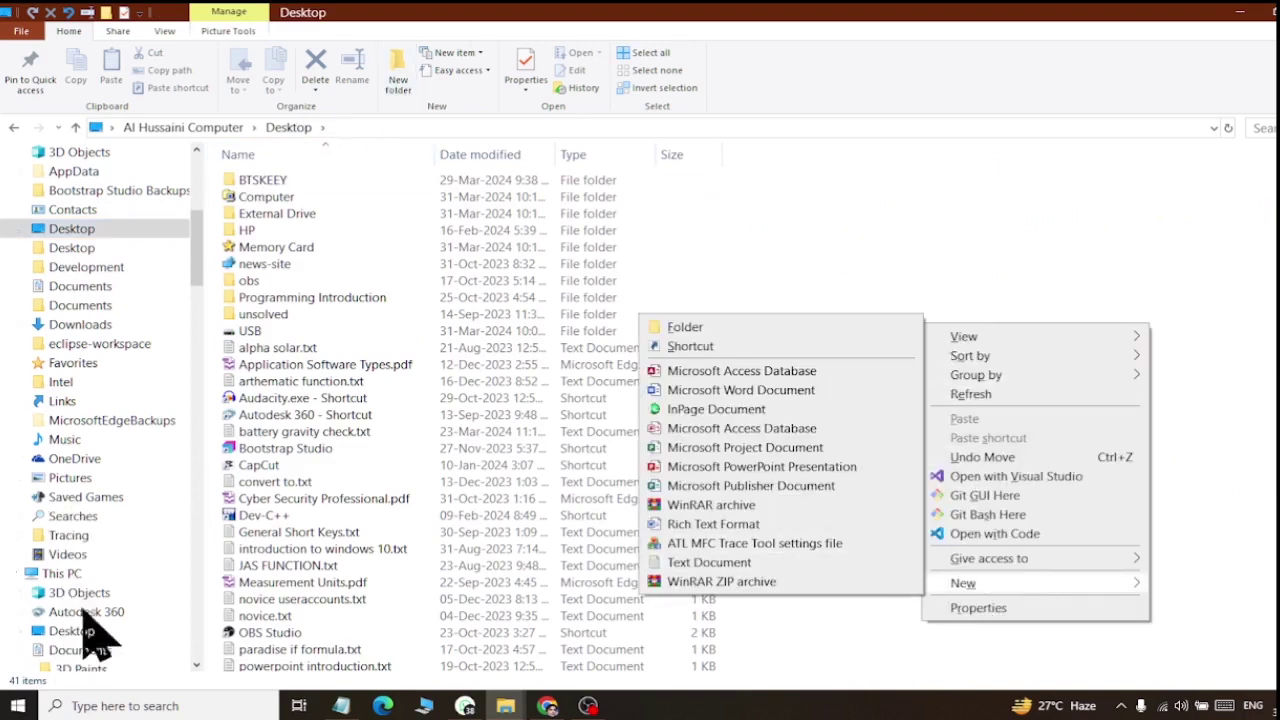
Return to the Documents folder, look inside its Access Files folder and go back.
click(84, 296)
click(82, 288)
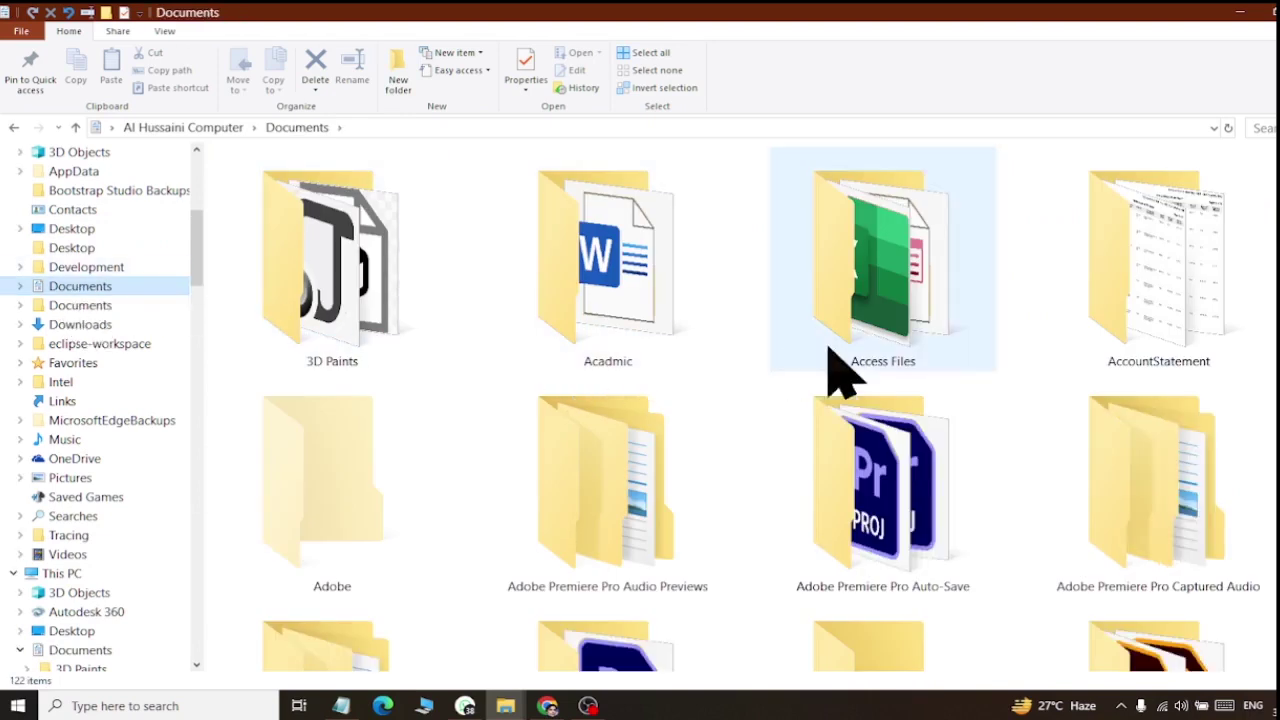
double_click(893, 303)
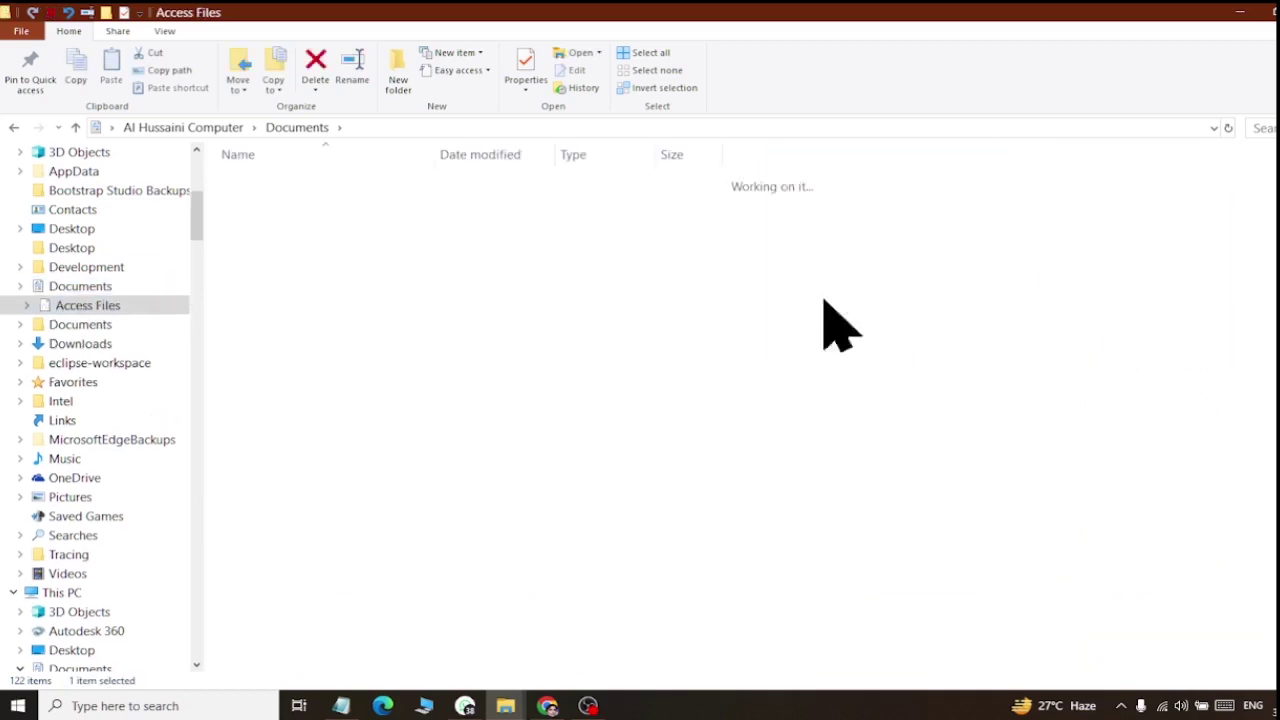
click(14, 127)
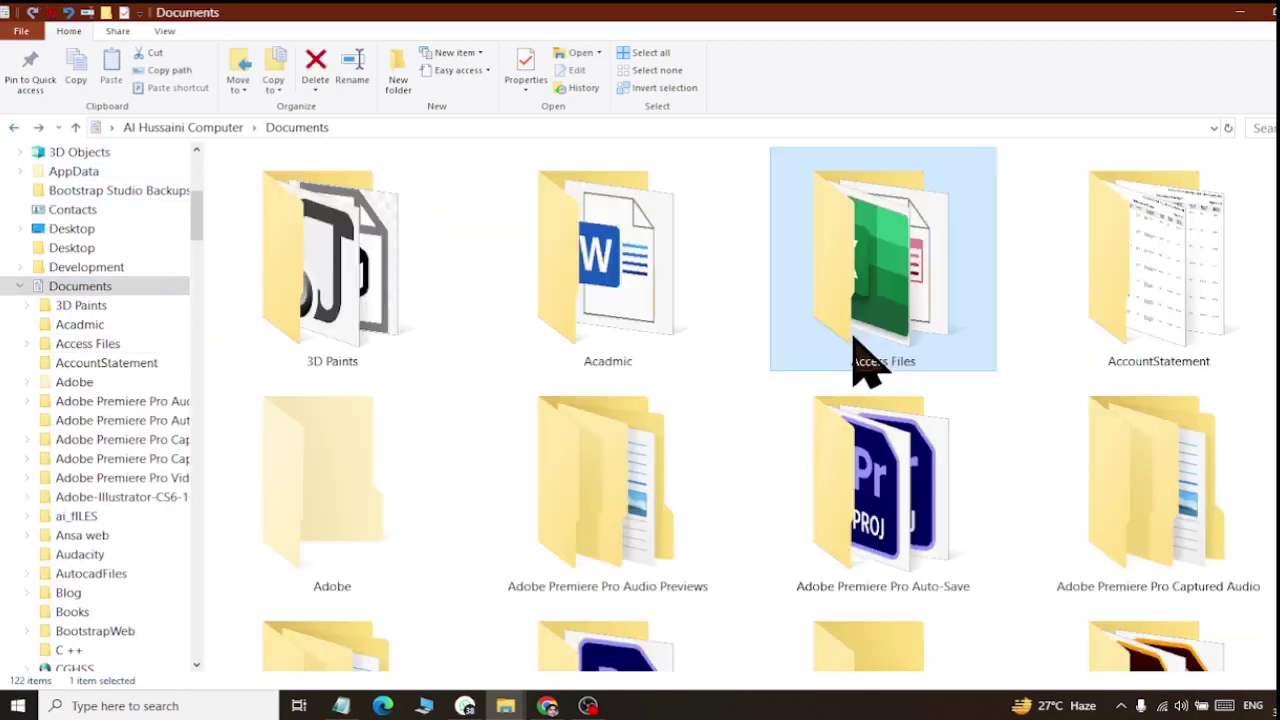
Examine the contents of the ai_fILES folder, go back to Documents and look through its remaining folders.
scroll(872, 390, down, 2)
double_click(1195, 340)
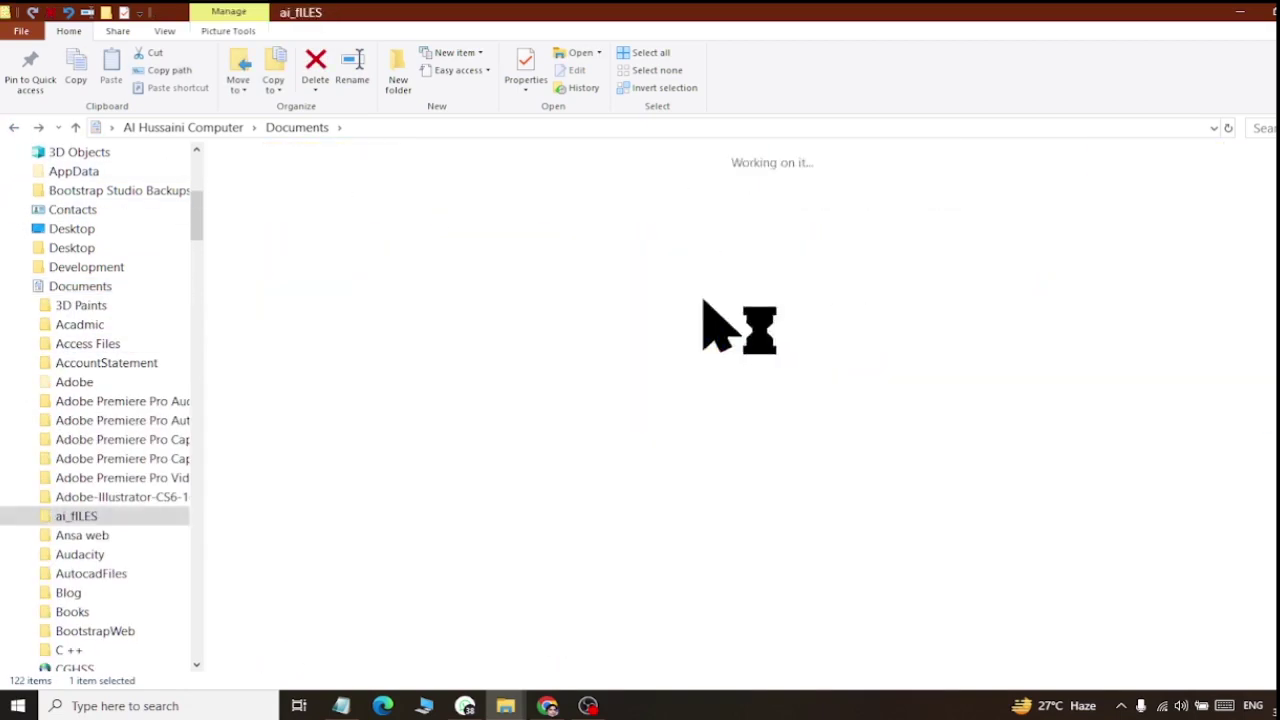
scroll(686, 357, down, 5)
scroll(686, 357, up, 5)
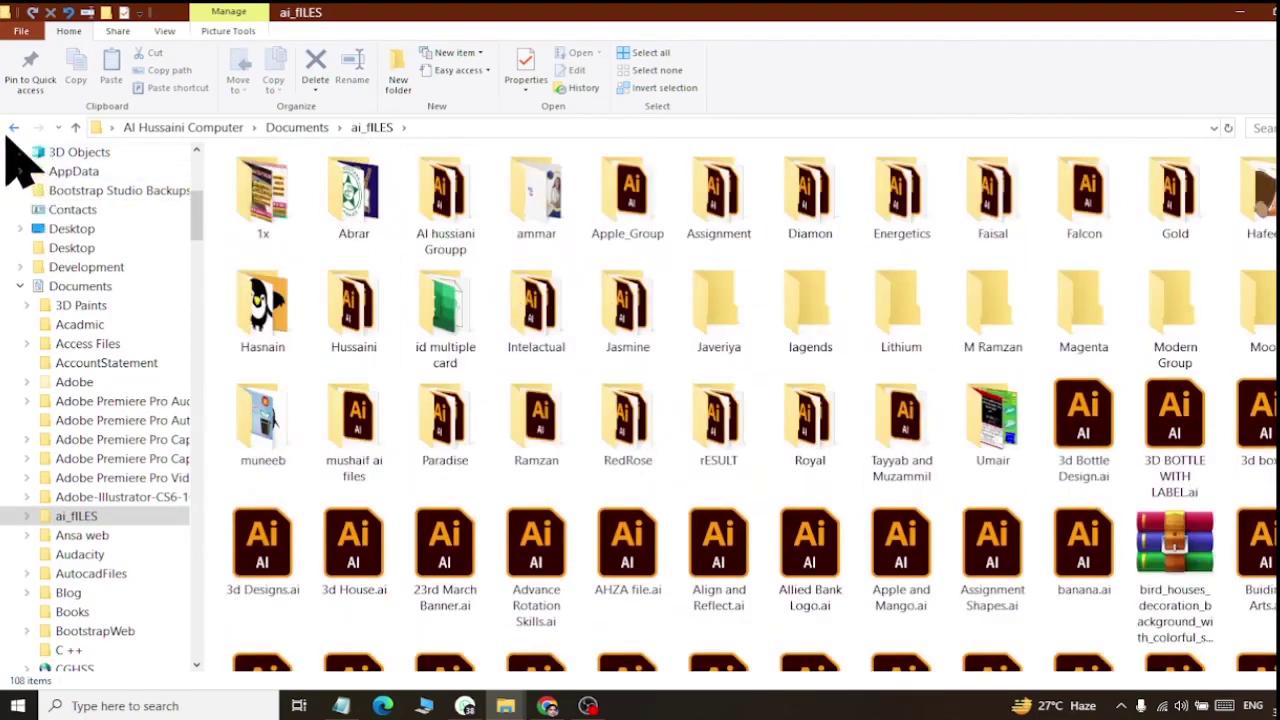
key(alt+Left)
scroll(614, 400, down, 5)
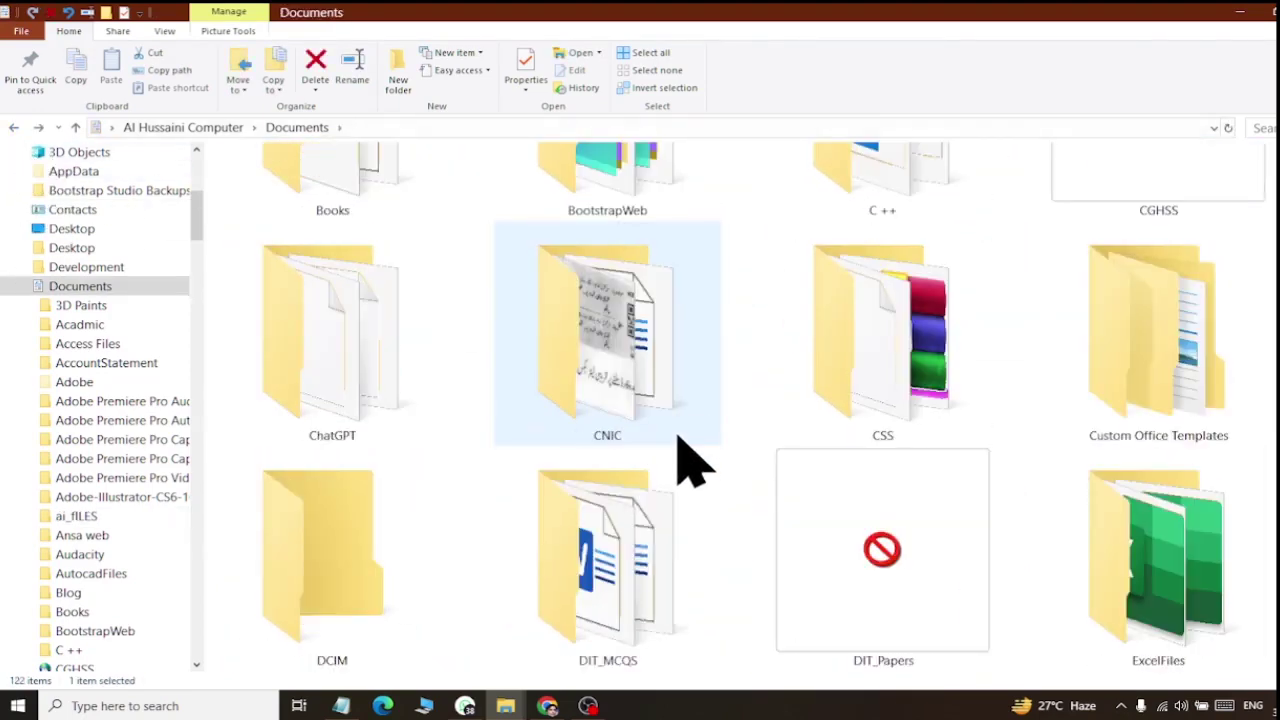
scroll(690, 460, down, 10)
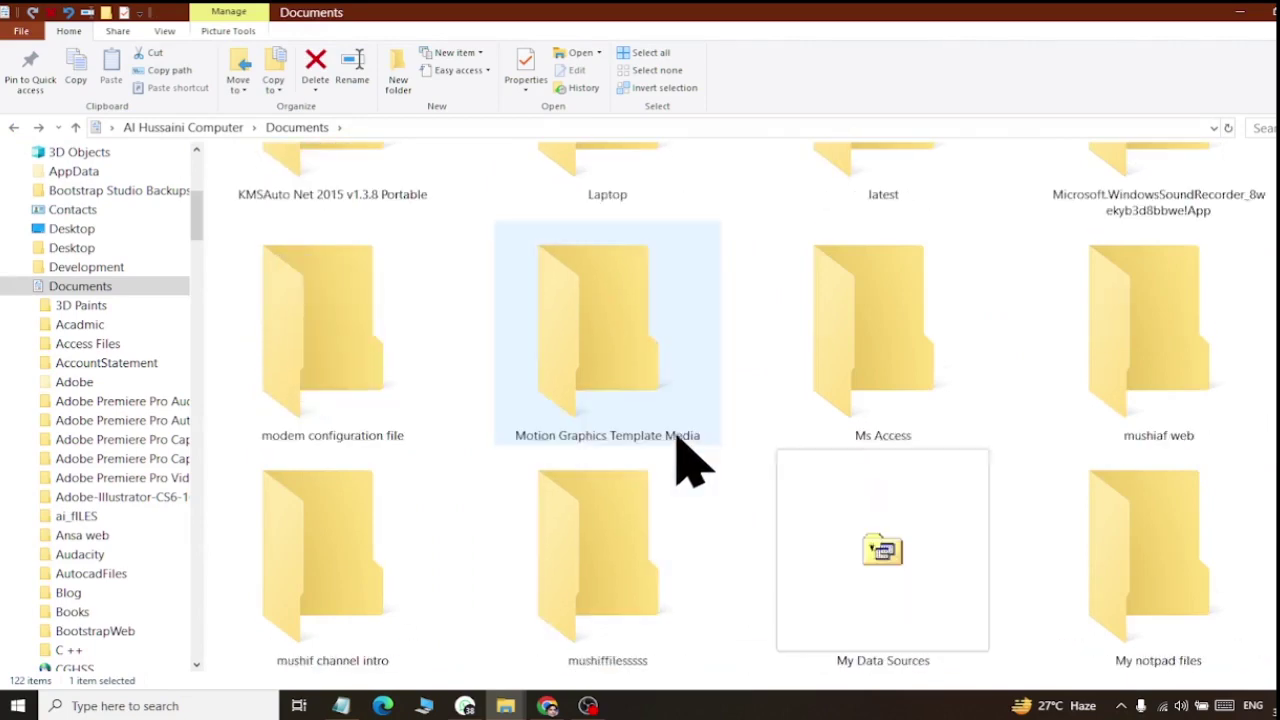